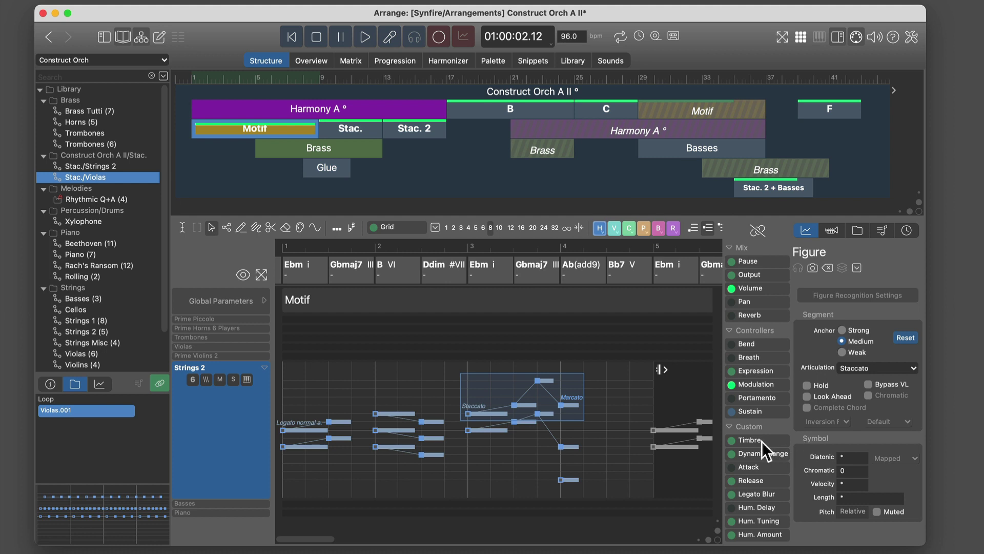
Inspect the custom parameters of Strings 2 from Timbre and Dynamic Range through Attack, Release and Legato Blur
{"action": "left_click", "coordinate": [761, 441]}
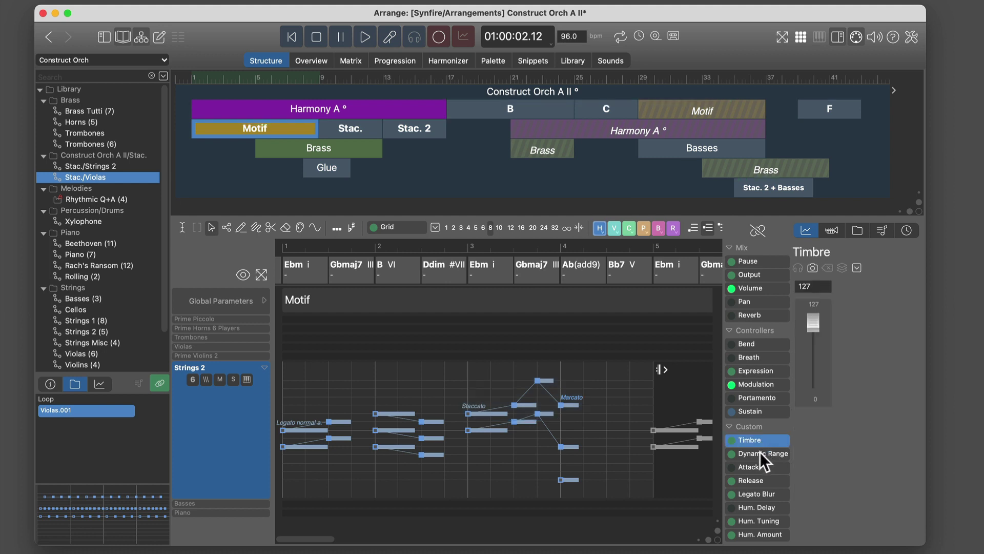
{"action": "left_click", "coordinate": [760, 452]}
{"action": "left_click", "coordinate": [759, 467], "text": "shift"}
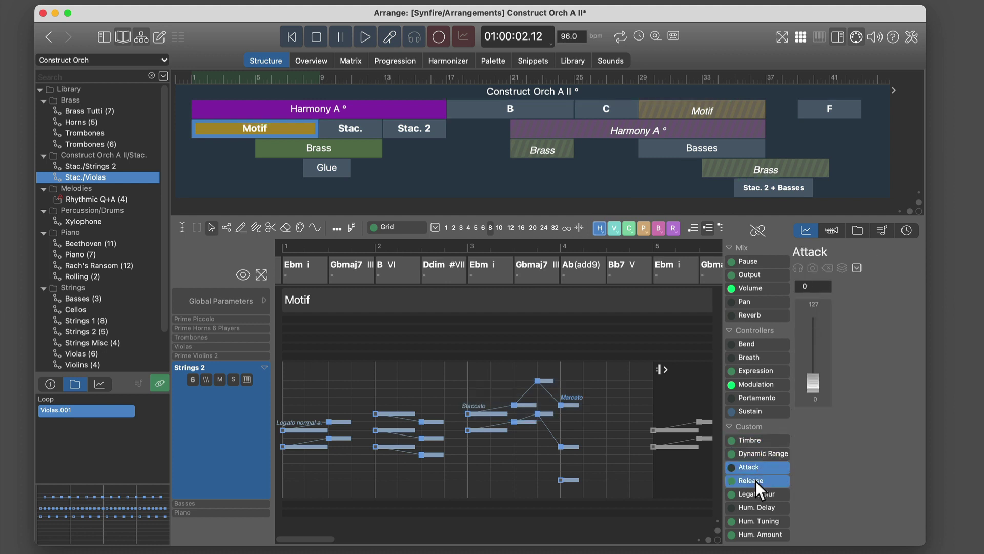
{"action": "left_click", "coordinate": [755, 481]}
{"action": "left_click", "coordinate": [755, 494]}
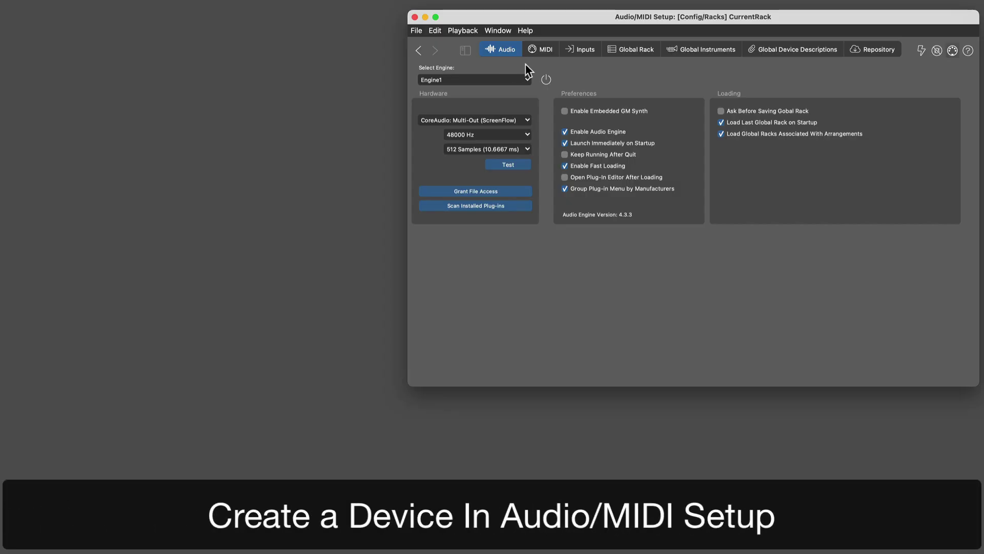
In Audio/MIDI Setup, find the Vienna Synchron Player AudioUnit by searching for "synch" and add it to the global rack as a new module
{"action": "left_click", "coordinate": [630, 51]}
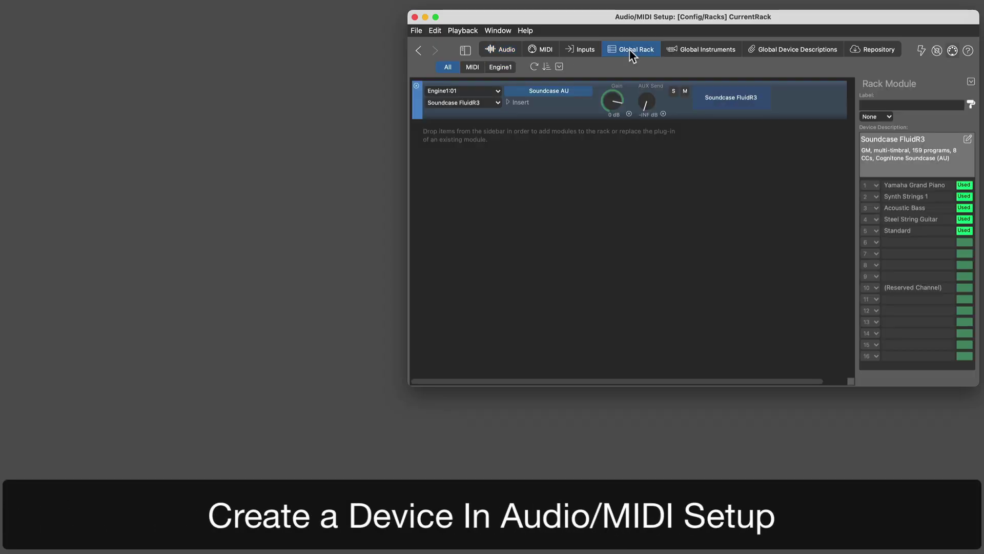
{"action": "left_click", "coordinate": [466, 53]}
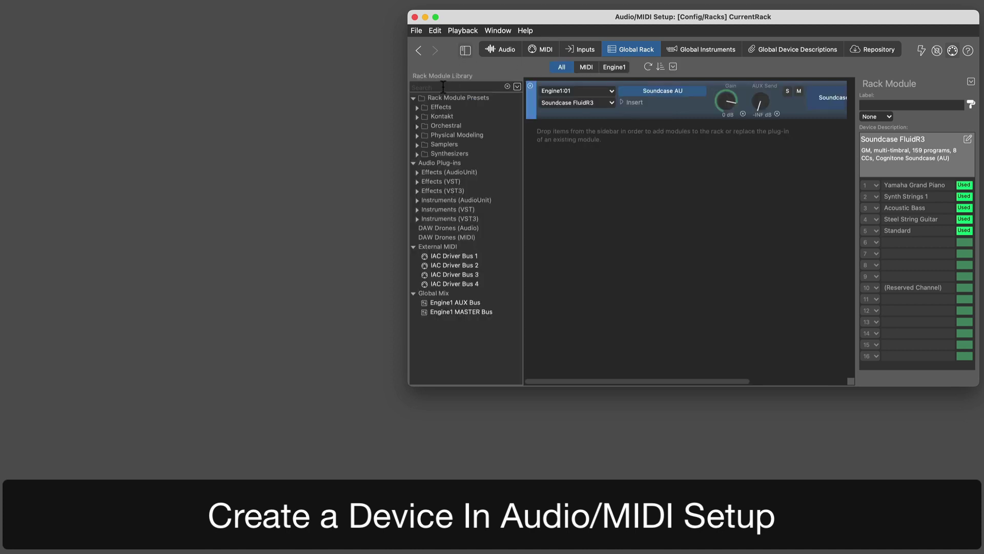
{"action": "type", "text": "synch"}
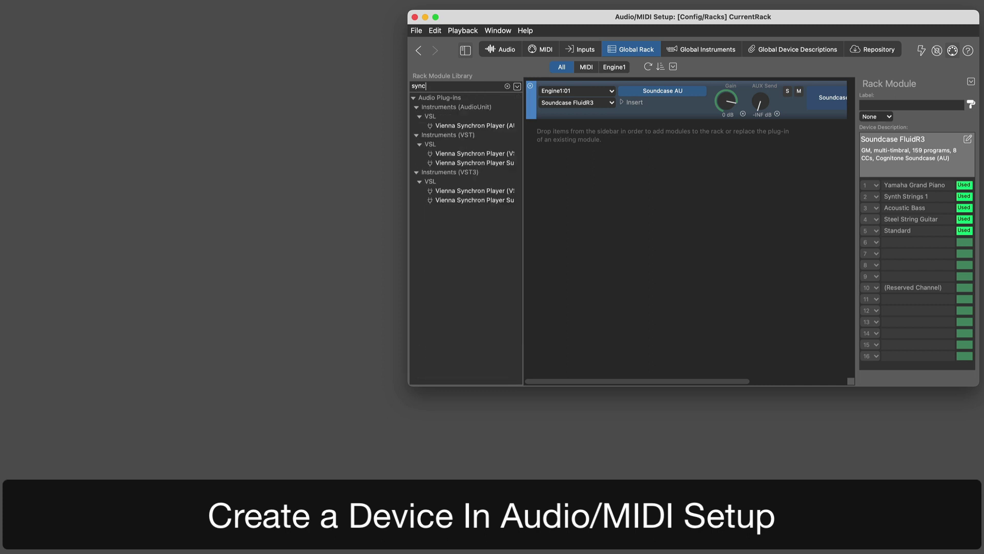
{"action": "left_click", "coordinate": [486, 127]}
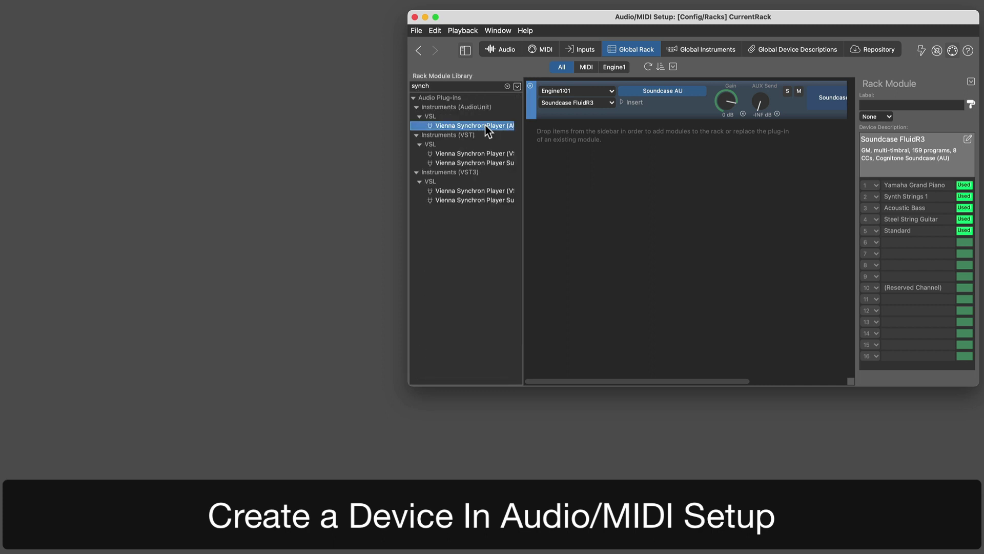
{"action": "left_click_drag", "start_coordinate": [485, 125], "coordinate": [571, 146]}
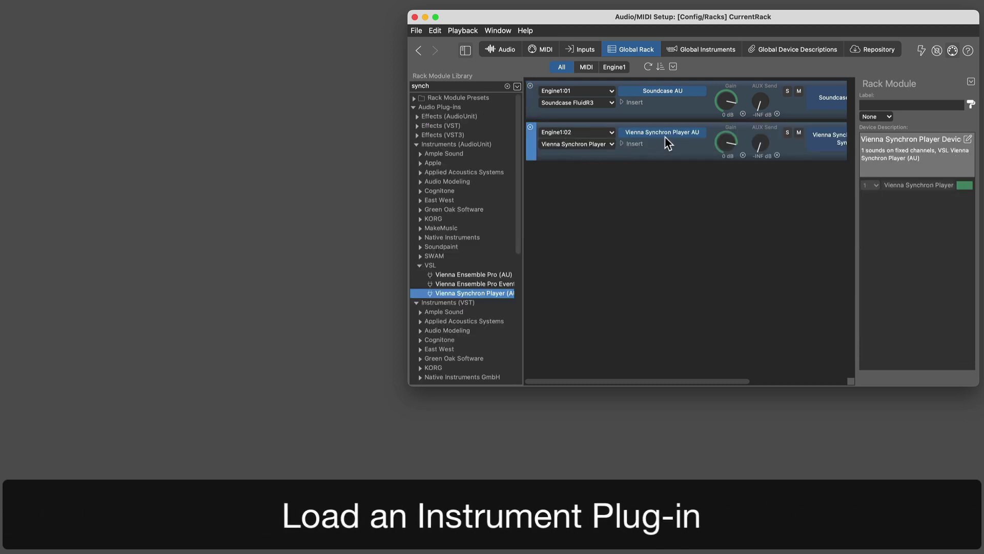
Open the Vienna Synchron Player plug-in and load the Synchron Prime Edition brass preset "13 Horns - 6 players - VelXF sus"
{"action": "mouse_move", "coordinate": [666, 138]}
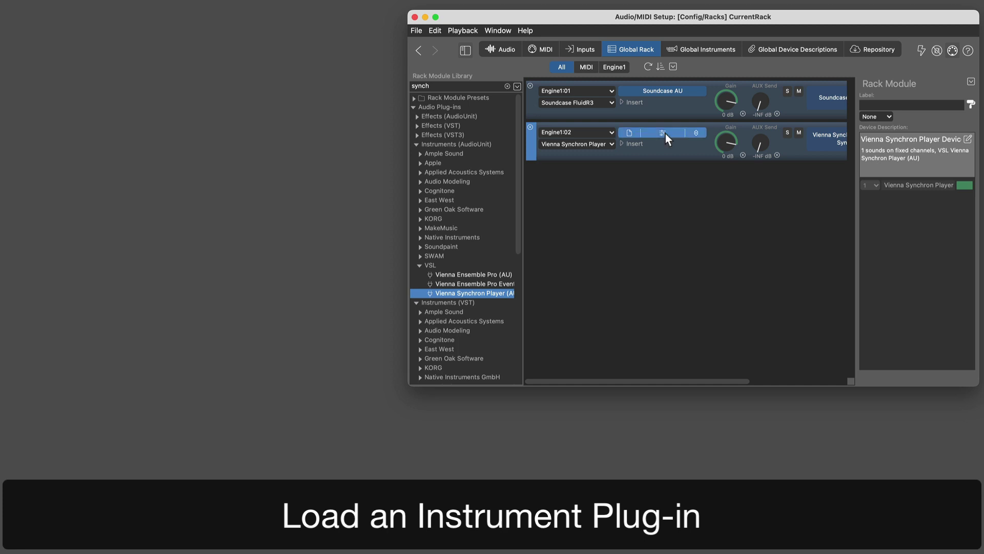
{"action": "left_click", "coordinate": [664, 134]}
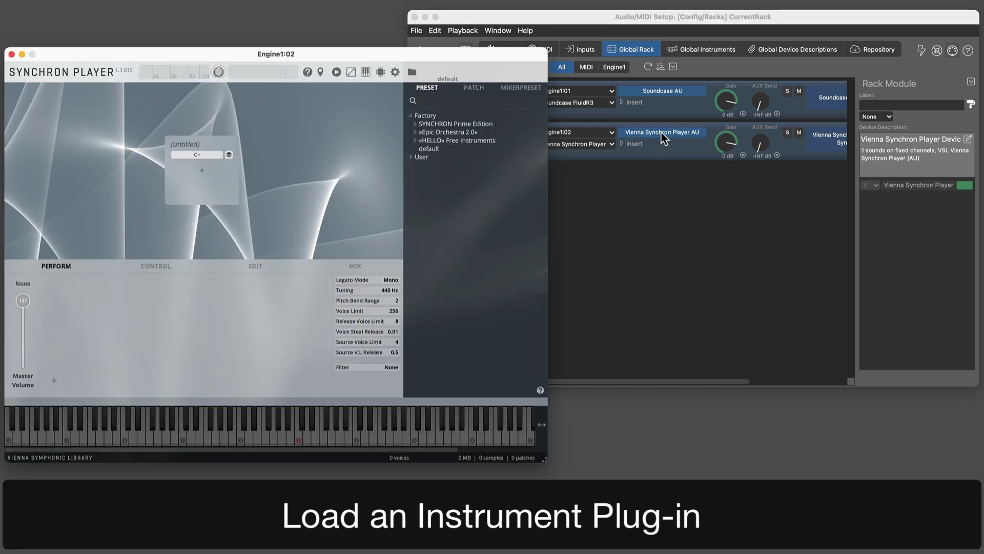
{"action": "left_click", "coordinate": [451, 102]}
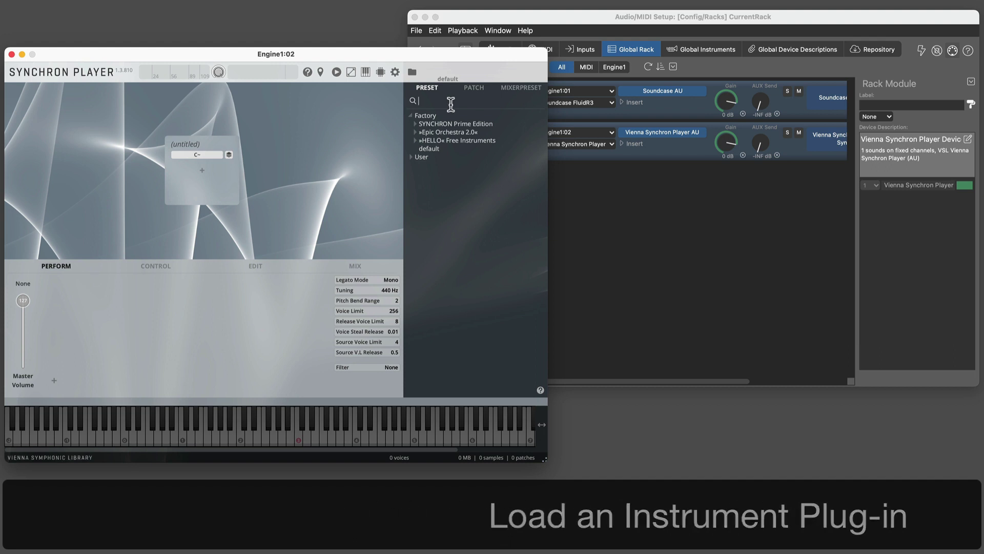
{"action": "type", "text": "h"}
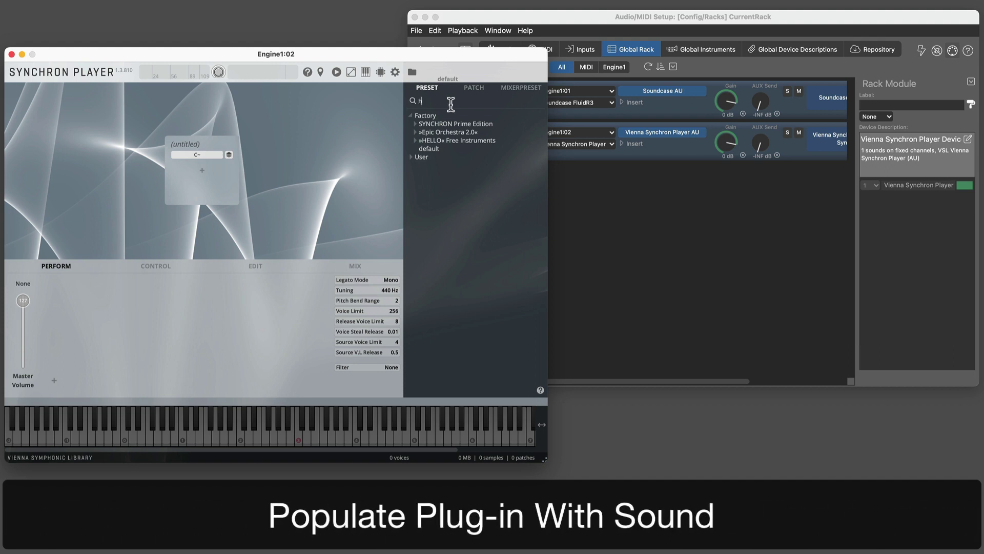
{"action": "type", "text": "orns"}
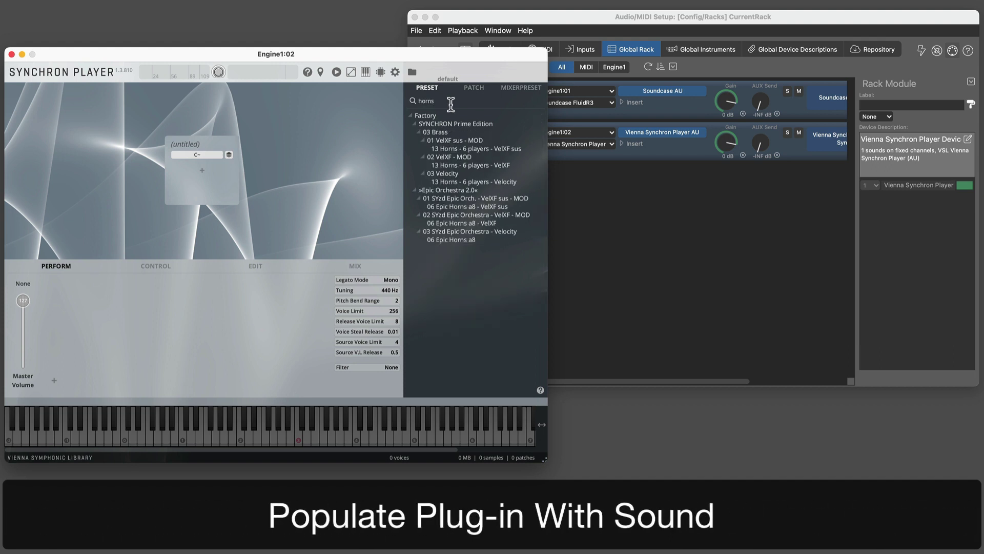
{"action": "left_click", "coordinate": [497, 150]}
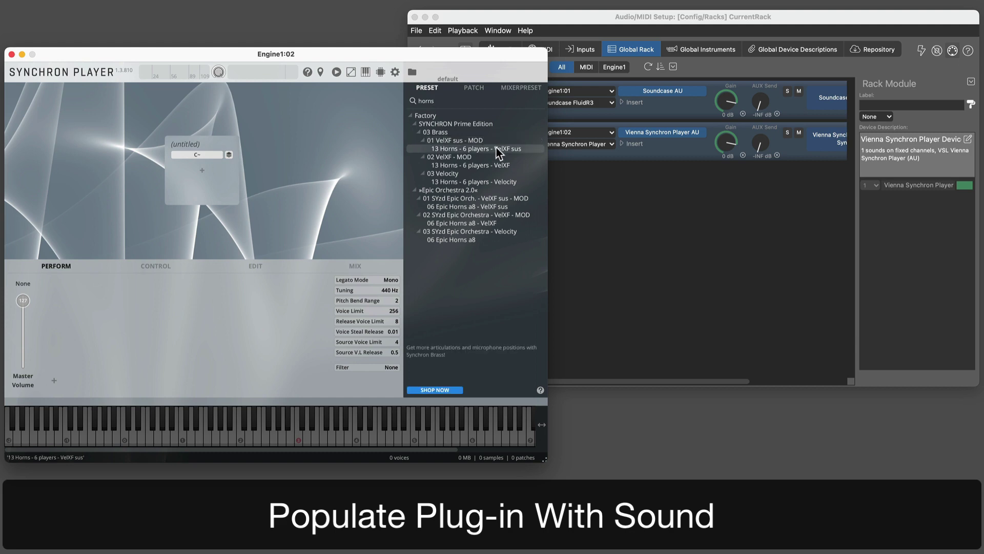
{"action": "double_click", "coordinate": [496, 150]}
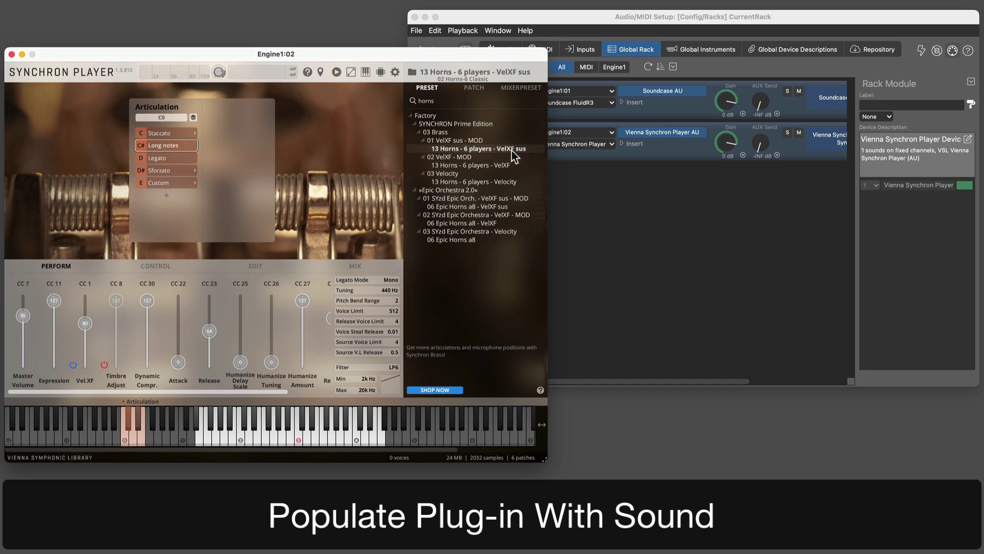
Create a new Fixed Channels (Sampler) device description for the Vienna Synchron Player rack module
{"action": "left_click", "coordinate": [596, 177]}
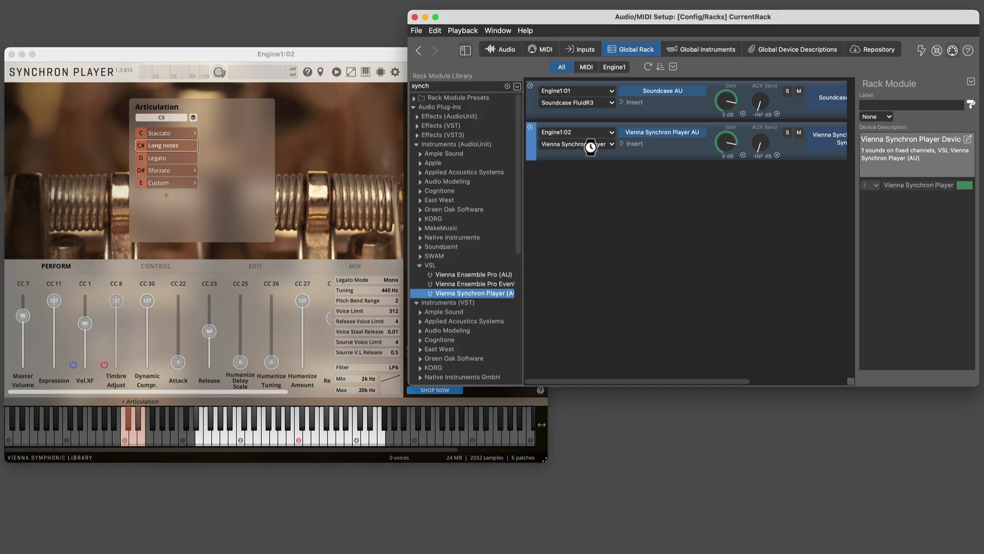
{"action": "left_click", "coordinate": [590, 145]}
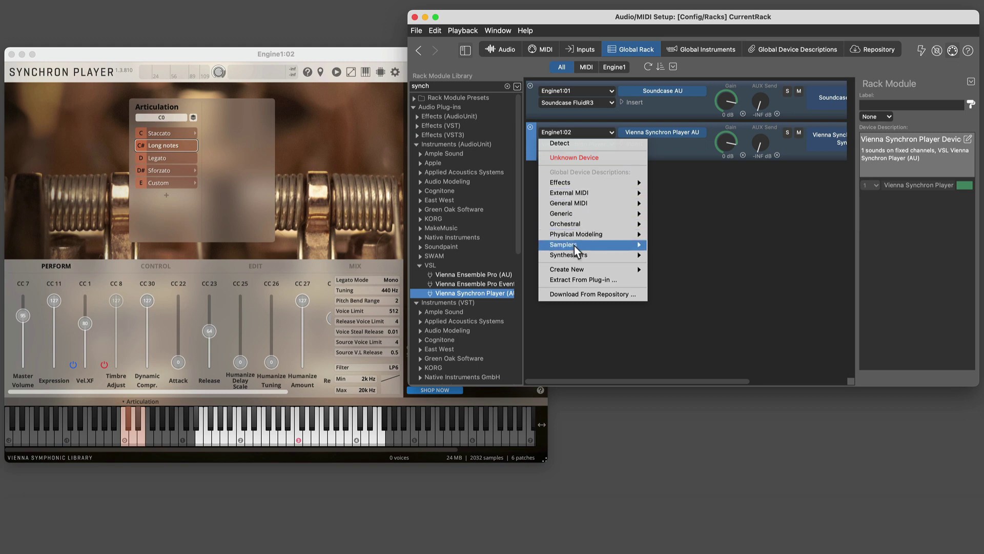
{"action": "mouse_move", "coordinate": [580, 269]}
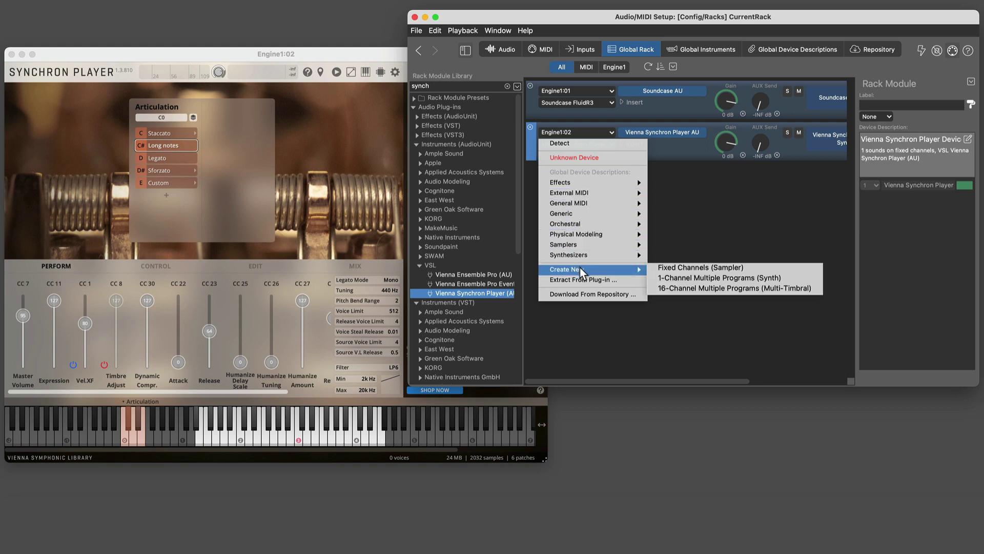
{"action": "left_click", "coordinate": [757, 267]}
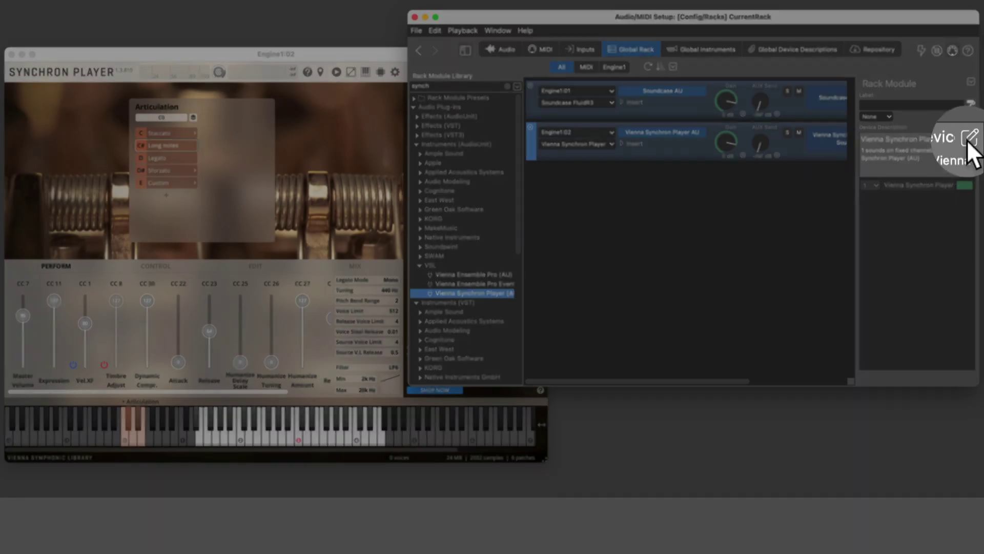
Open the rack module's device description for editing and rename the device "VSL Synchron Prime (Brass)"
{"action": "left_click", "coordinate": [970, 147]}
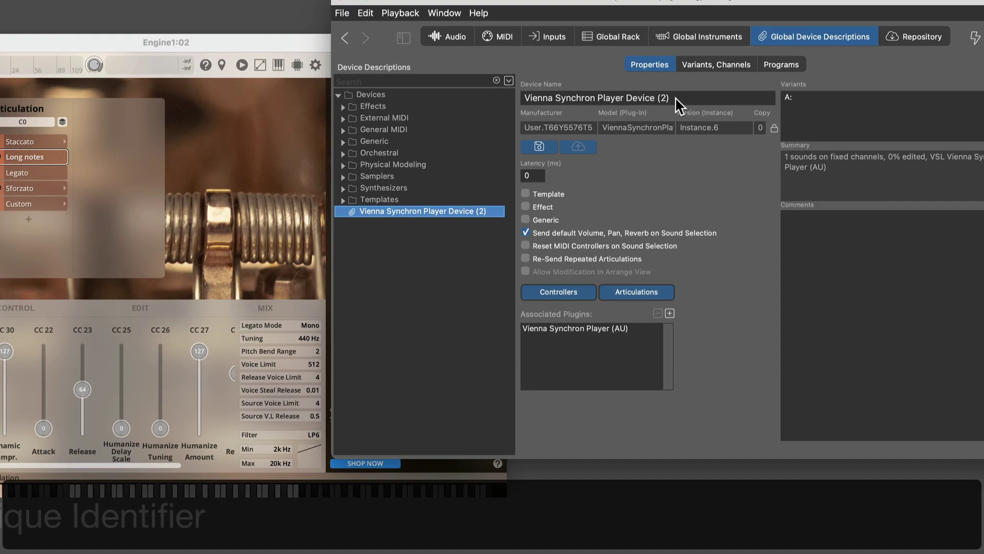
{"action": "left_click_drag", "start_coordinate": [681, 98], "coordinate": [555, 98]}
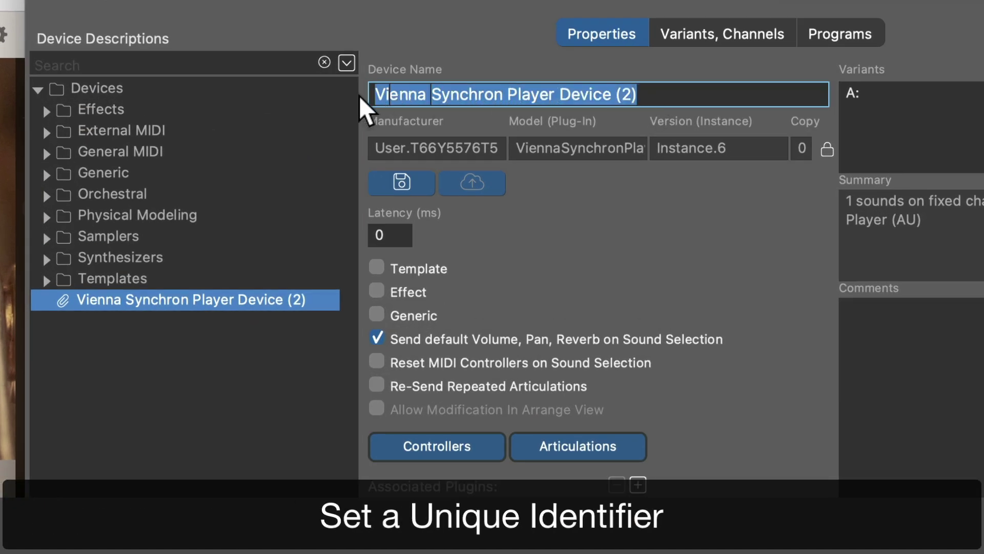
{"action": "type", "text": "VSL "}
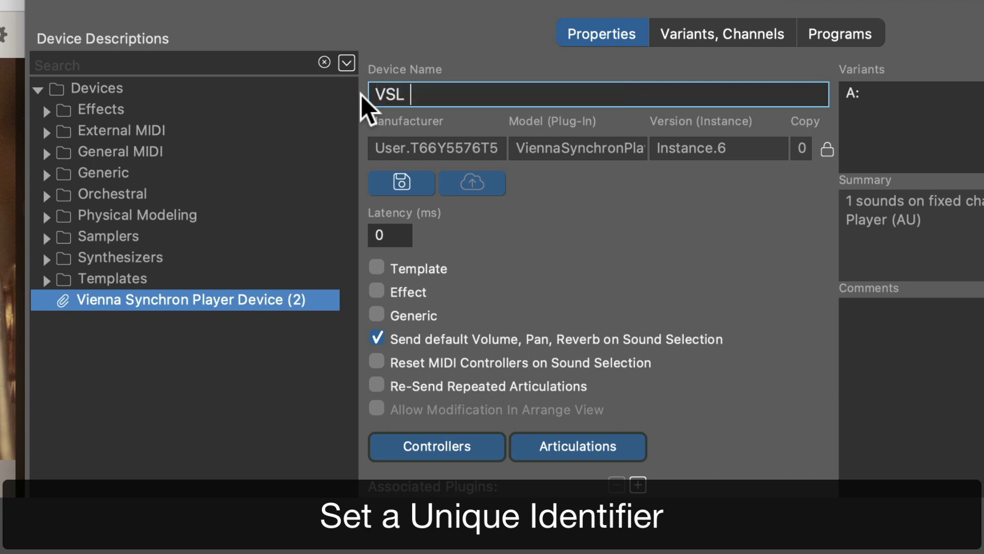
{"action": "type", "text": "Synchron P"}
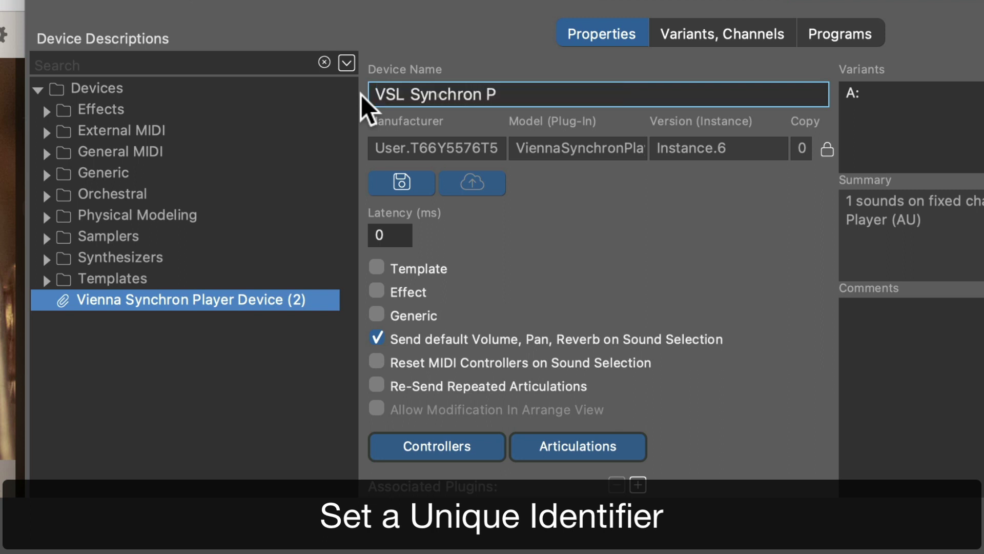
{"action": "type", "text": "rime (Brass"}
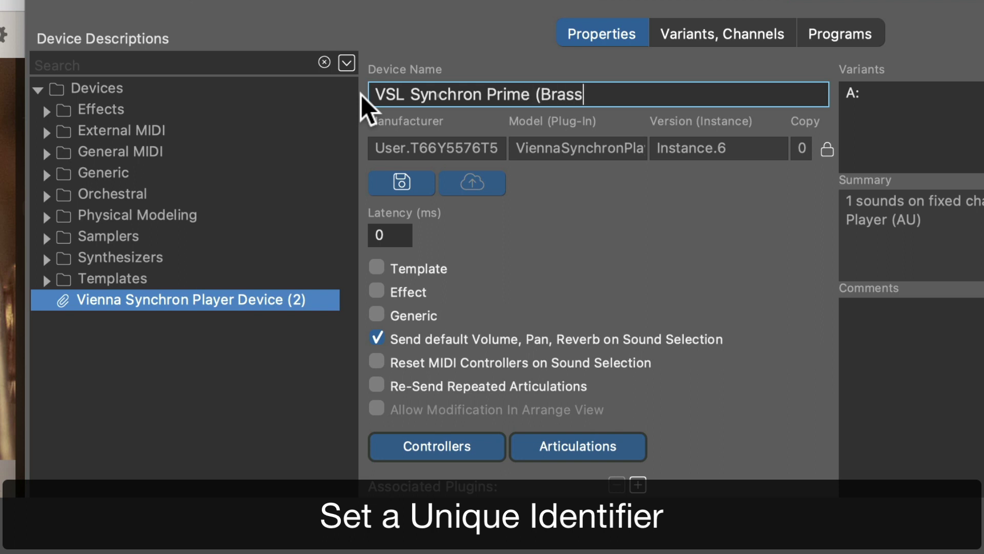
{"action": "type", "text": ")"}
{"action": "key", "text": "Return"}
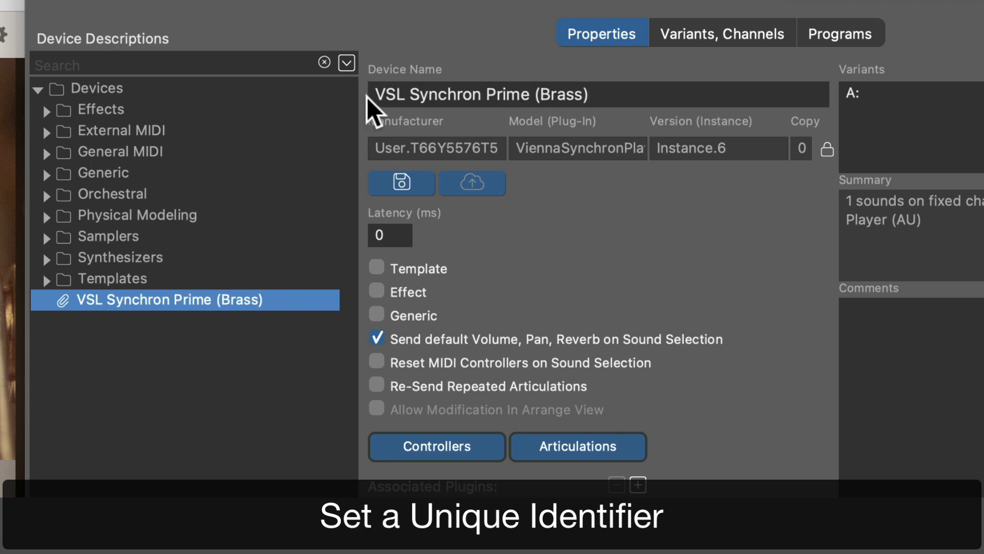
Unlock the device's identifier fields and set the manufacturer to VSL
{"action": "left_click", "coordinate": [823, 151]}
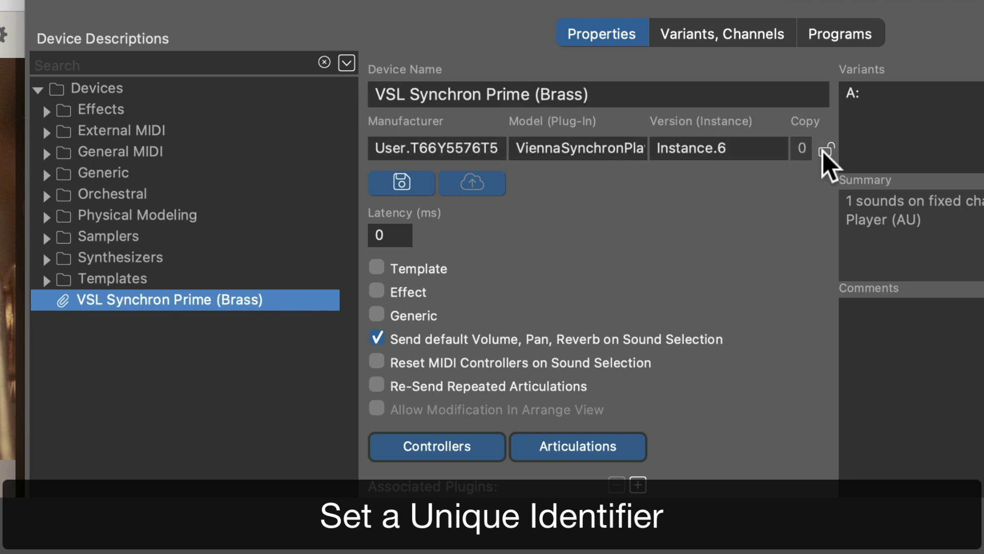
{"action": "left_click", "coordinate": [500, 148]}
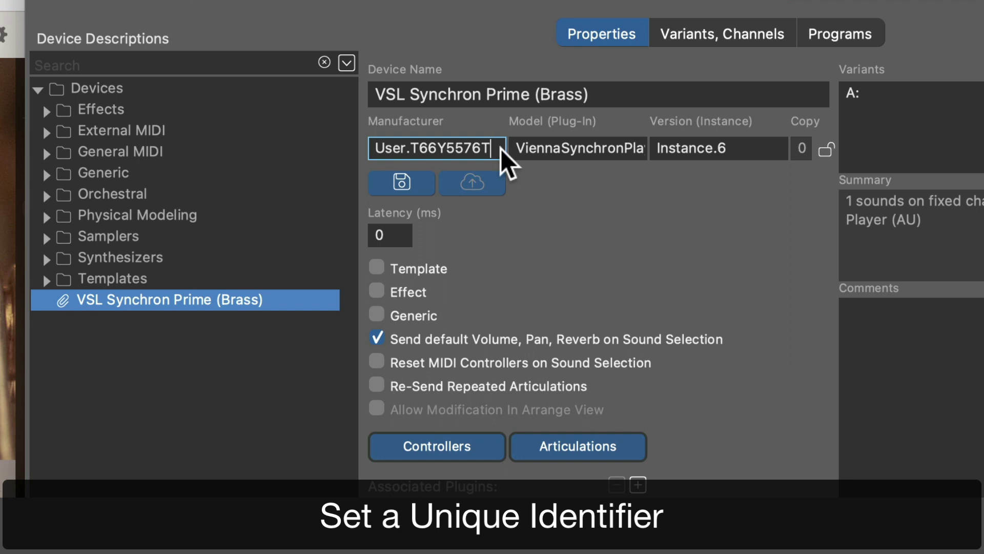
{"action": "key", "text": "BackSpace"}
{"action": "key", "text": "BackSpace"}
{"action": "key", "text": "BackSpace"}
{"action": "key", "text": "BackSpace"}
{"action": "key", "text": "BackSpace"}
{"action": "key", "text": "BackSpace"}
{"action": "key", "text": "BackSpace"}
{"action": "key", "text": "BackSpace"}
{"action": "key", "text": "BackSpace"}
{"action": "key", "text": "BackSpace"}
{"action": "key", "text": "BackSpace"}
{"action": "key", "text": "BackSpace"}
{"action": "key", "text": "BackSpace"}
{"action": "key", "text": "BackSpace"}
{"action": "key", "text": "BackSpace"}
{"action": "type", "text": "VSL"}
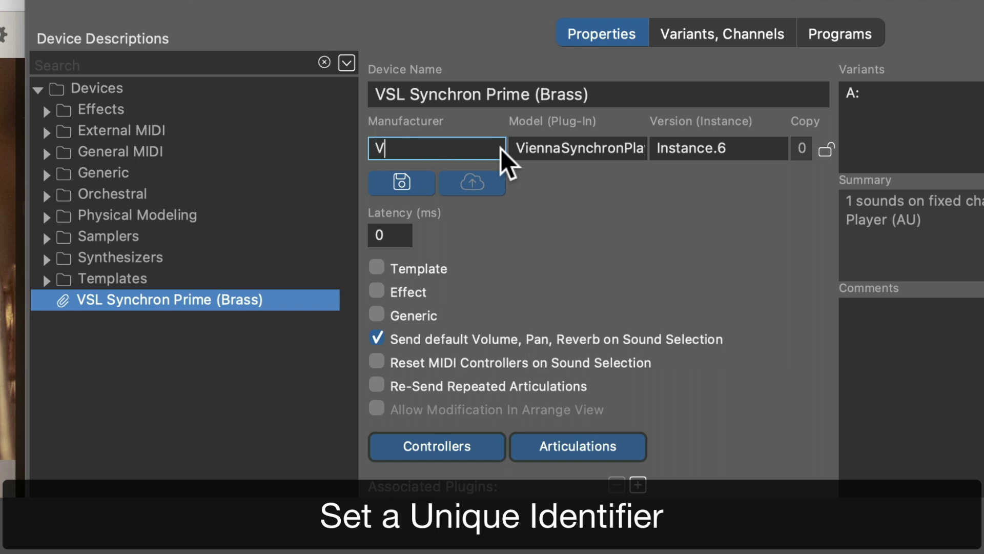
Set the device identifier's model (plug-in) to SynchronPrime
{"action": "left_click", "coordinate": [532, 149]}
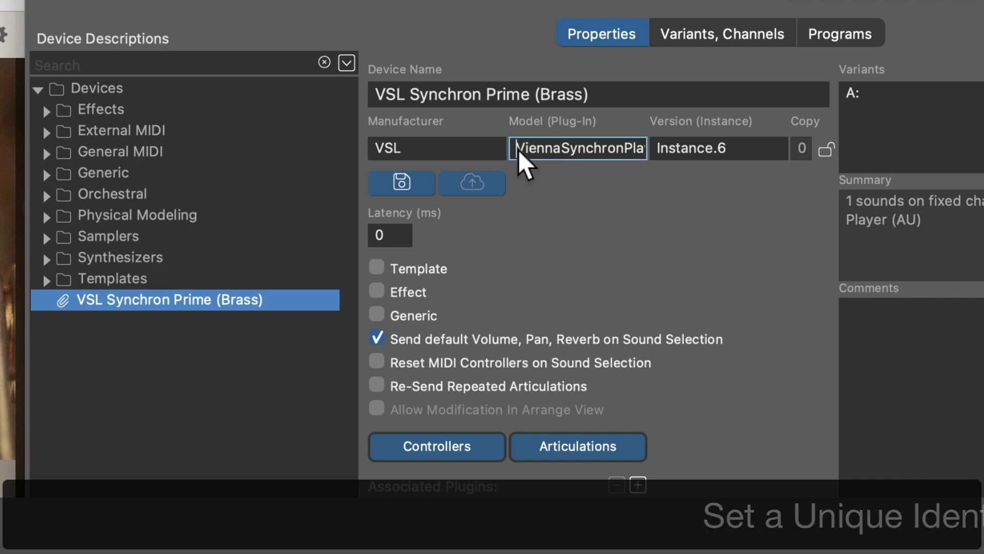
{"action": "left_click_drag", "start_coordinate": [518, 149], "coordinate": [656, 149]}
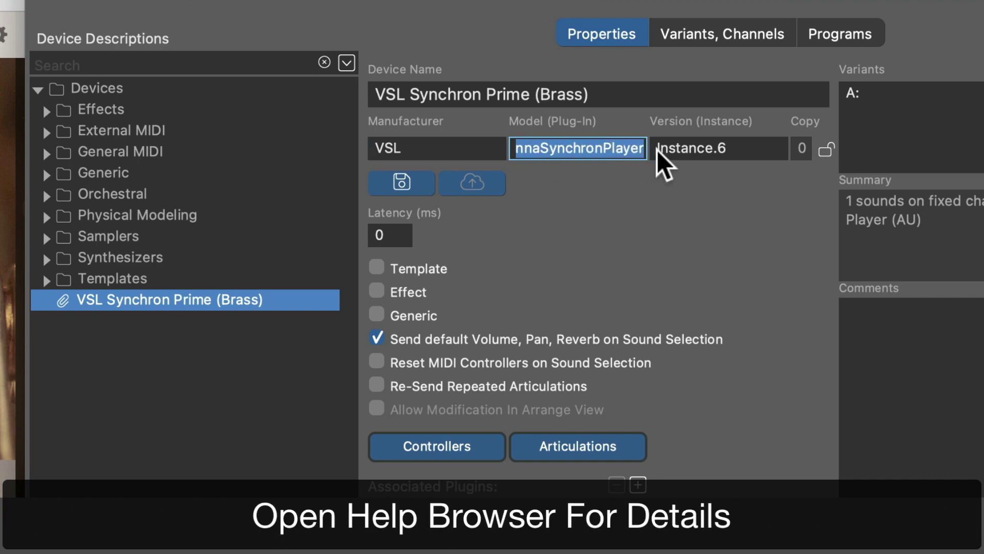
{"action": "type", "text": "S"}
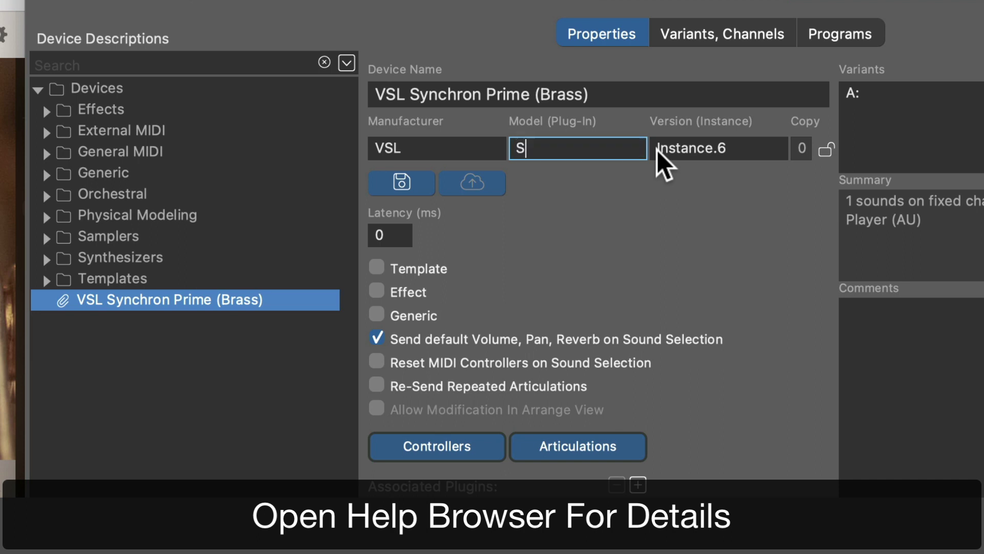
{"action": "type", "text": "ynchronPrime"}
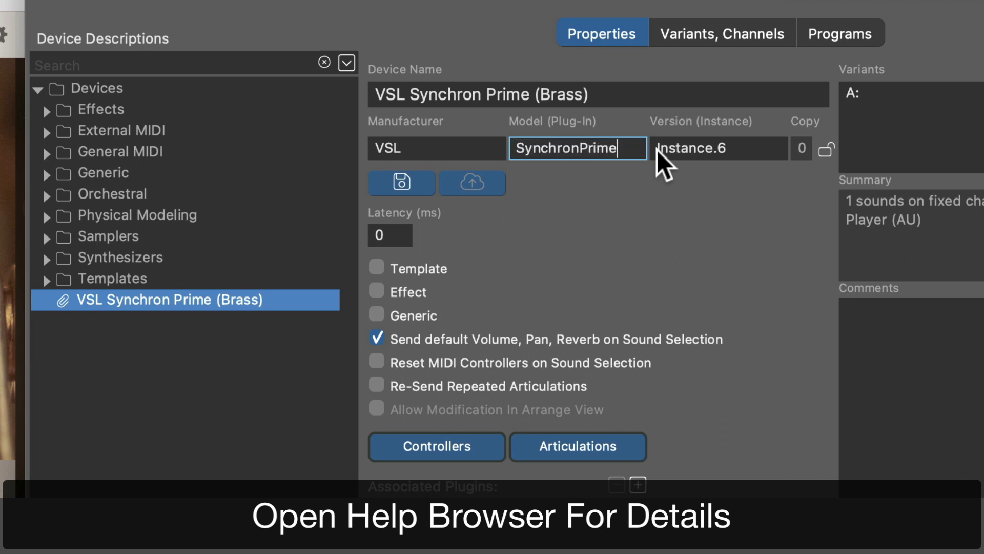
{"action": "key", "text": "Return"}
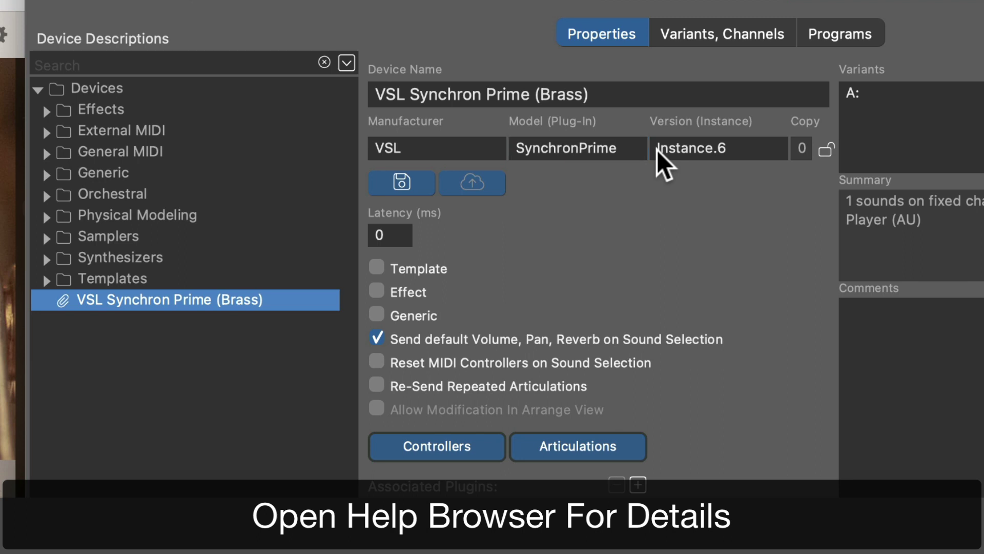
Set the device identifier's version (instance) to Brass
{"action": "left_click", "coordinate": [734, 153]}
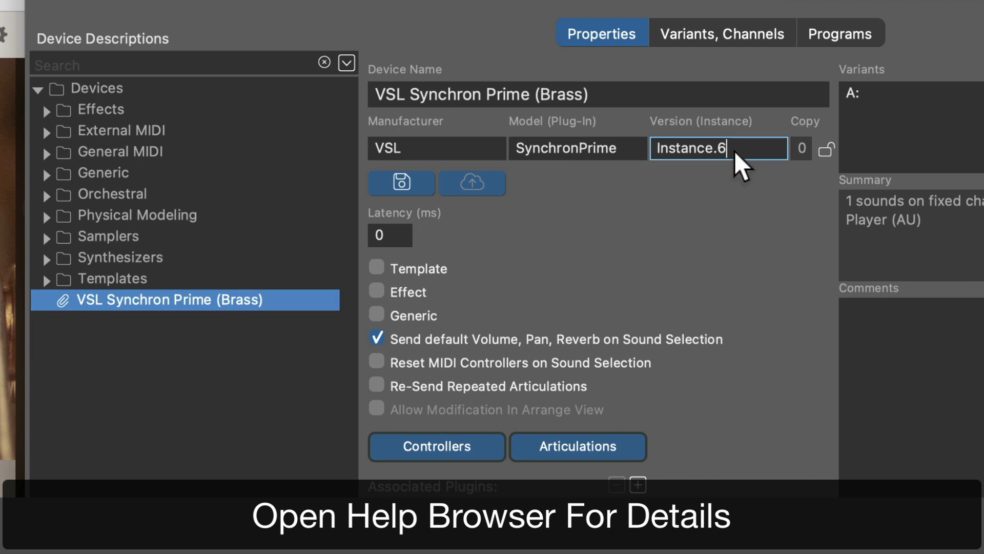
{"action": "key", "text": "BackSpace"}
{"action": "key", "text": "BackSpace"}
{"action": "key", "text": "BackSpace"}
{"action": "key", "text": "BackSpace"}
{"action": "key", "text": "BackSpace"}
{"action": "key", "text": "BackSpace"}
{"action": "key", "text": "BackSpace"}
{"action": "key", "text": "BackSpace"}
{"action": "key", "text": "BackSpace"}
{"action": "key", "text": "BackSpace"}
{"action": "type", "text": "Brass"}
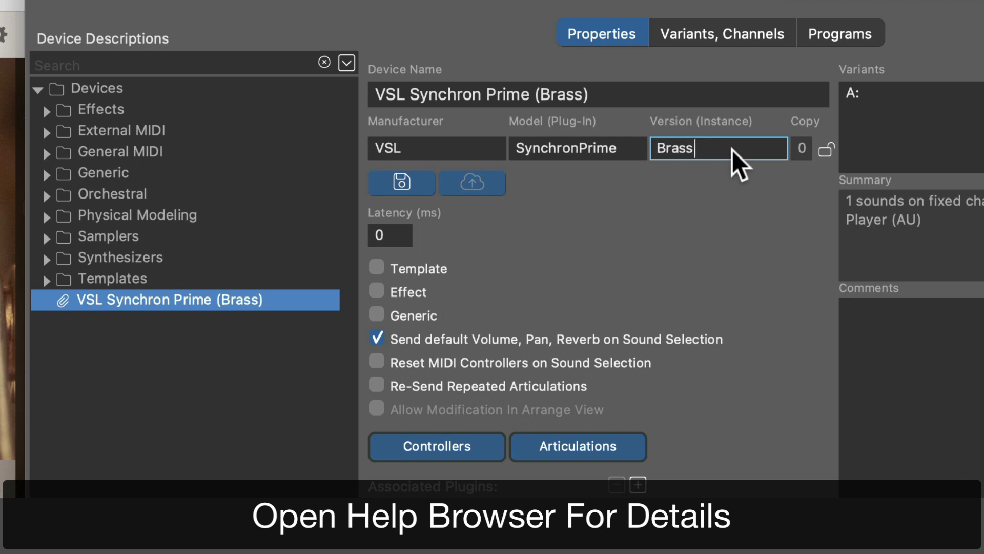
Lock the device's identifier fields and name custom controller A "Timbre" in the device's controllers
{"action": "left_click", "coordinate": [830, 155]}
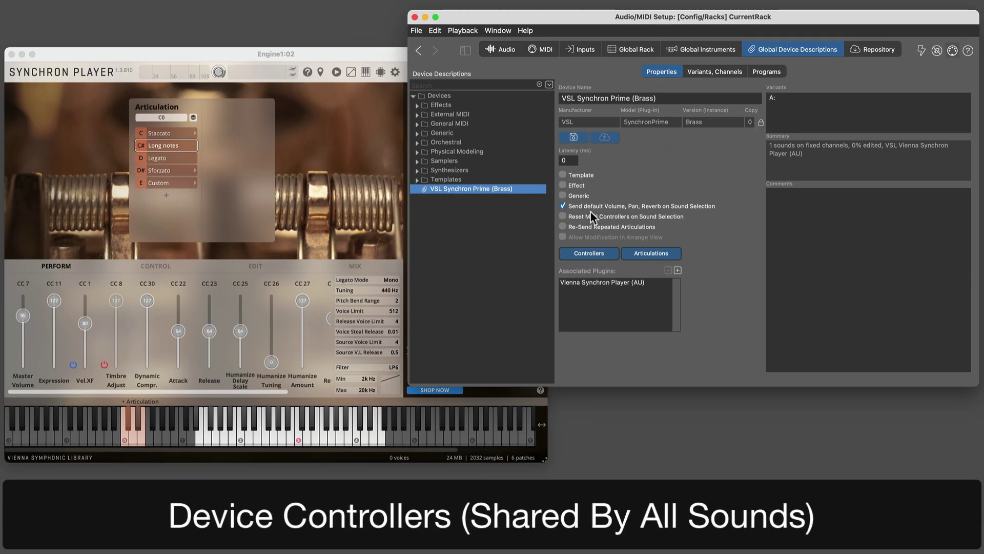
{"action": "left_click", "coordinate": [610, 257]}
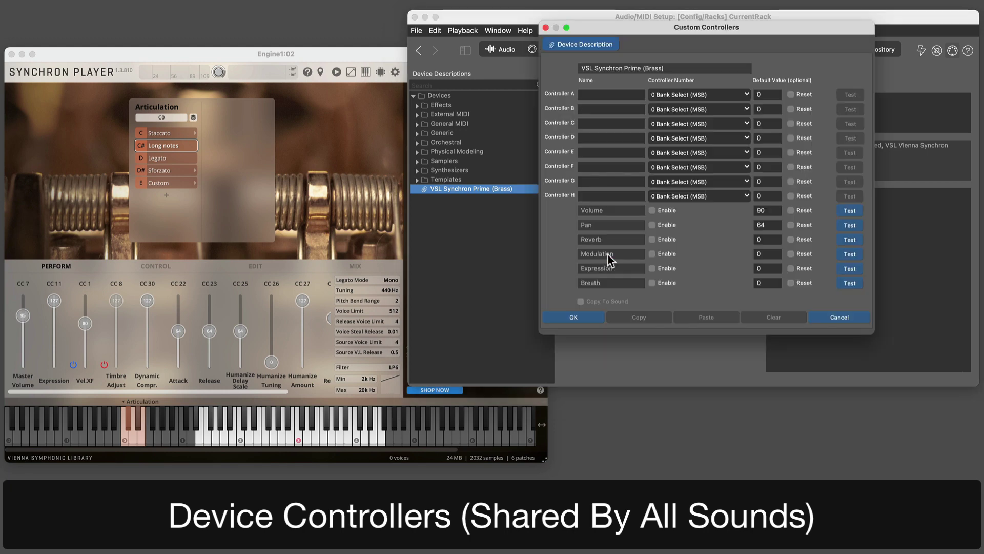
{"action": "left_click", "coordinate": [587, 97]}
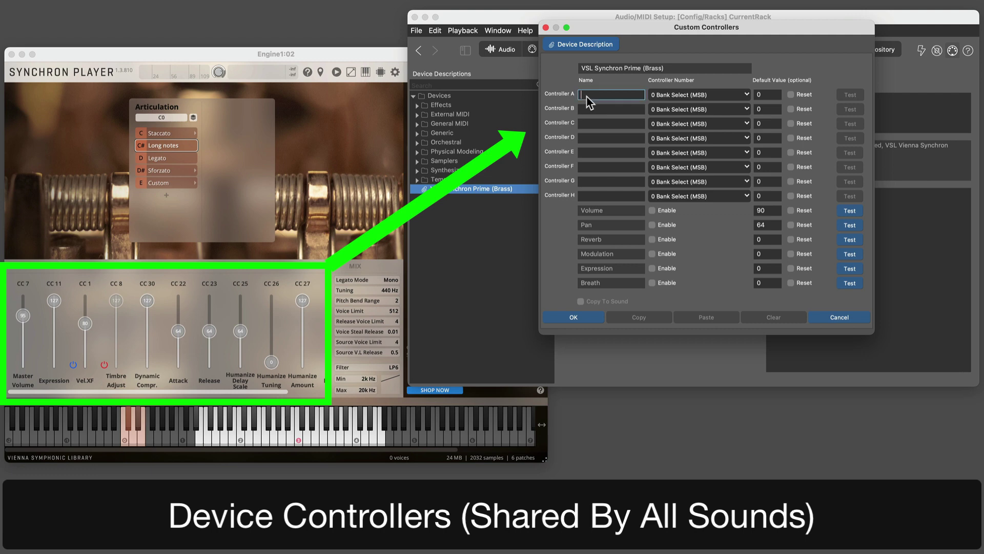
{"action": "type", "text": "Timbre"}
{"action": "key", "text": "Tab"}
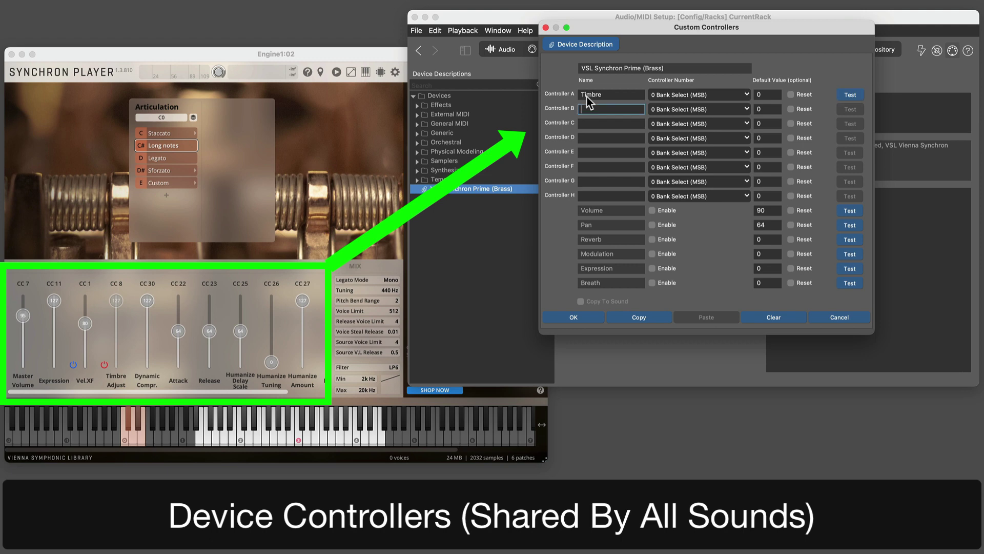
Name custom controller B "Dynamic Comp" and custom controller C "Attack"
{"action": "type", "text": "Dynamic"}
{"action": "key", "text": "BackSpace"}
{"action": "type", "text": "c Comp"}
{"action": "key", "text": "Tab"}
{"action": "type", "text": "Attack"}
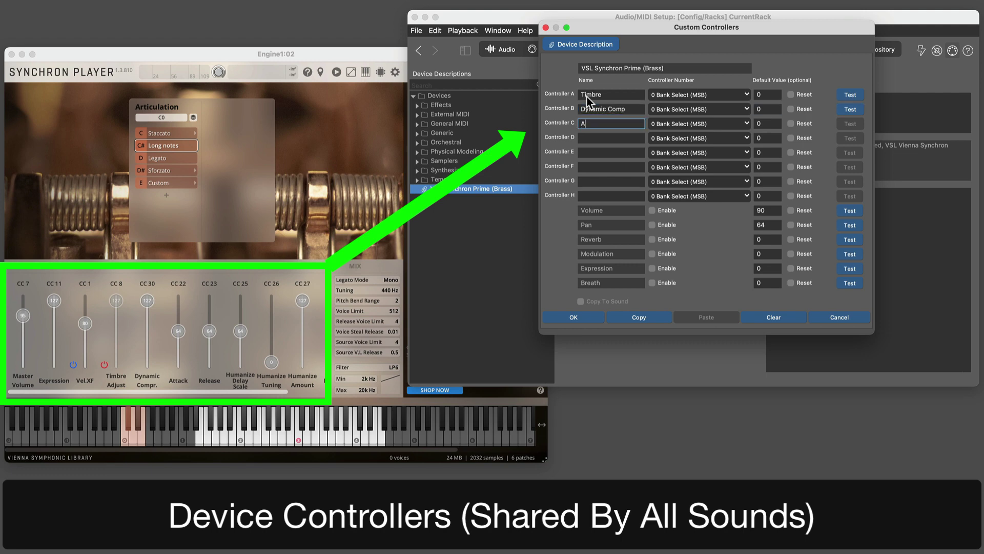
{"action": "key", "text": "Tab"}
{"action": "key", "text": "Tab"}
{"action": "key", "text": "Tab"}
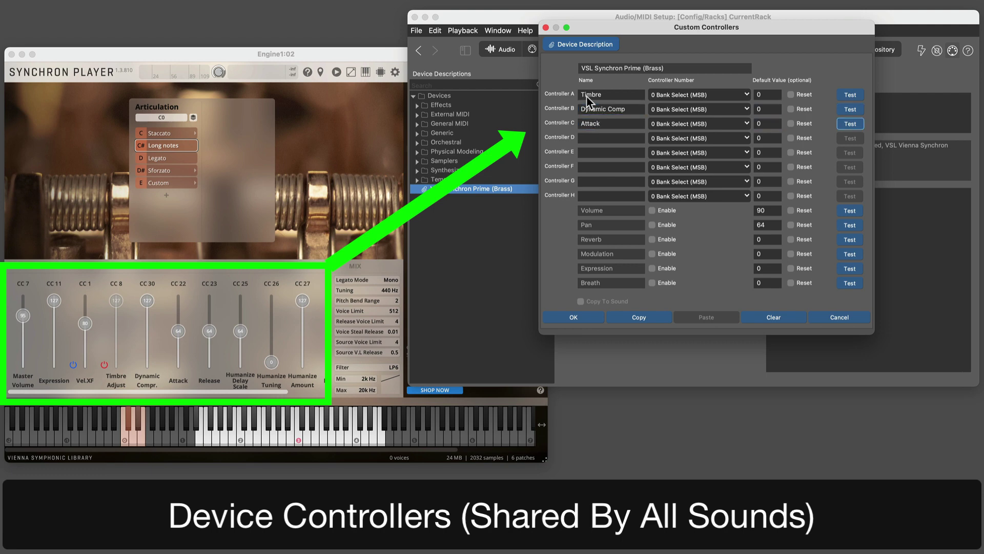
Name custom controller D "Release" and custom controller E "Hum. Delay"
{"action": "type", "text": "Release"}
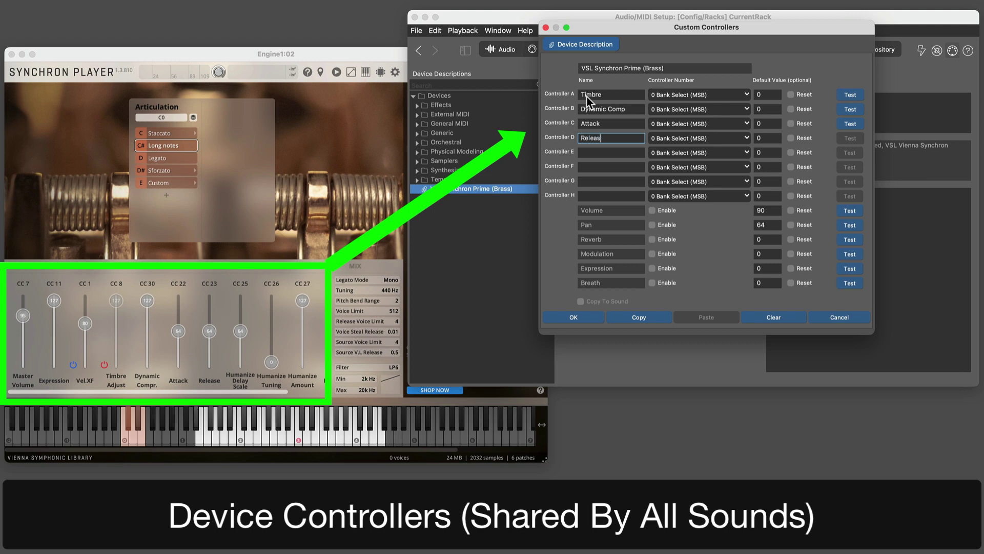
{"action": "key", "text": "Tab"}
{"action": "key", "text": "Tab"}
{"action": "key", "text": "Tab"}
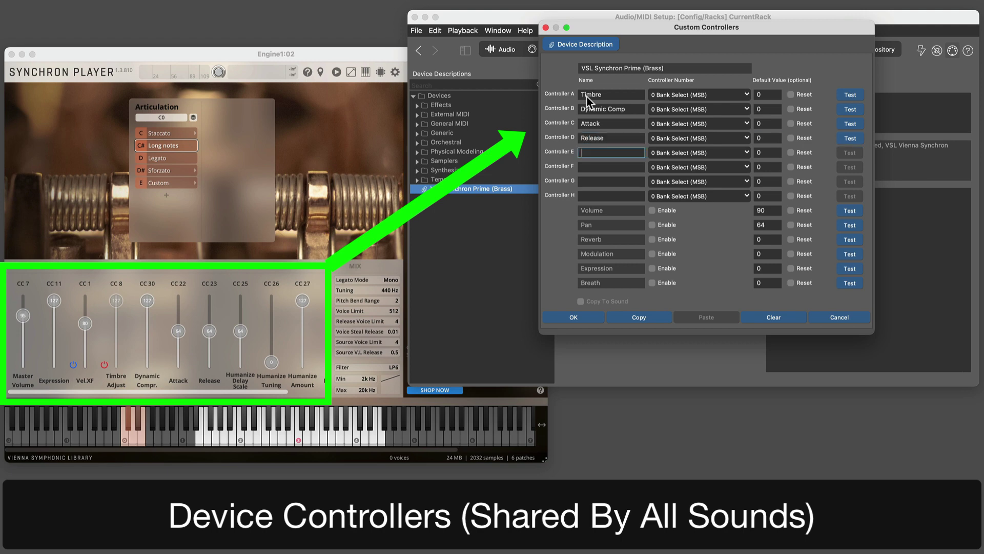
{"action": "type", "text": "Hum. Delay"}
{"action": "key", "text": "Tab"}
{"action": "key", "text": "Tab"}
{"action": "key", "text": "Tab"}
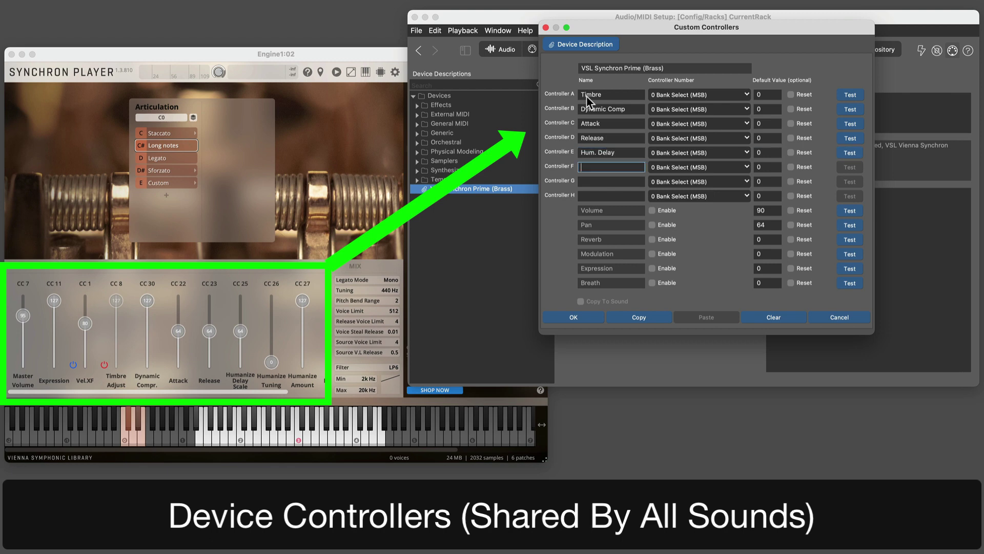
Name custom controller F "Hum. Tuning" and custom controller G "Hum. Amount"
{"action": "type", "text": "Hum. Tuning"}
{"action": "key", "text": "Tab"}
{"action": "key", "text": "Tab"}
{"action": "key", "text": "Tab"}
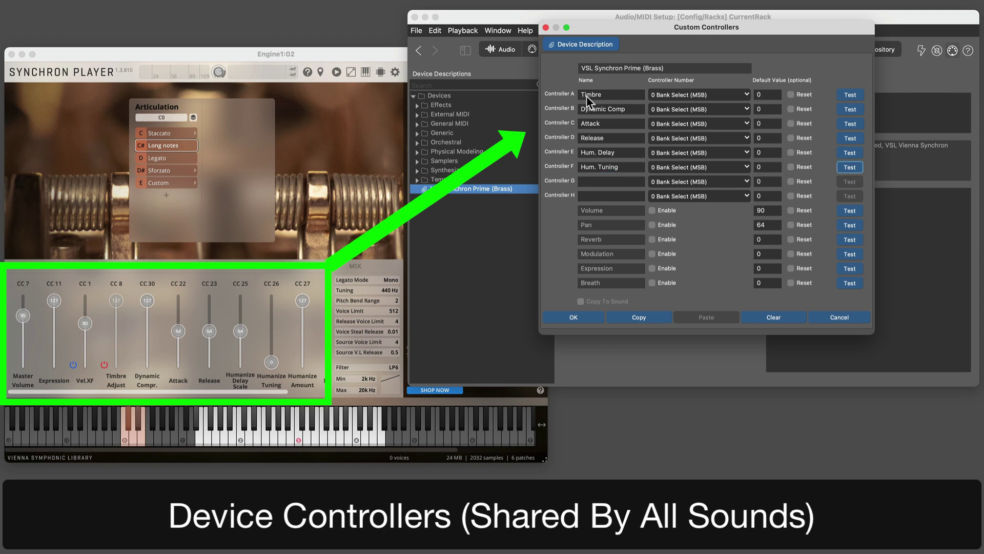
{"action": "key", "text": "Tab"}
{"action": "type", "text": "Hum. Amoun"}
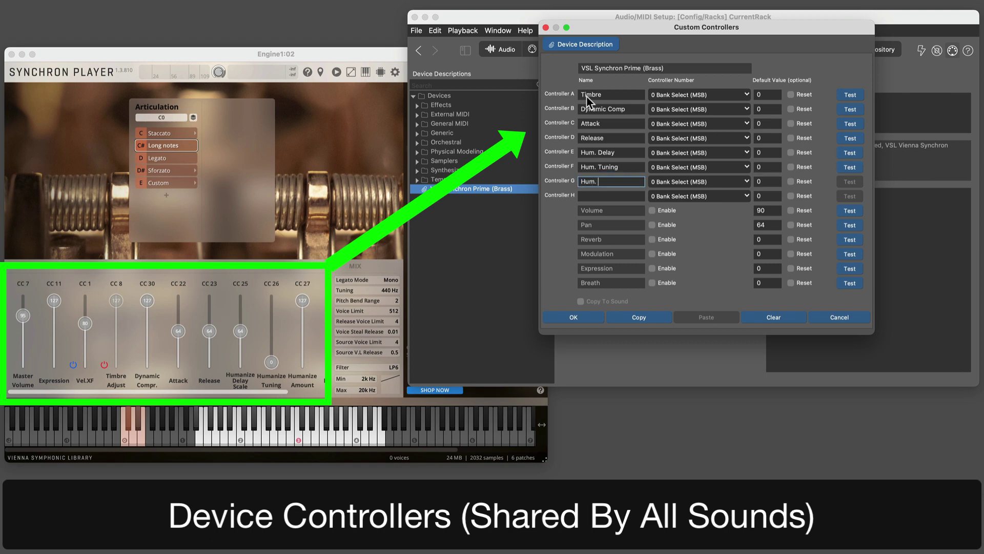
{"action": "key", "text": "Tab"}
{"action": "key", "text": "Tab"}
{"action": "key", "text": "Tab"}
{"action": "key", "text": "Tab"}
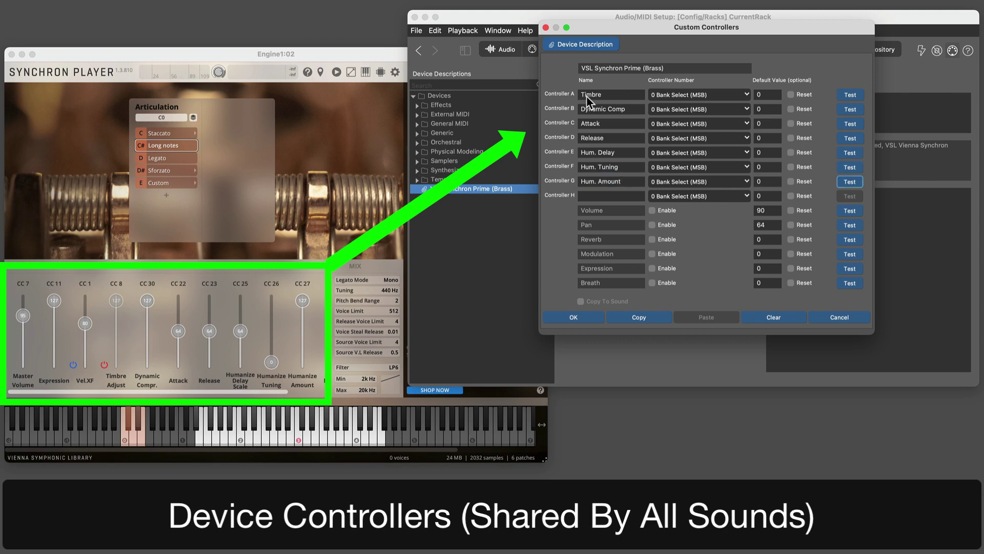
Assign controller number 8 Balance to Timbre and controller number 30 to Dynamic Comp
{"action": "left_click", "coordinate": [733, 97]}
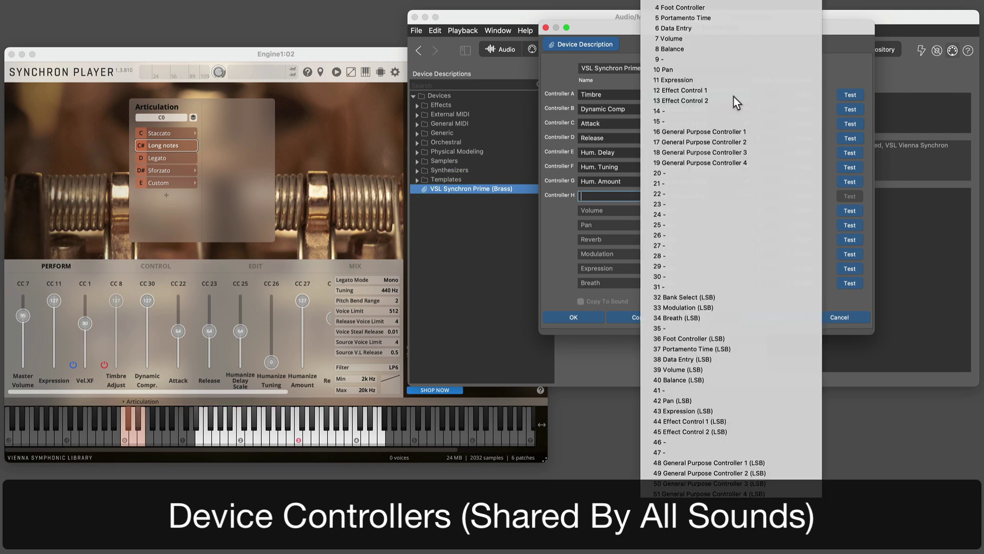
{"action": "left_click", "coordinate": [733, 50]}
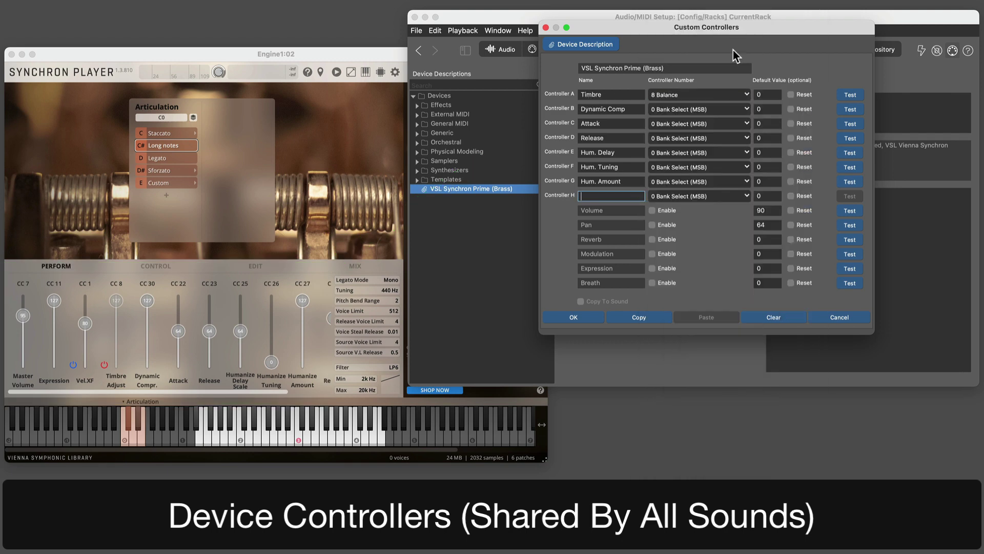
{"action": "left_click", "coordinate": [730, 110]}
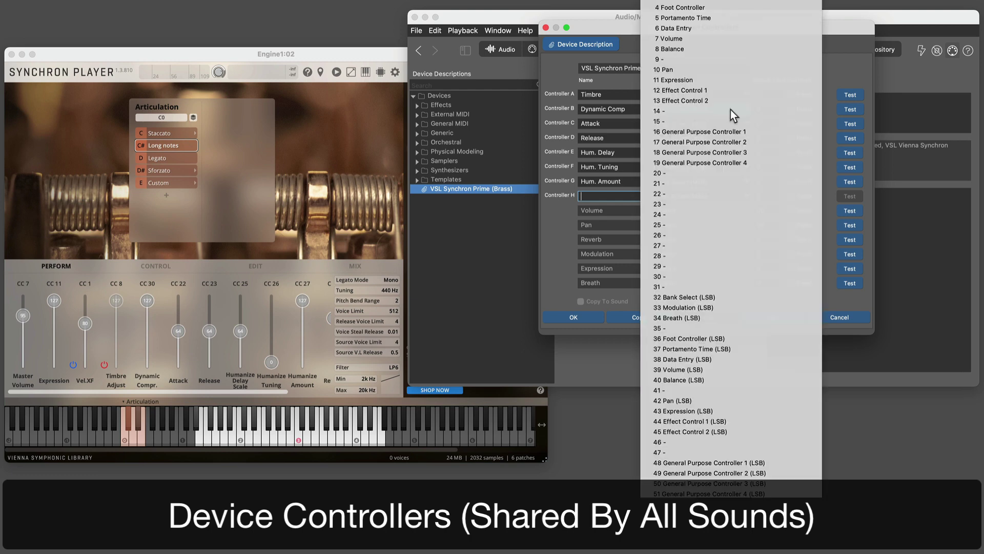
{"action": "left_click", "coordinate": [716, 277]}
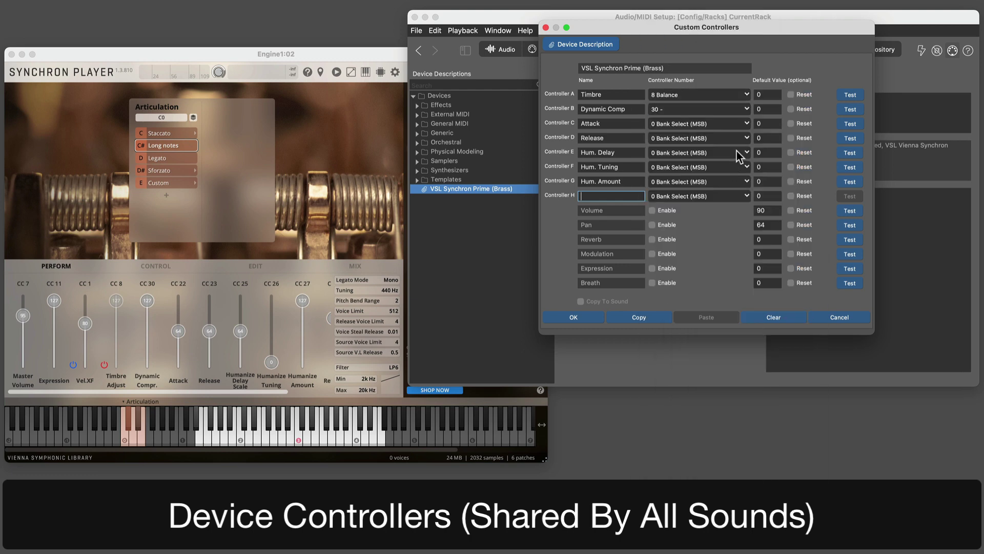
Assign controller number 22 to Attack and controller number 23 to Release
{"action": "left_click", "coordinate": [742, 123]}
{"action": "left_click", "coordinate": [720, 194]}
{"action": "left_click", "coordinate": [742, 139]}
{"action": "left_click", "coordinate": [723, 205]}
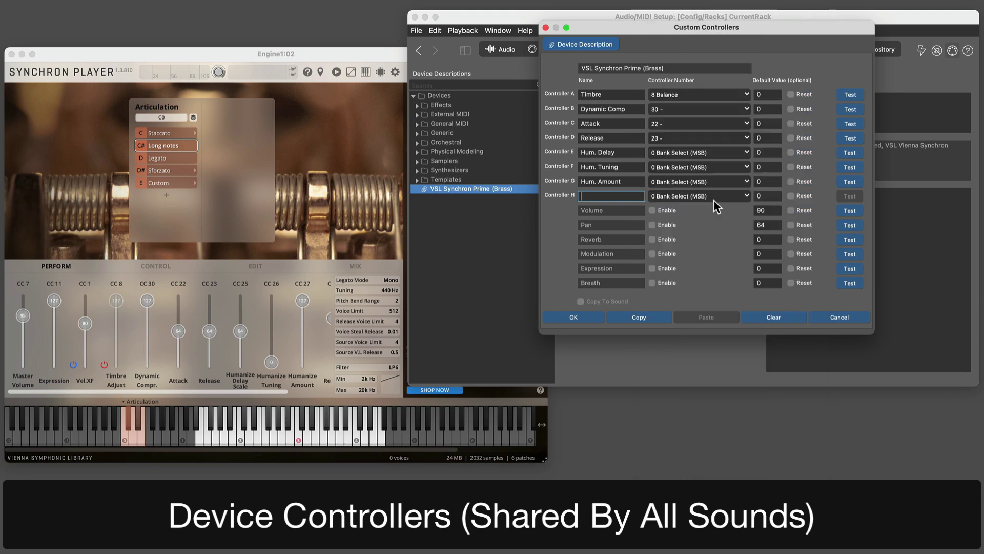
Assign controller numbers 25 to Hum. Delay, 26 to Hum. Tuning and 27 to Hum. Amount
{"action": "left_click", "coordinate": [742, 153]}
{"action": "left_click", "coordinate": [719, 226]}
{"action": "left_click", "coordinate": [723, 167]}
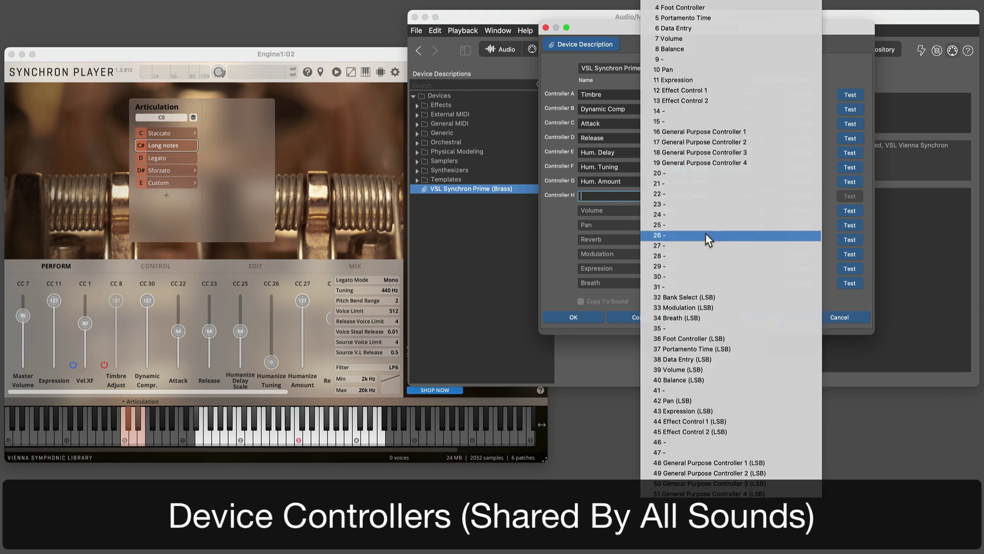
{"action": "left_click", "coordinate": [706, 233]}
{"action": "left_click", "coordinate": [734, 181]}
{"action": "left_click", "coordinate": [720, 251]}
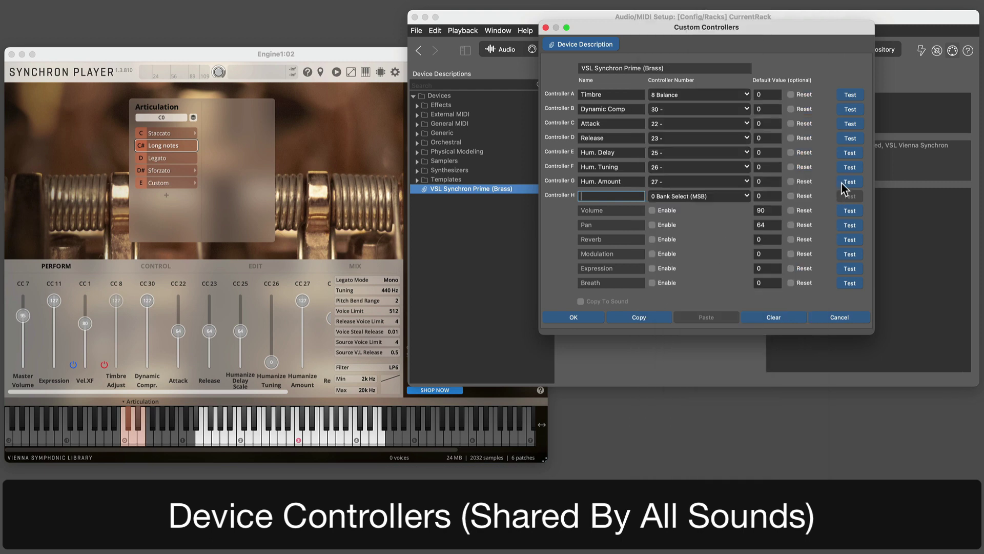
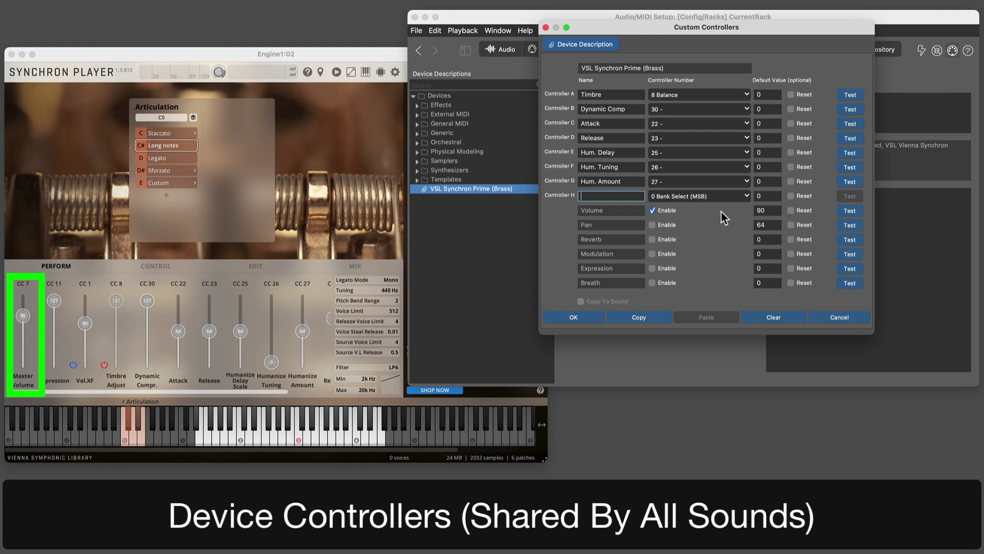
Enable Volume with reset, plus Reverb and Modulation, accept the custom controllers and save the device description
{"action": "left_click", "coordinate": [791, 210]}
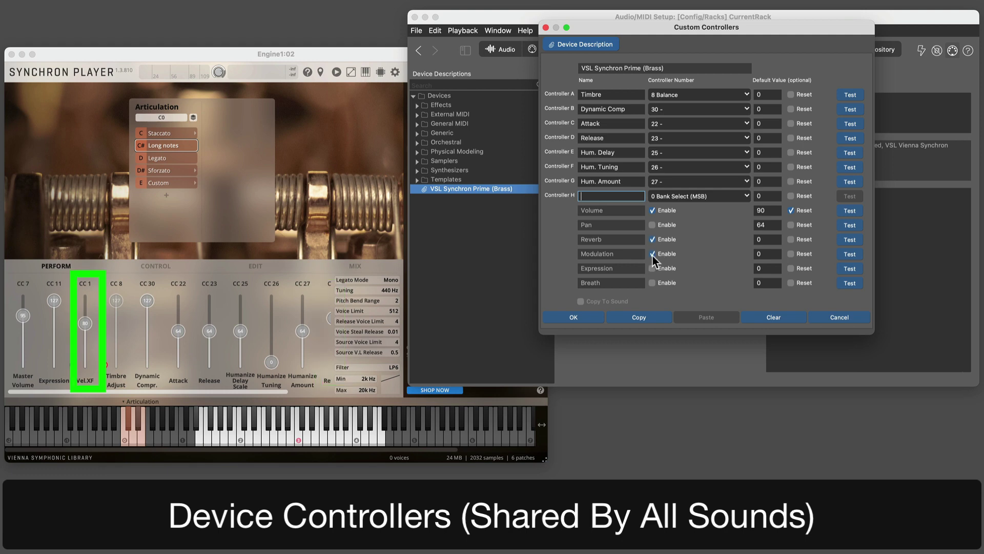
{"action": "left_click", "coordinate": [581, 318]}
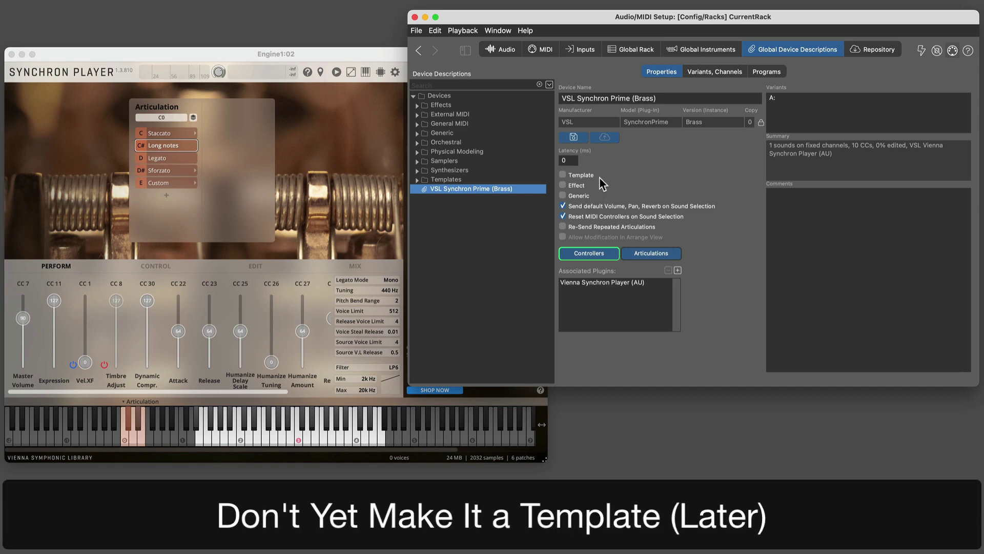
{"action": "left_click", "coordinate": [576, 138]}
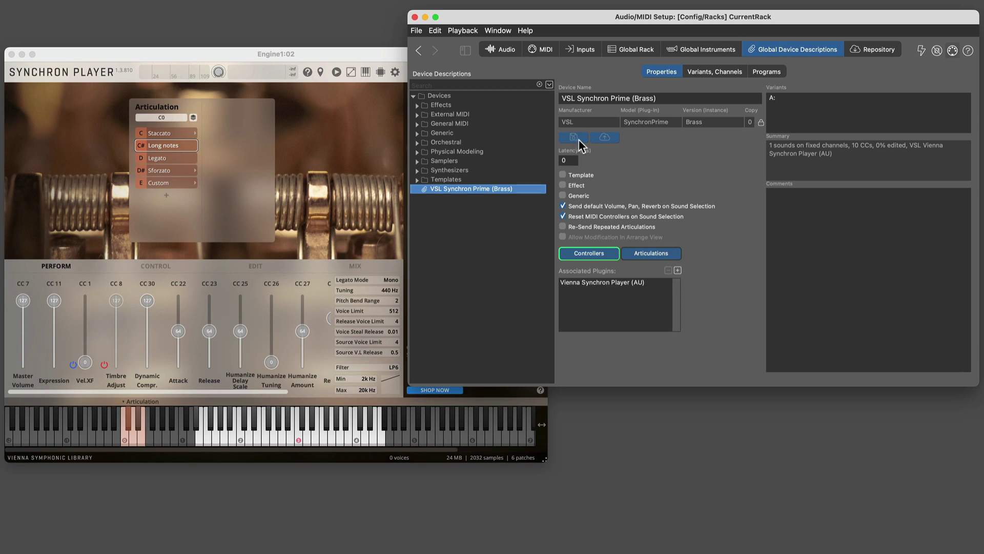
Assign the French Horn category to the sound on channel 1 of the device's variant A
{"action": "left_click", "coordinate": [719, 72]}
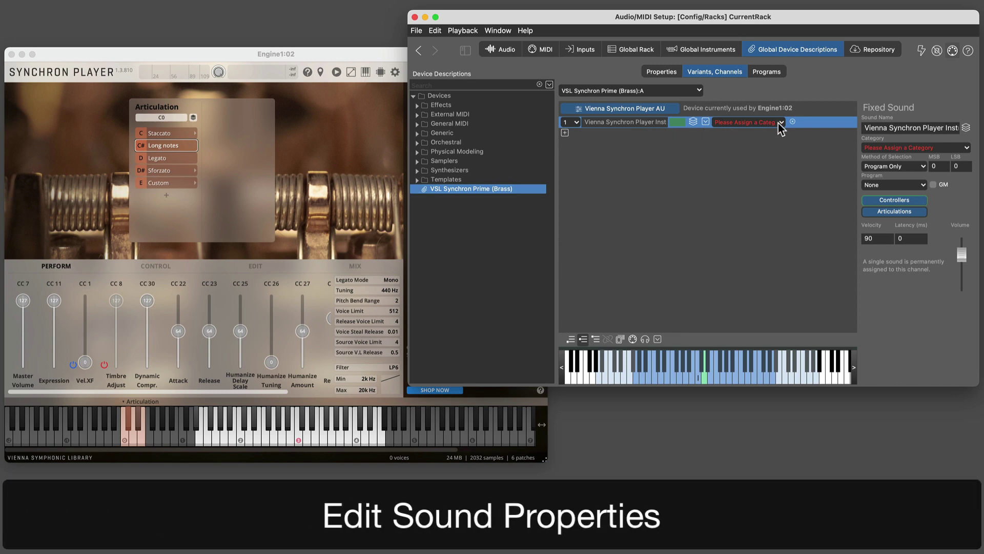
{"action": "left_click", "coordinate": [778, 123]}
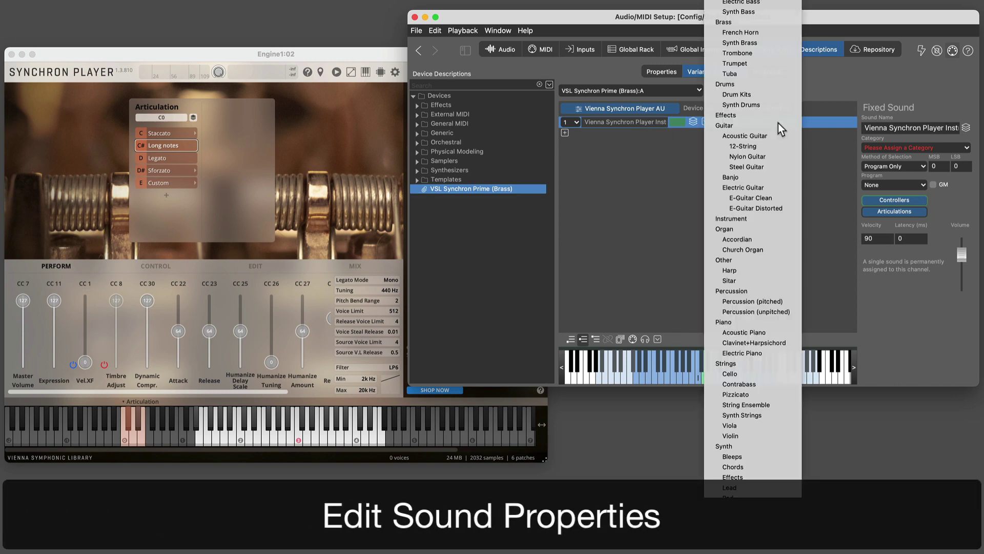
{"action": "left_click", "coordinate": [776, 33]}
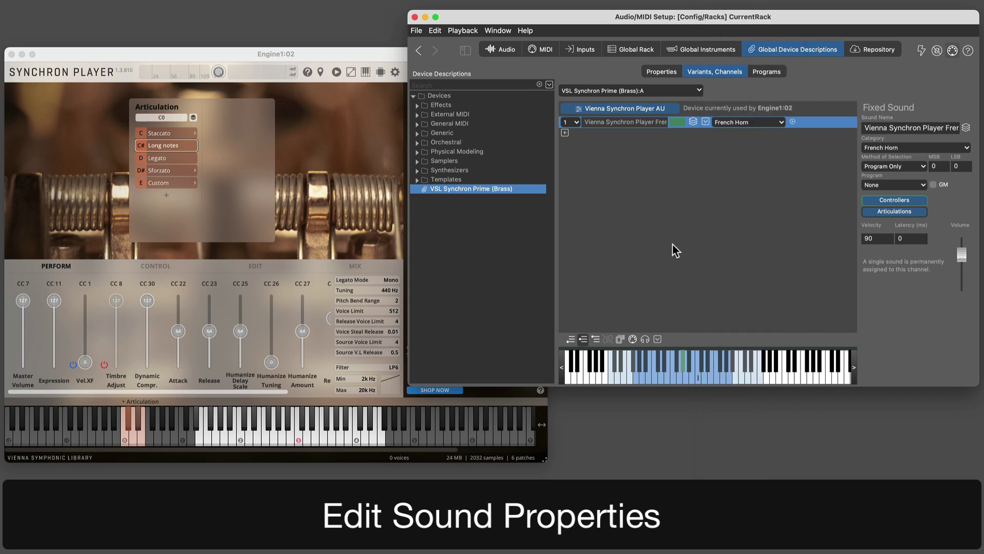
Adjust the French horn sound's low playing range, raising its lowest note to the first sounding key and extending its upper end
{"action": "left_click", "coordinate": [572, 341]}
{"action": "left_click", "coordinate": [613, 380]}
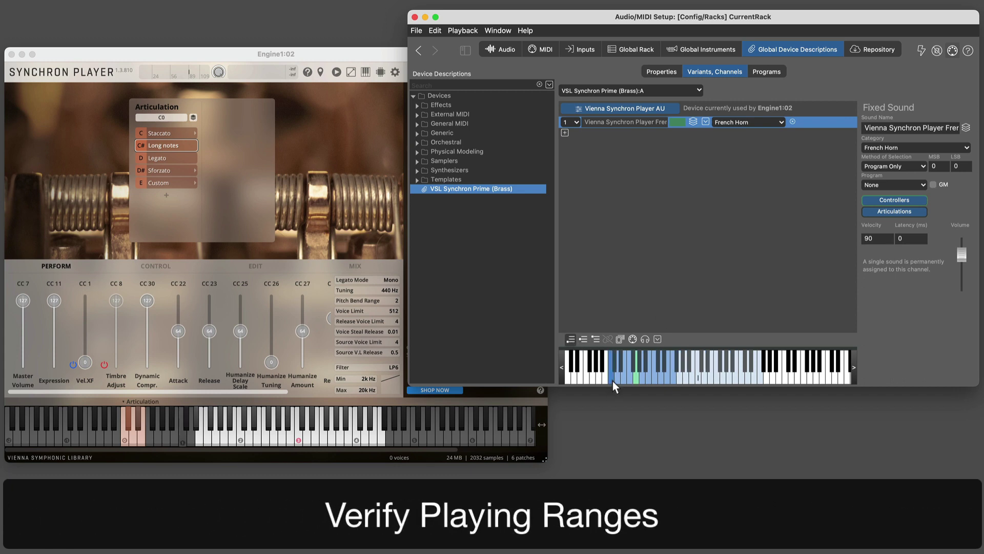
{"action": "left_click", "coordinate": [613, 380]}
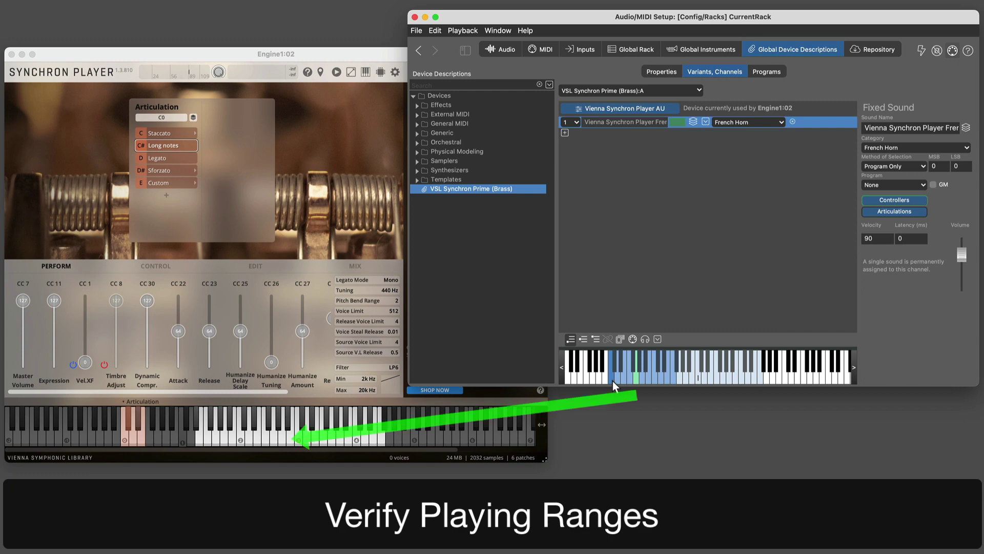
{"action": "left_click", "coordinate": [637, 380]}
{"action": "left_click", "coordinate": [661, 379]}
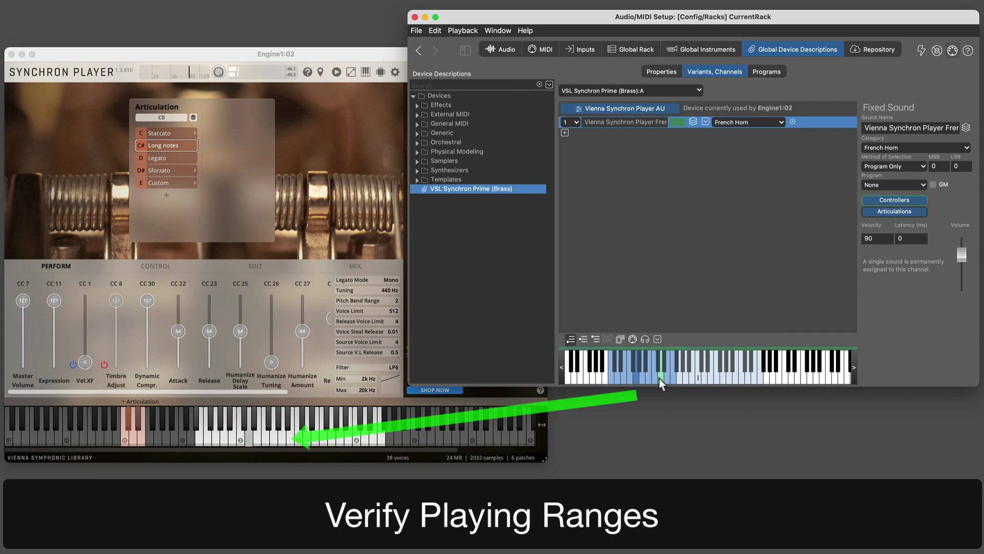
{"action": "left_click", "coordinate": [611, 380]}
{"action": "left_click", "coordinate": [614, 379]}
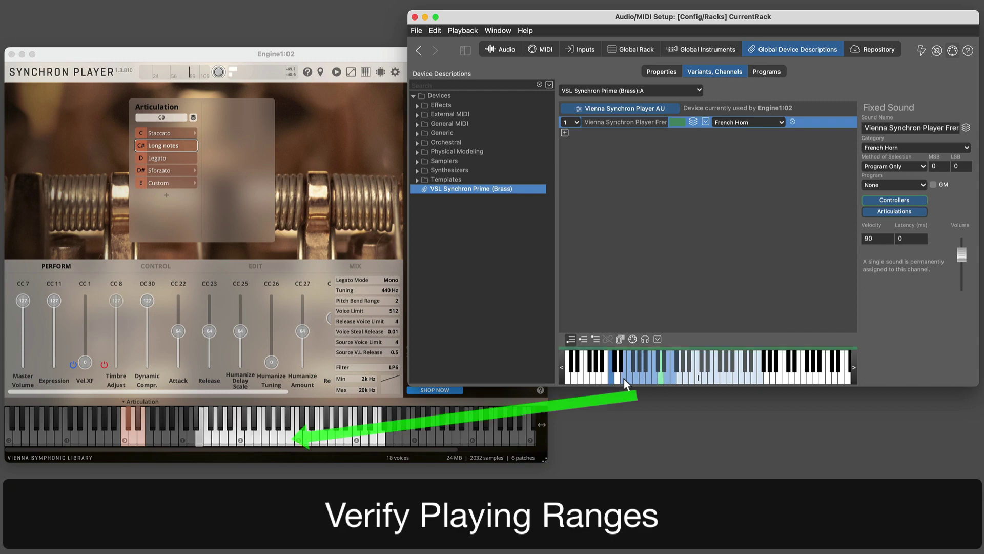
{"action": "left_click", "coordinate": [620, 369]}
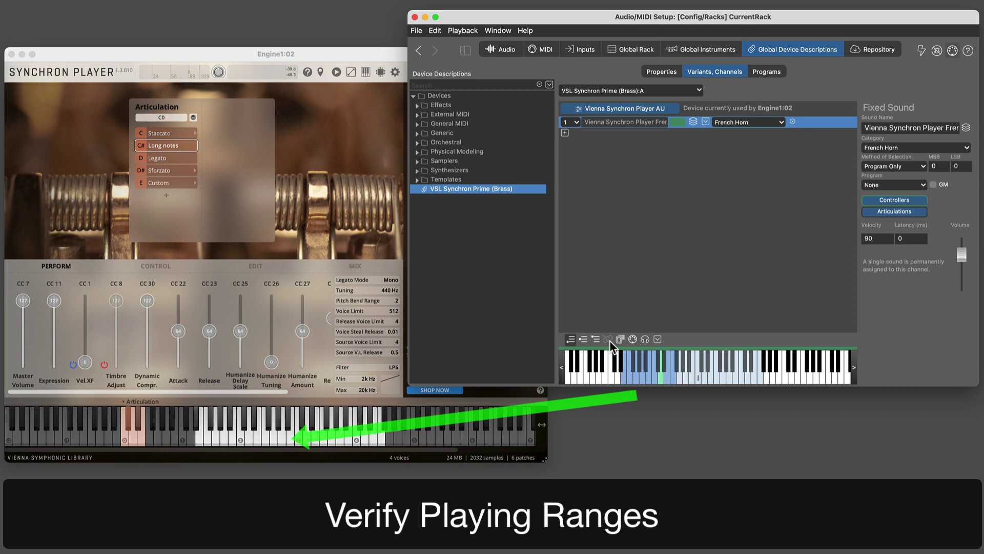
{"action": "left_click_drag", "start_coordinate": [672, 376], "coordinate": [687, 395]}
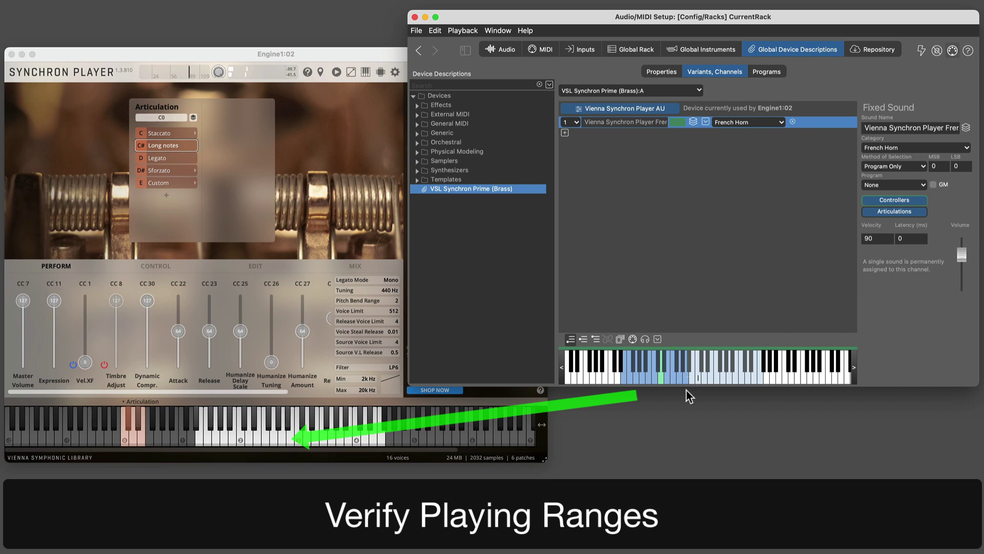
Check the French horn sound's middle and high playing ranges and audition the sound
{"action": "left_click", "coordinate": [589, 341]}
{"action": "left_click", "coordinate": [596, 339]}
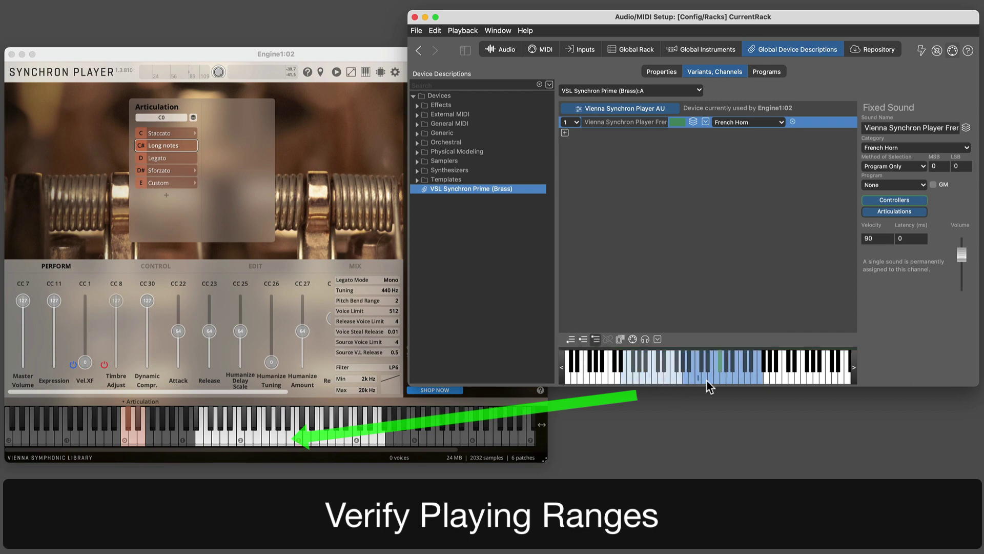
{"action": "left_click", "coordinate": [758, 376]}
{"action": "left_click", "coordinate": [645, 339]}
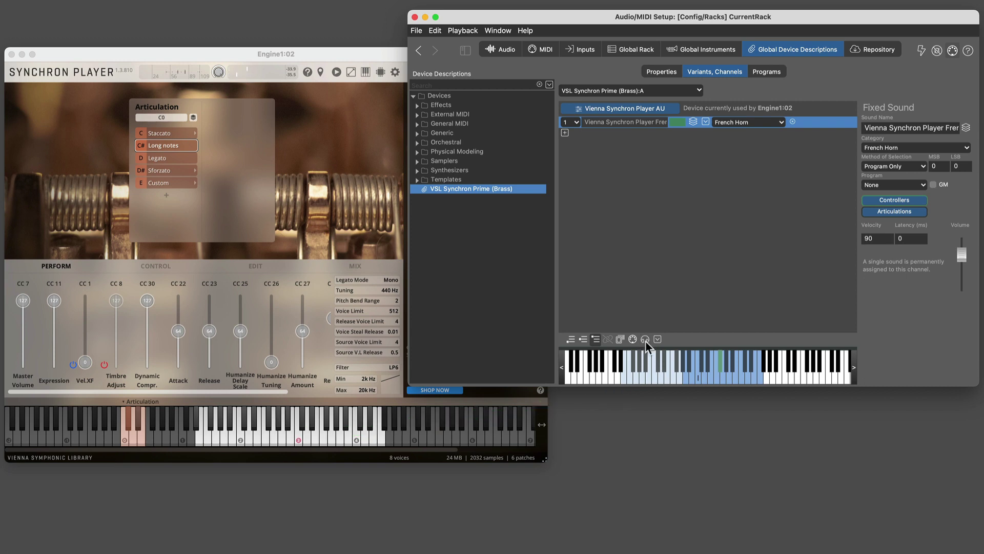
Open the French horn sound's custom articulations and add articulations named Staccato and Long notes
{"action": "left_click", "coordinate": [907, 211]}
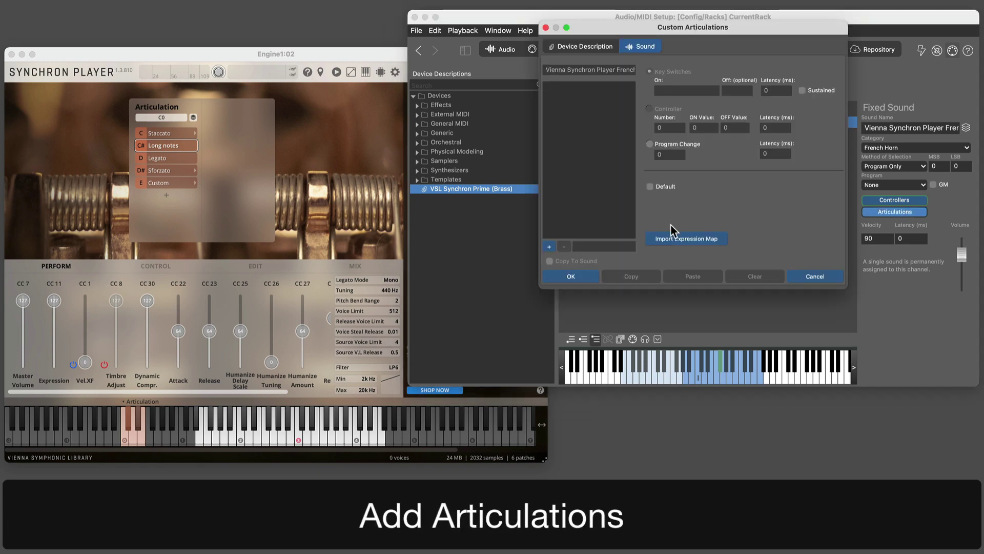
{"action": "left_click", "coordinate": [550, 247]}
{"action": "type", "text": "Staccato"}
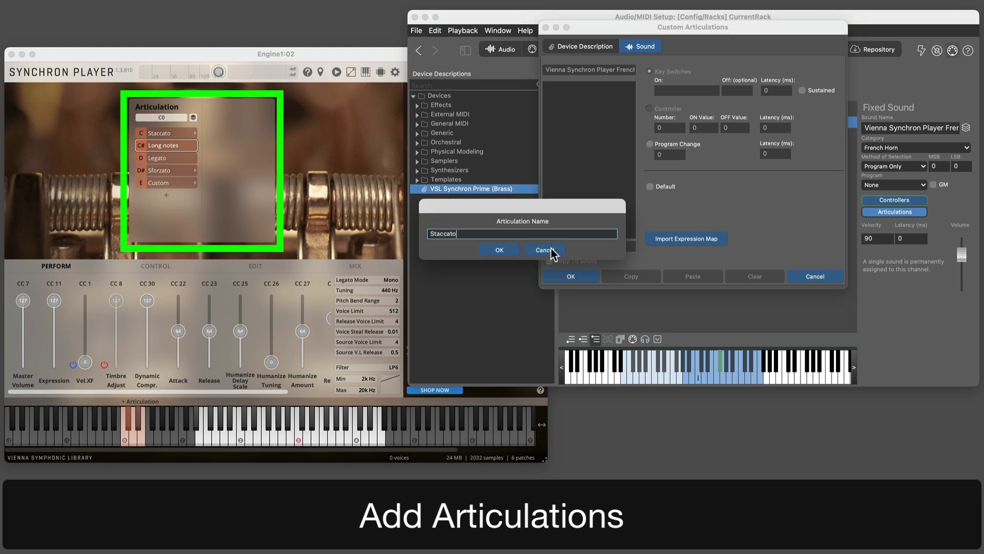
{"action": "key", "text": "Return"}
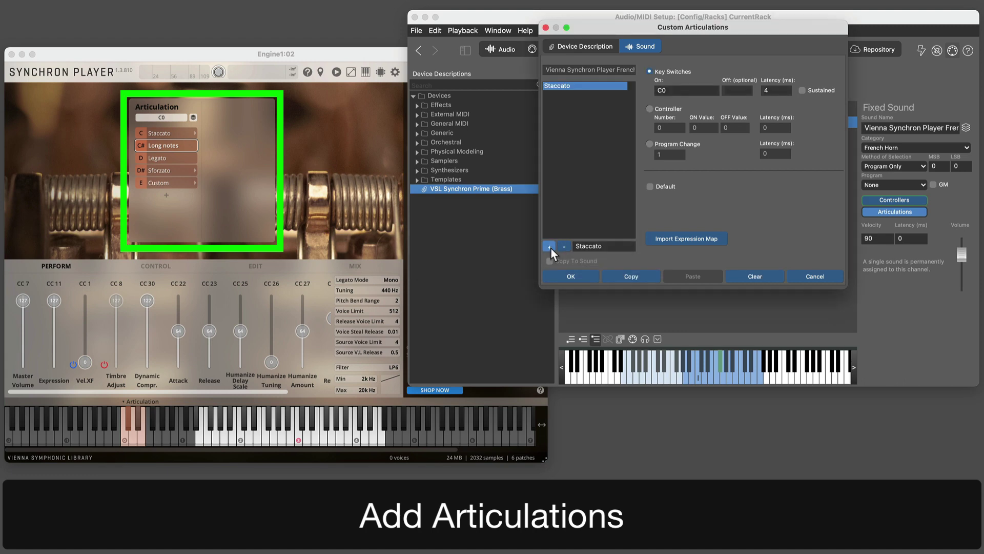
{"action": "left_click", "coordinate": [549, 246]}
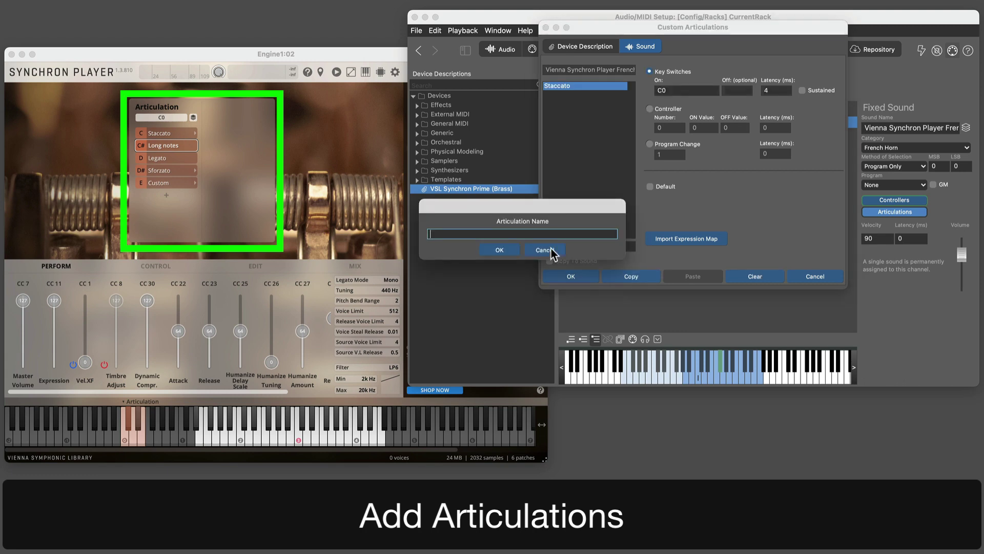
{"action": "type", "text": "Long notes"}
{"action": "key", "text": "Return"}
Add Legato and Sforzato articulations to the French horn sound
{"action": "left_click", "coordinate": [549, 246]}
{"action": "type", "text": "Legato"}
{"action": "key", "text": "Return"}
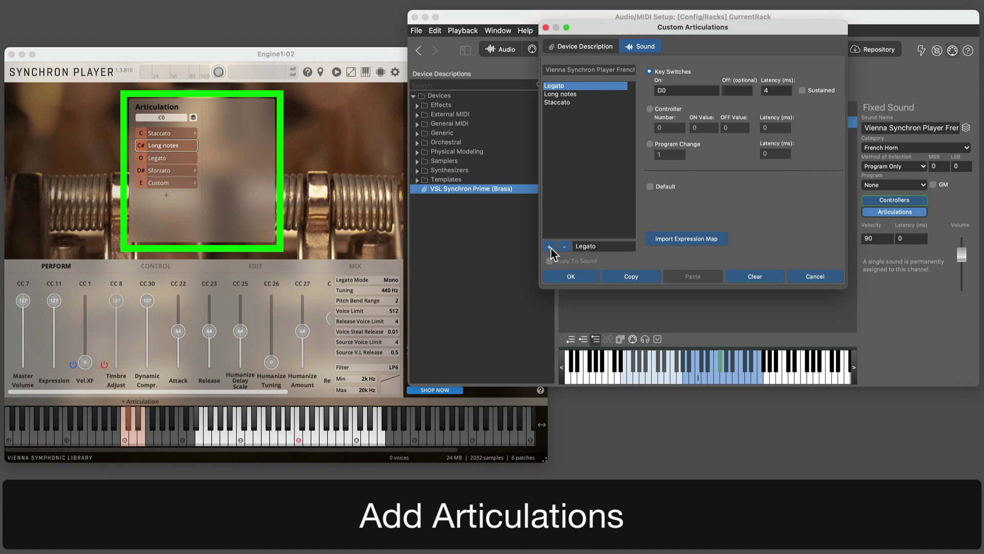
{"action": "left_click", "coordinate": [550, 247]}
{"action": "type", "text": "Sforzato"}
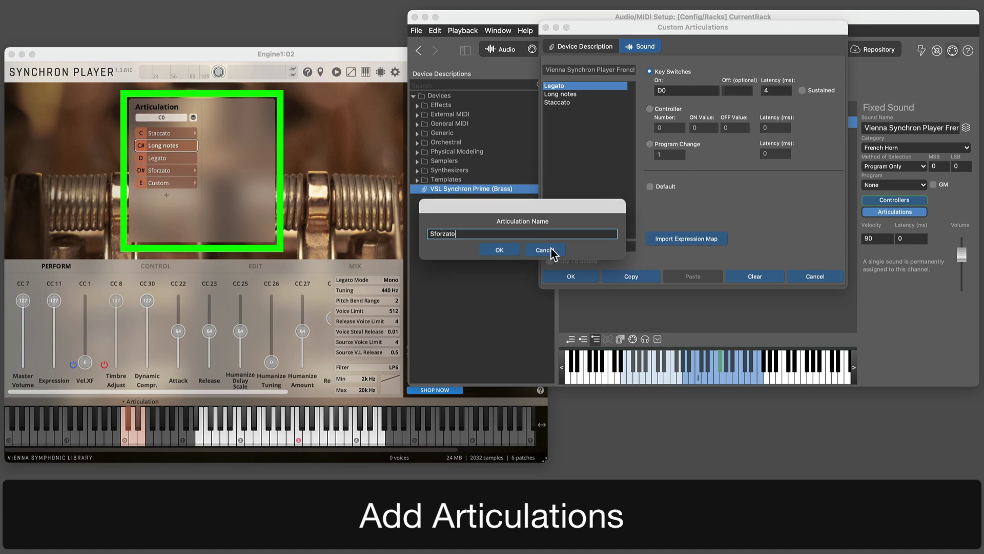
{"action": "key", "text": "Return"}
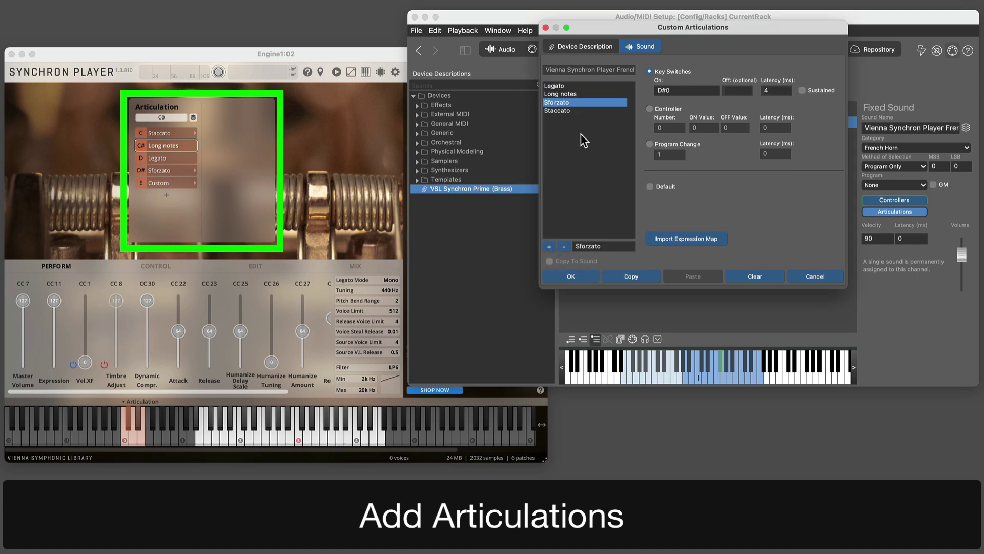
Extend the Staccato articulation's on key switches to C0C5 so it also selects the Bold attack
{"action": "left_click", "coordinate": [566, 112]}
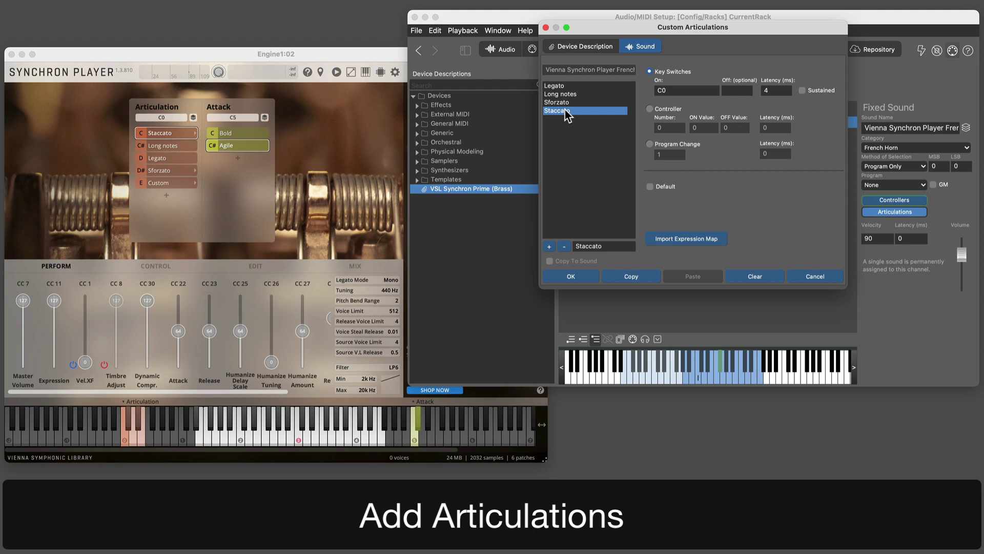
{"action": "left_click", "coordinate": [695, 91]}
{"action": "type", "text": "c5"}
{"action": "key", "text": "Tab"}
Add a Staccato Agile articulation with on key switches C0C#5 and test it against Staccato
{"action": "left_click", "coordinate": [550, 246]}
{"action": "type", "text": "Staccato"}
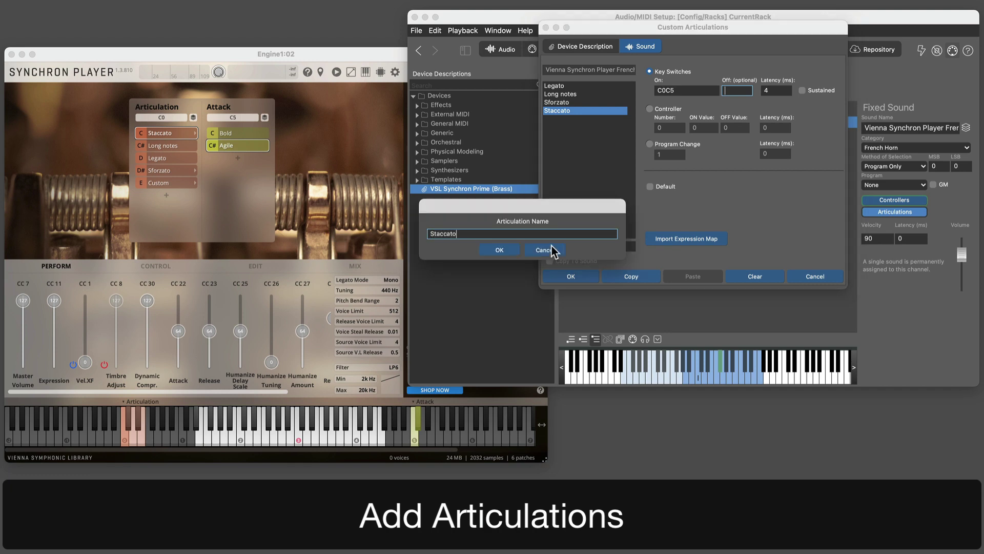
{"action": "type", "text": " Agile"}
{"action": "key", "text": "Return"}
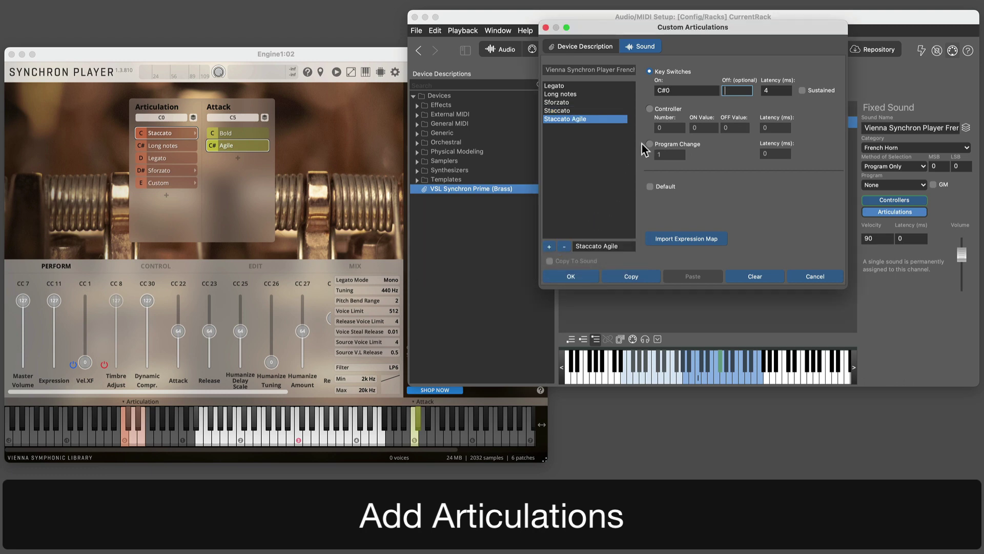
{"action": "left_click", "coordinate": [669, 91]}
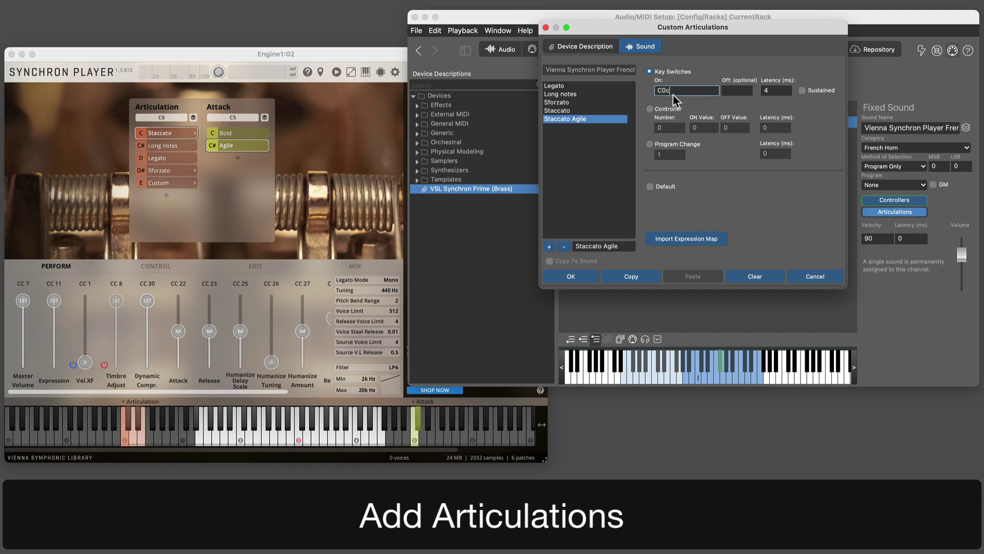
{"action": "type", "text": "5"}
{"action": "key", "text": "Tab"}
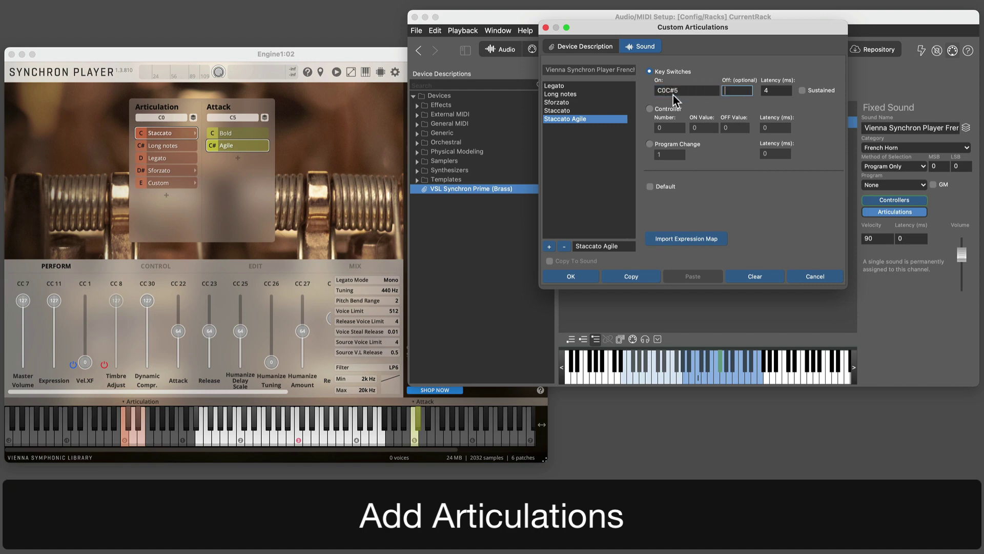
{"action": "left_click", "coordinate": [565, 112]}
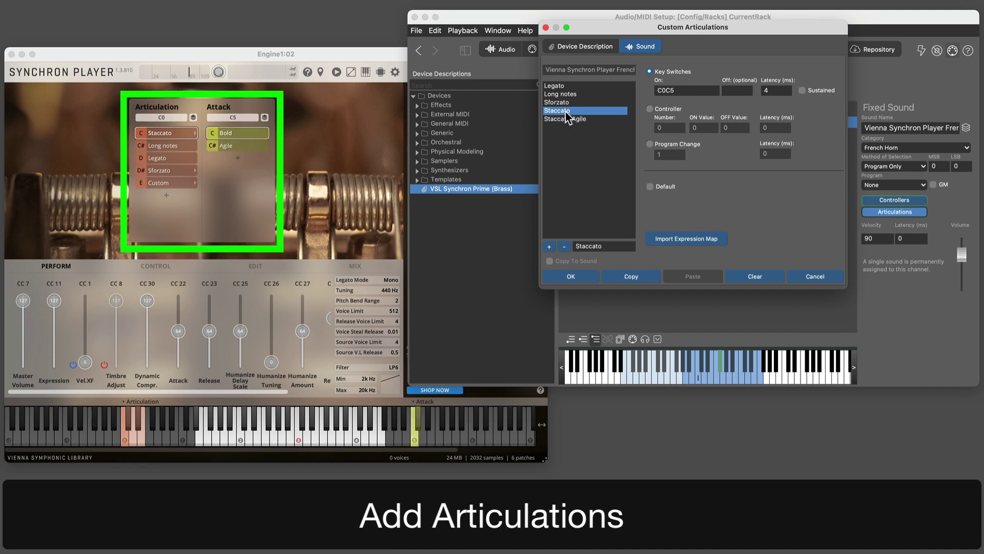
{"action": "left_click", "coordinate": [566, 118]}
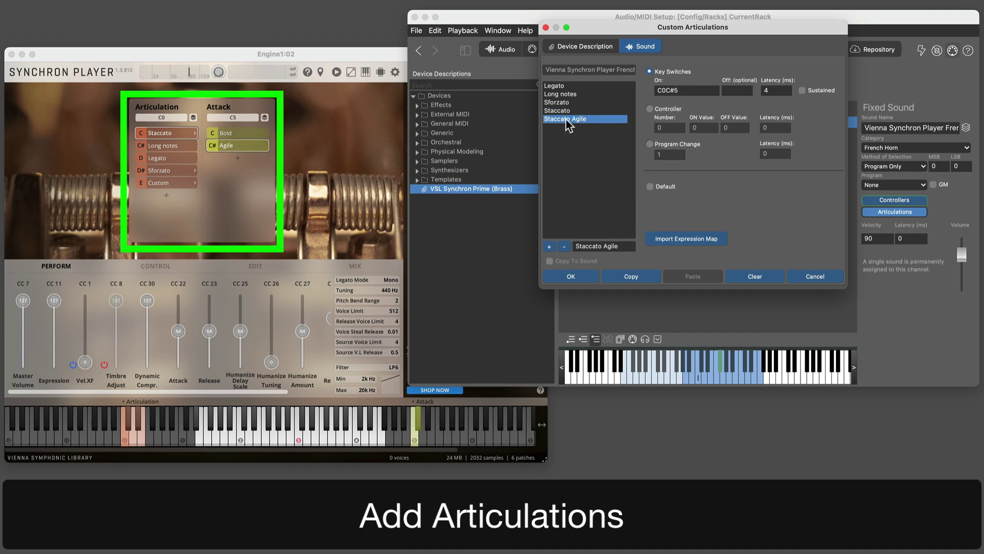
{"action": "left_click", "coordinate": [566, 113]}
{"action": "left_click", "coordinate": [568, 118]}
Import the Cubase expression map "VSL SY Prime - 13 Horns-6.expressionmap" and test the imported articulations
{"action": "left_click", "coordinate": [713, 239]}
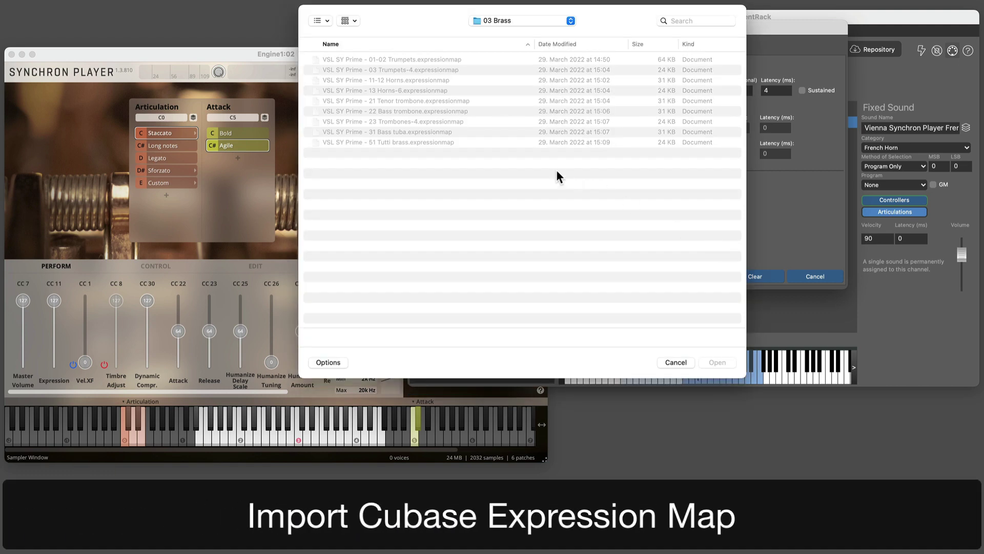
{"action": "left_click", "coordinate": [432, 91]}
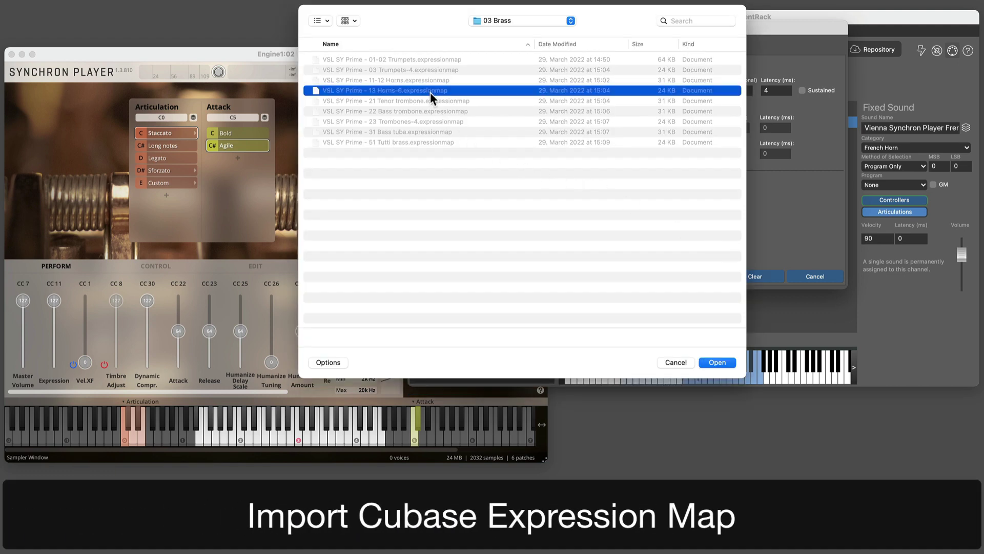
{"action": "left_click", "coordinate": [717, 362]}
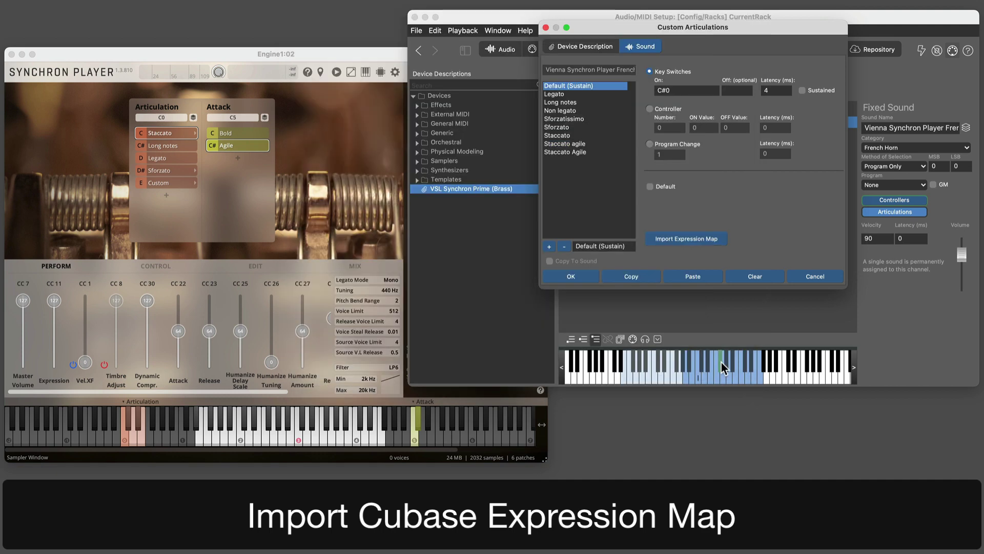
{"action": "left_click", "coordinate": [558, 103]}
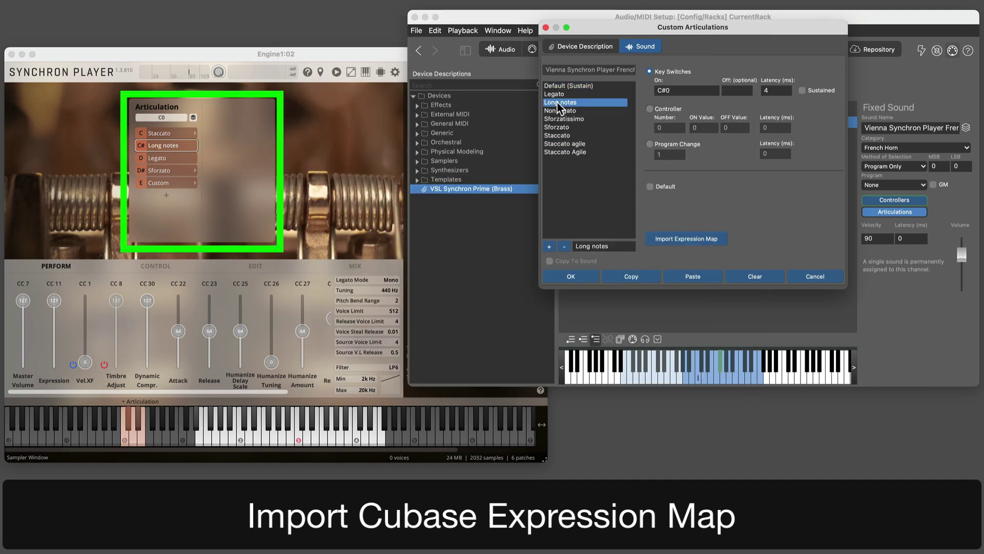
{"action": "left_click", "coordinate": [557, 111]}
{"action": "left_click", "coordinate": [556, 119]}
{"action": "left_click", "coordinate": [557, 127]}
{"action": "left_click", "coordinate": [560, 143]}
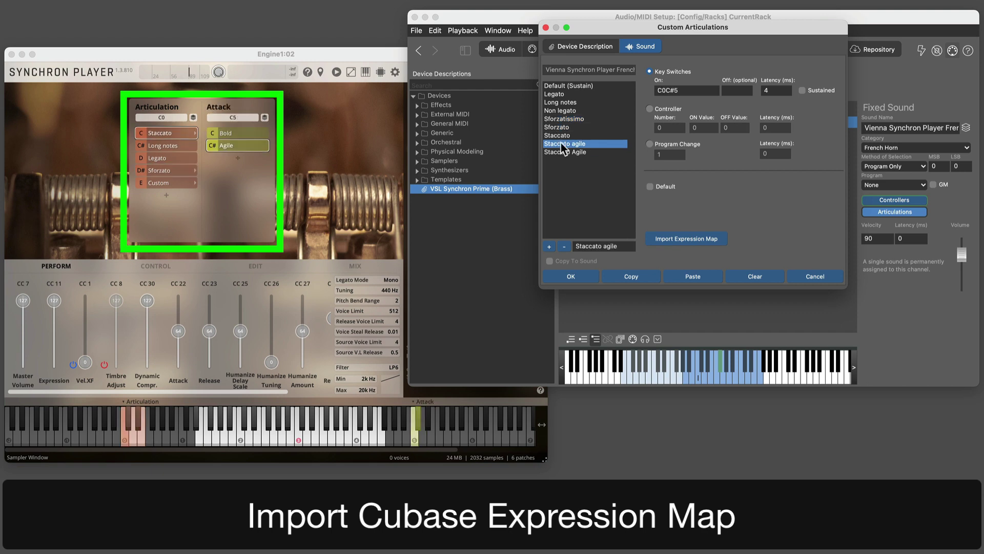
Delete the duplicate Staccato Agile articulation, keeping the imported one, and accept the custom articulations
{"action": "left_click", "coordinate": [564, 152]}
{"action": "left_click", "coordinate": [564, 247]}
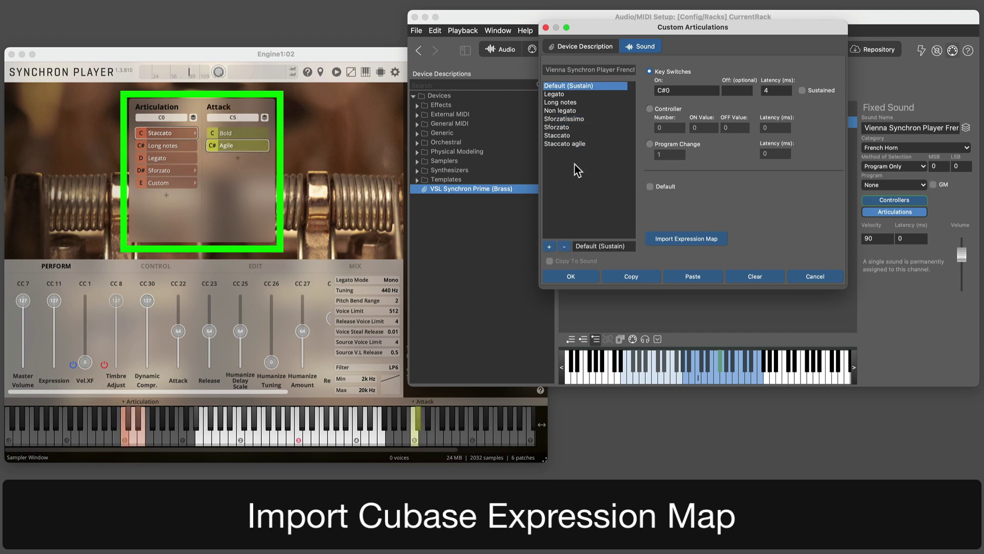
{"action": "left_click", "coordinate": [564, 135]}
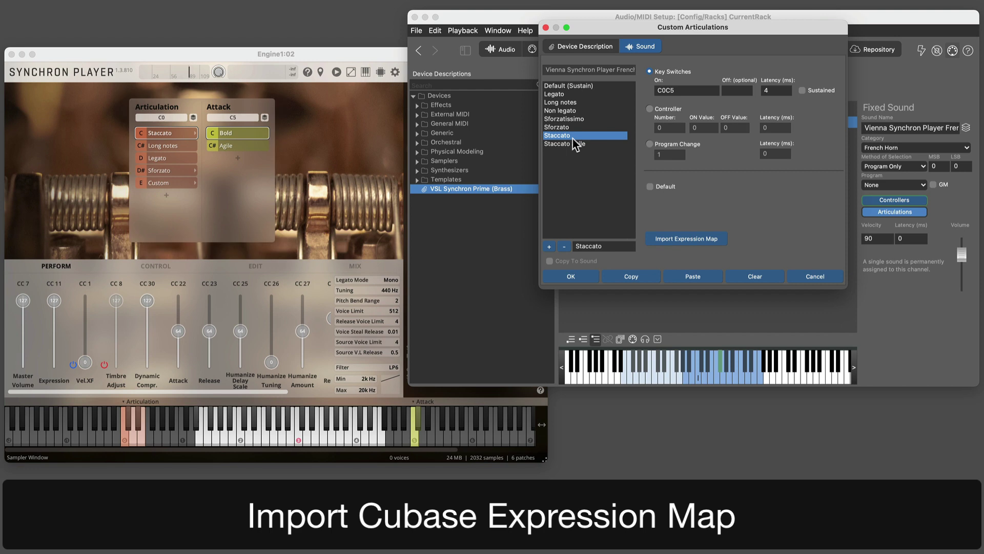
{"action": "left_click", "coordinate": [579, 278]}
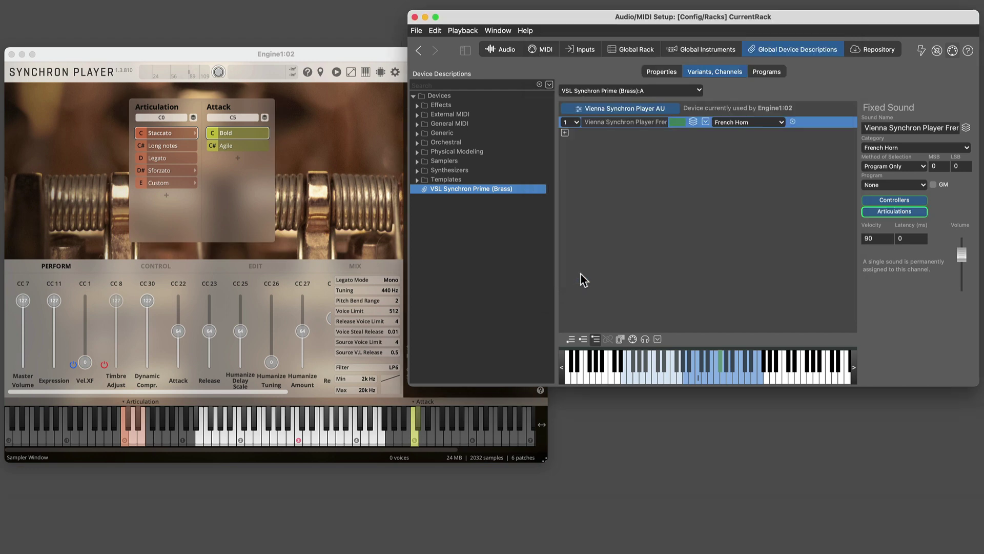
Compare the sound's own custom controllers with those defined in the device description
{"action": "left_click", "coordinate": [913, 202]}
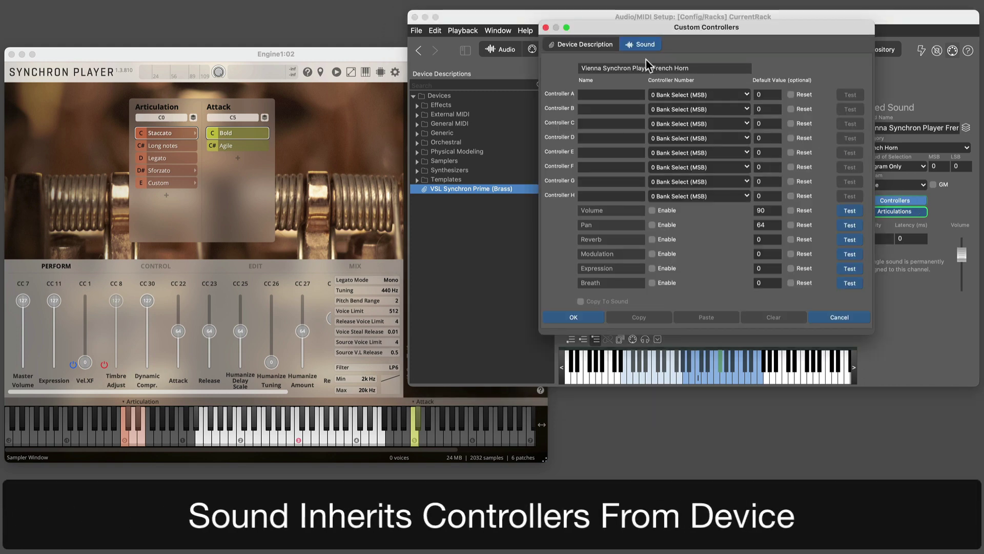
{"action": "left_click", "coordinate": [605, 45]}
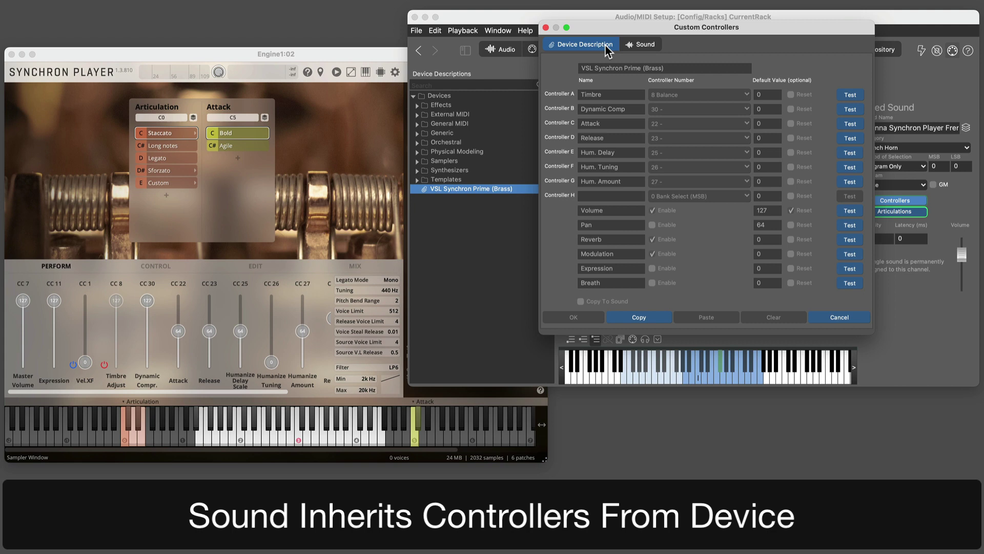
{"action": "left_click", "coordinate": [640, 44]}
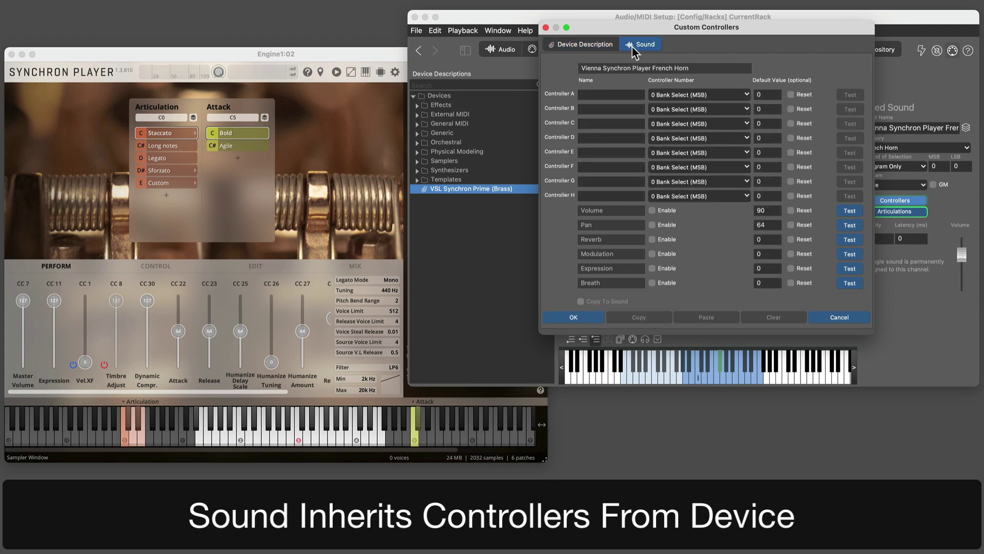
{"action": "left_click", "coordinate": [582, 316]}
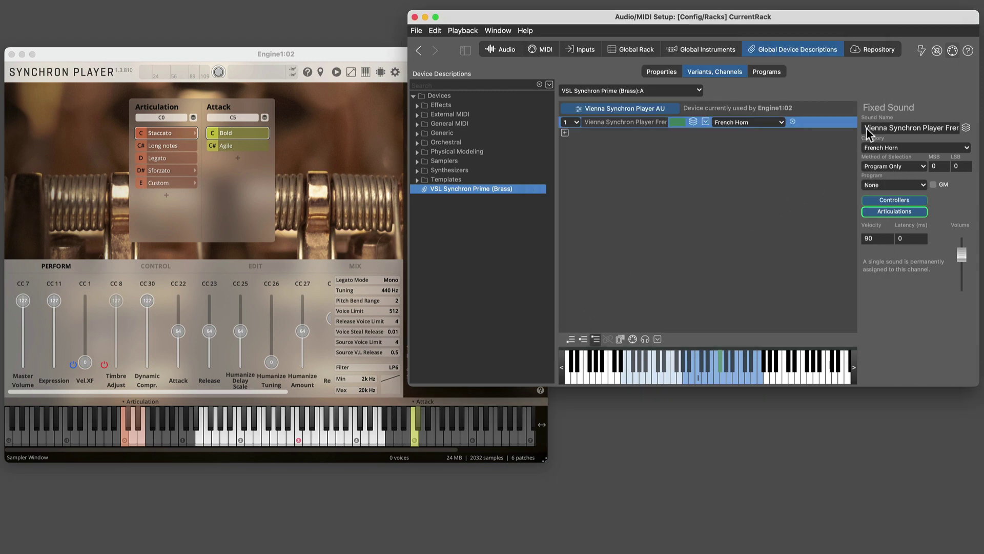
Rename the sound on channel 1 to "Prime Horns (6 Players)"
{"action": "left_click_drag", "start_coordinate": [866, 128], "coordinate": [957, 131]}
{"action": "key", "text": "BackSpace"}
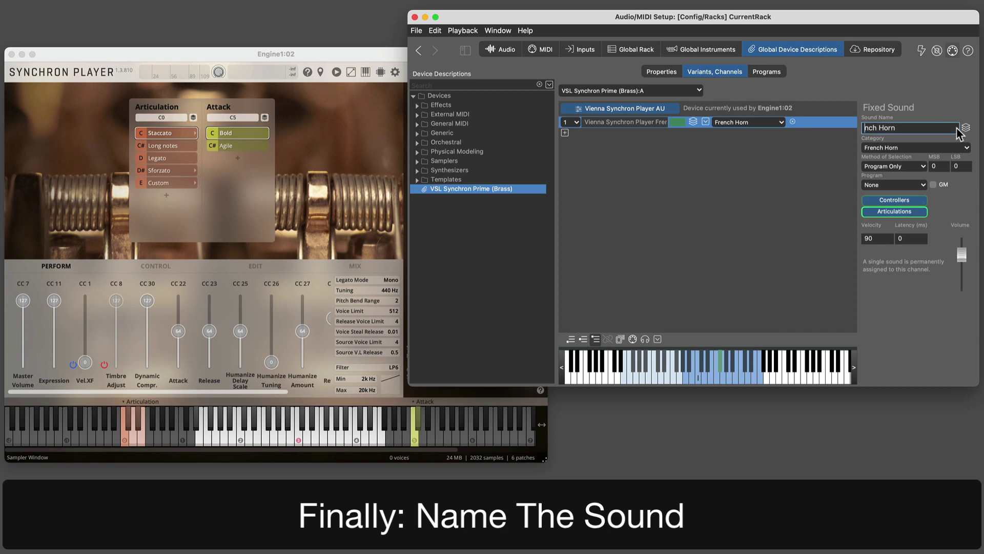
{"action": "key", "text": "BackSpace"}
{"action": "key", "text": "BackSpace"}
{"action": "key", "text": "BackSpace"}
{"action": "key", "text": "BackSpace"}
{"action": "key", "text": "BackSpace"}
{"action": "key", "text": "BackSpace"}
{"action": "key", "text": "BackSpace"}
{"action": "key", "text": "BackSpace"}
{"action": "type", "text": "Prime Horns (6 Play"}
{"action": "type", "text": ")"}
{"action": "key", "text": "Return"}
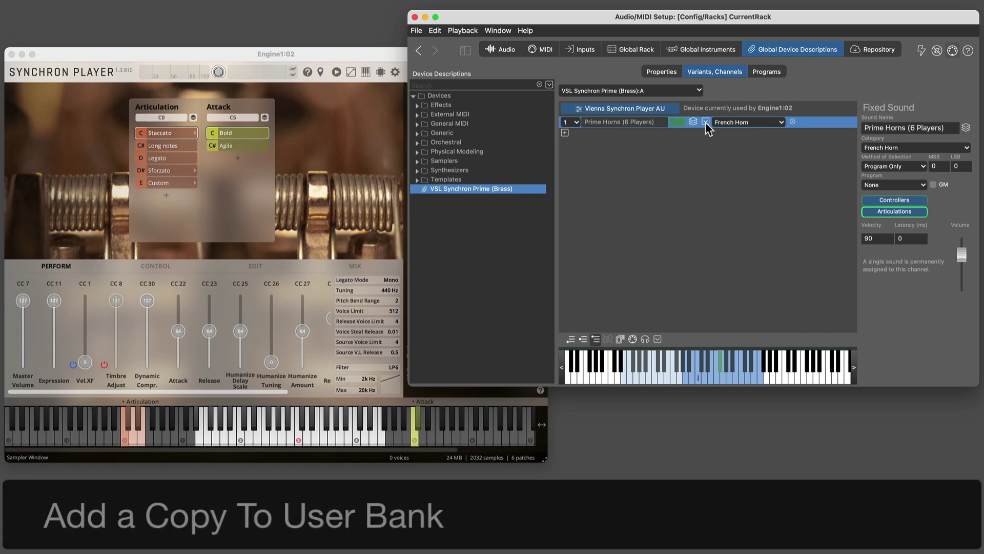
Copy the Prime Horns (6 Players) sound to the user bank and inspect the copy in User Additions
{"action": "left_click", "coordinate": [706, 122]}
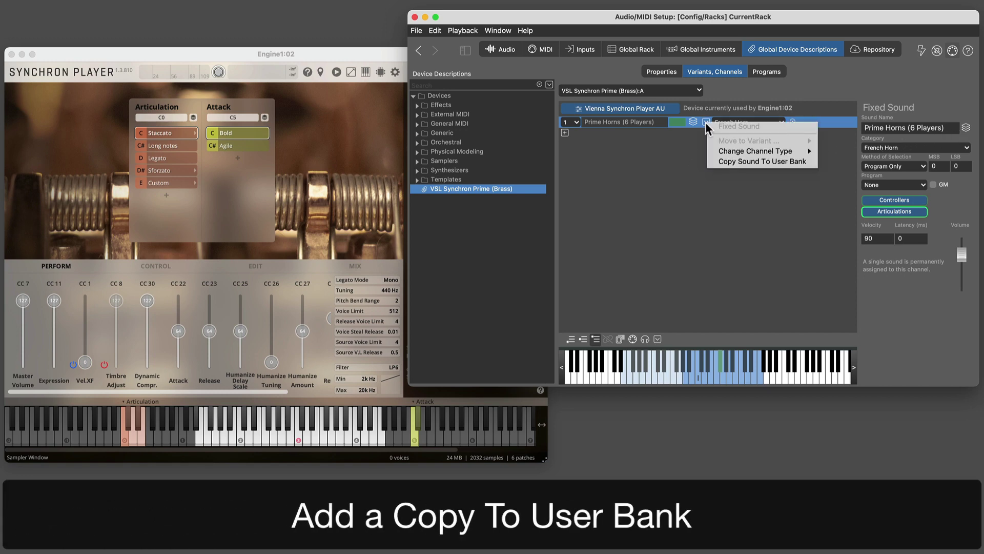
{"action": "left_click", "coordinate": [716, 162]}
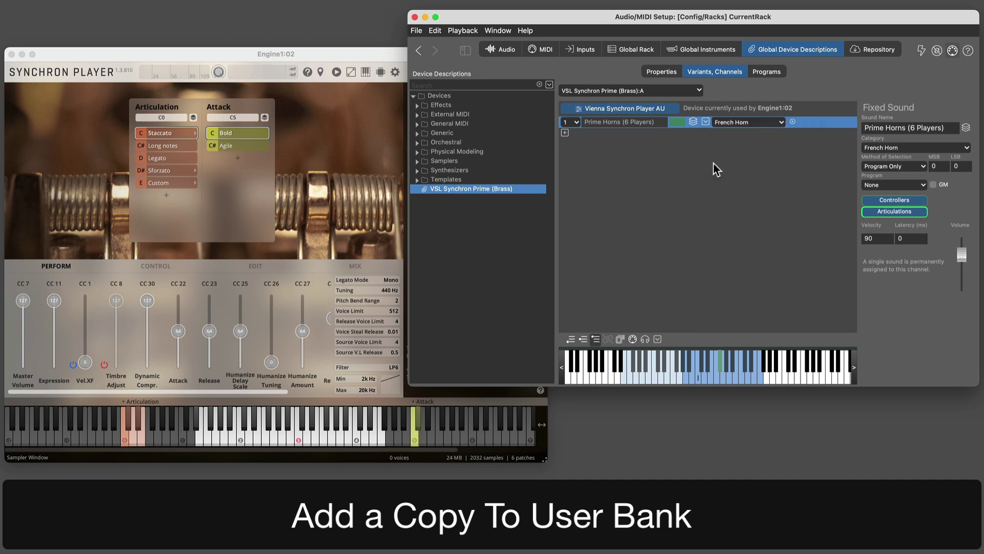
{"action": "left_click", "coordinate": [769, 72]}
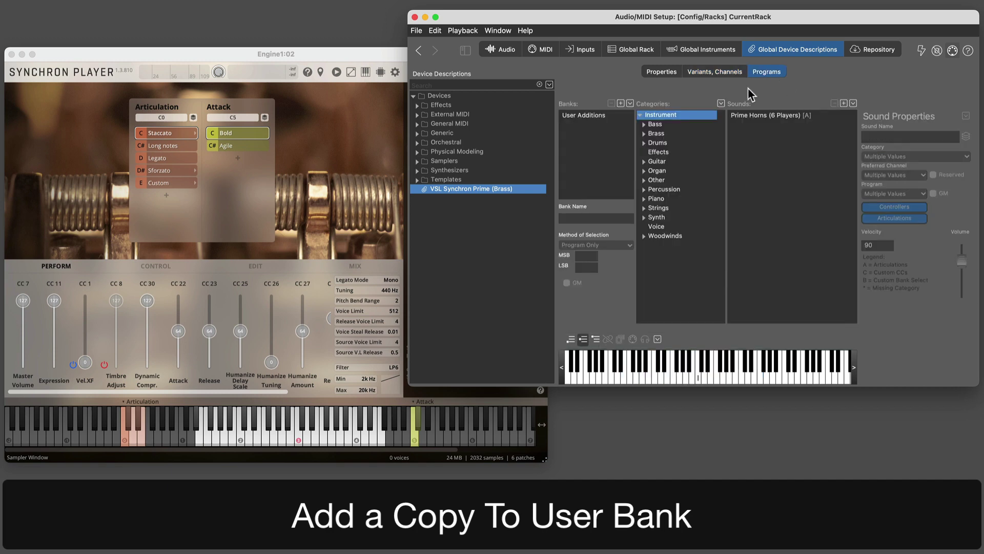
{"action": "left_click", "coordinate": [616, 115]}
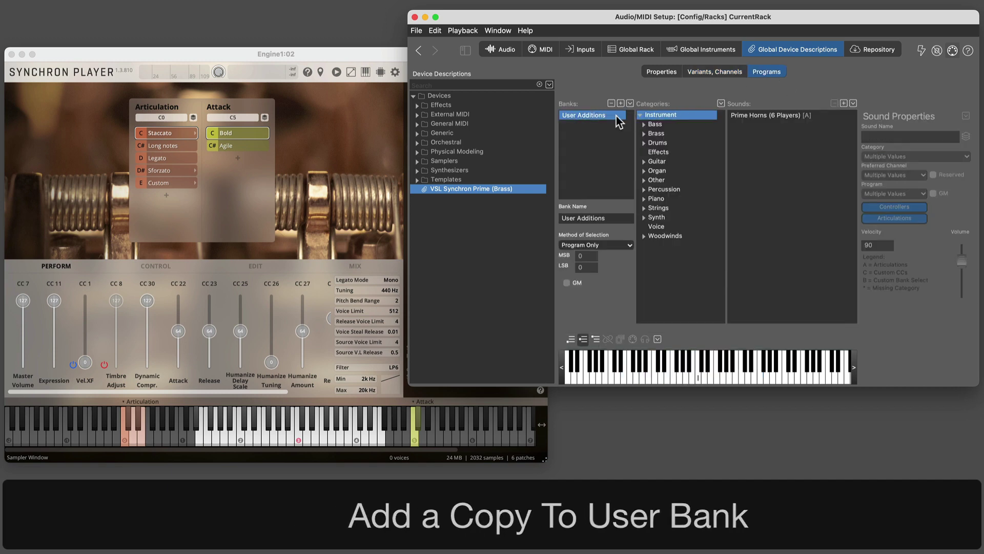
{"action": "left_click", "coordinate": [769, 117]}
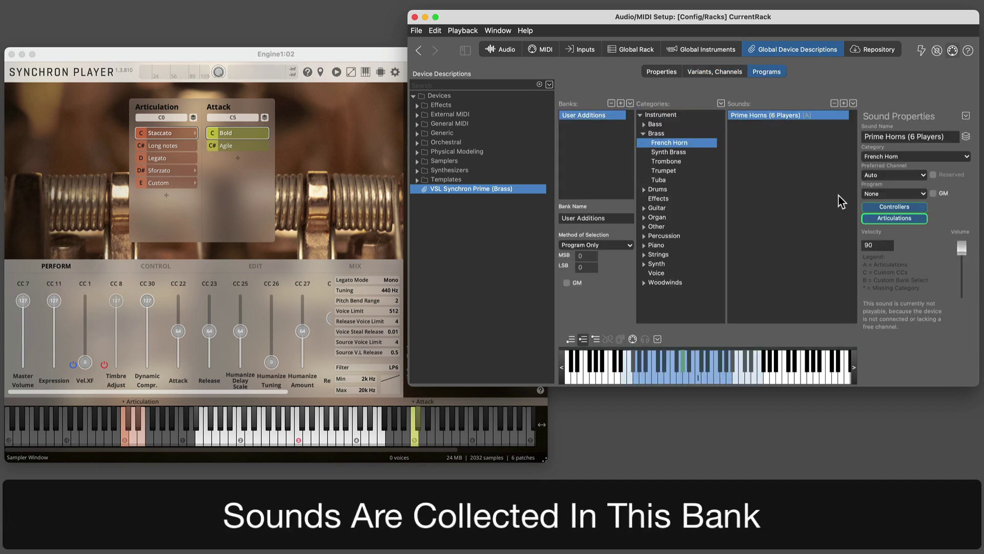
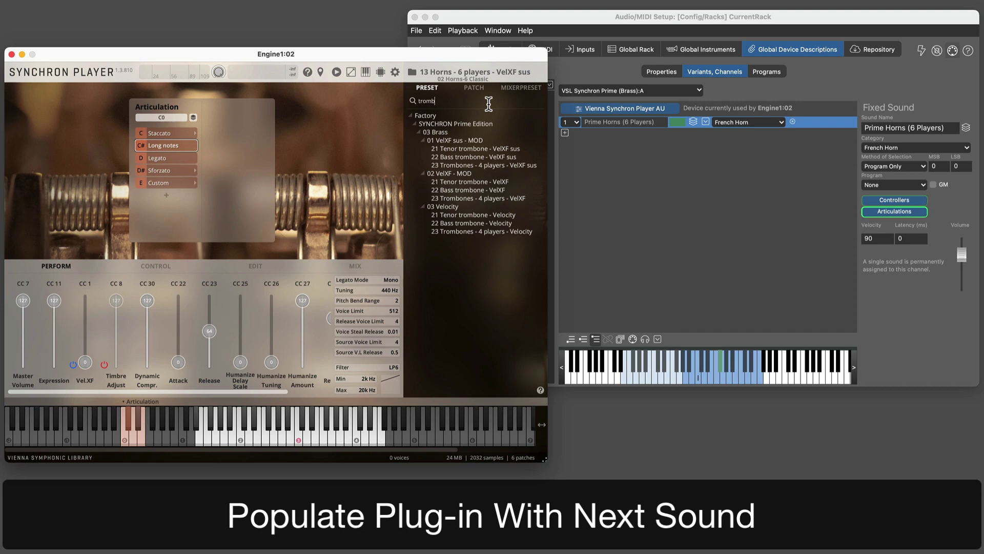
Load the preset "23 Trombones - 4 players - VelXF sus" into the Synchron Player
{"action": "double_click", "coordinate": [481, 166]}
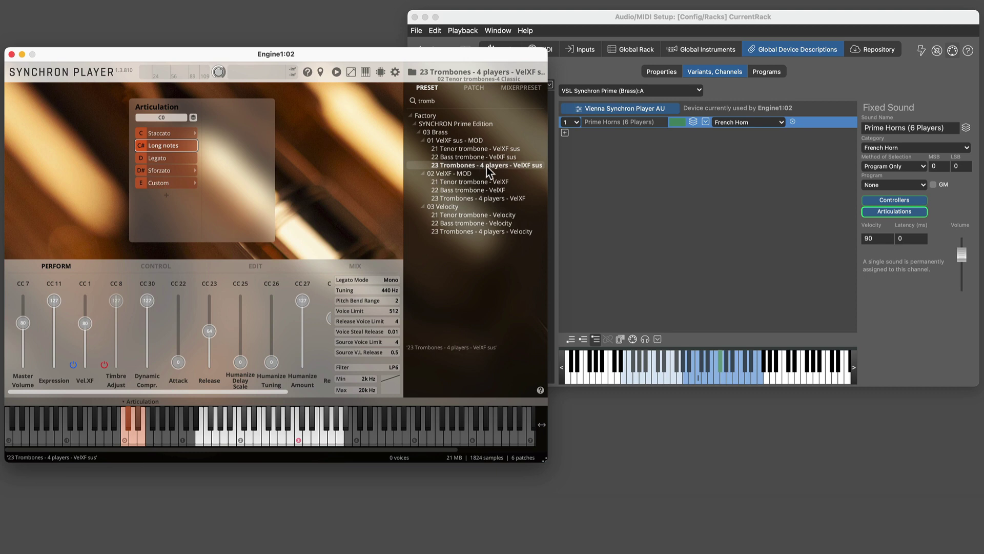
Switch to Synfire's Audio/MIDI Setup and change the category of the sound on channel 1 to Trombone
{"action": "left_click", "coordinate": [647, 169]}
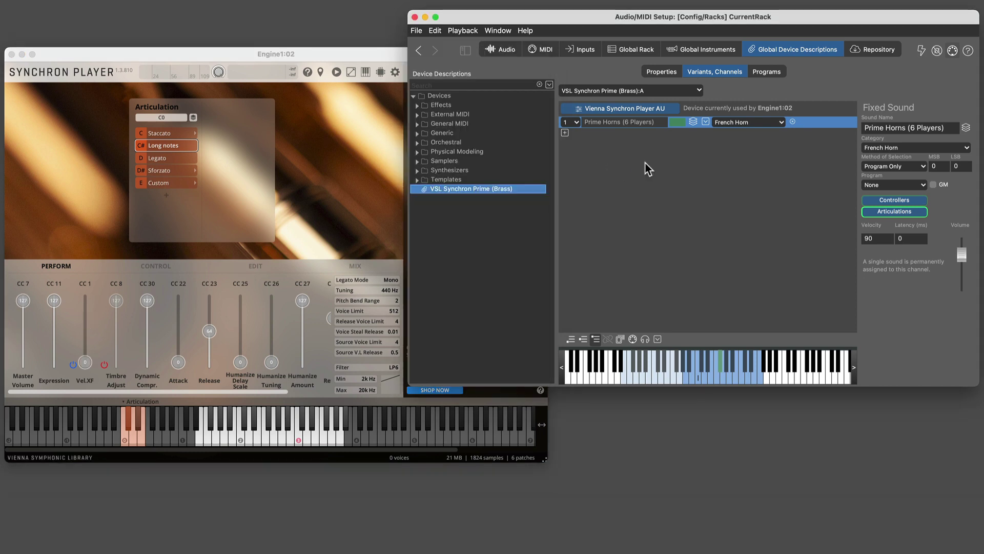
{"action": "left_click", "coordinate": [748, 123]}
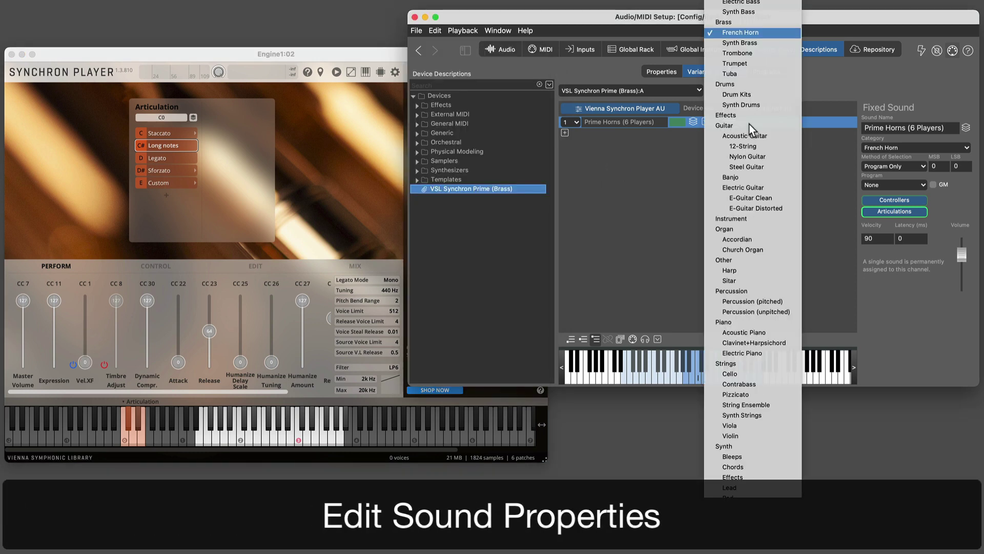
{"action": "left_click", "coordinate": [773, 53]}
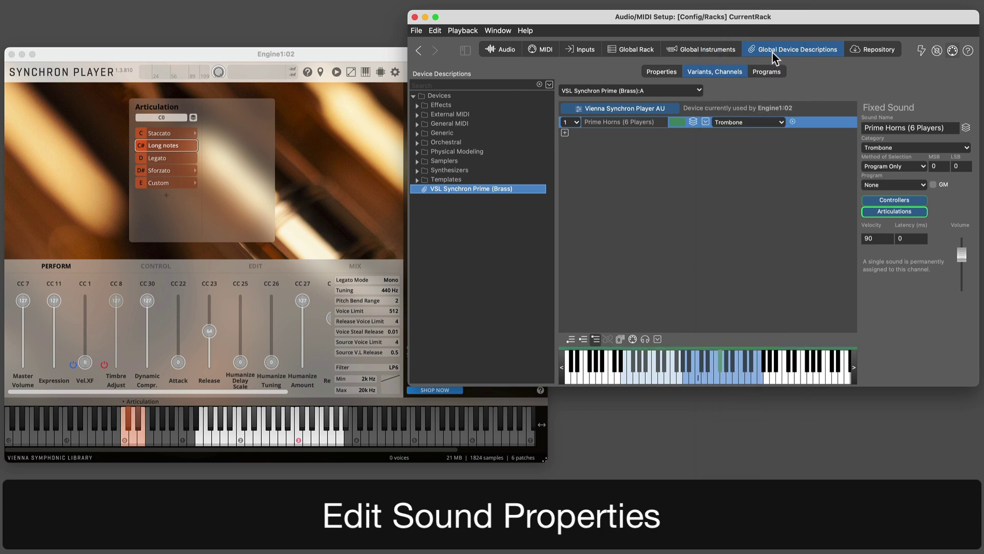
Align the bottom note of the sound's low playing range with the lowest playable trombone key
{"action": "left_click", "coordinate": [570, 341]}
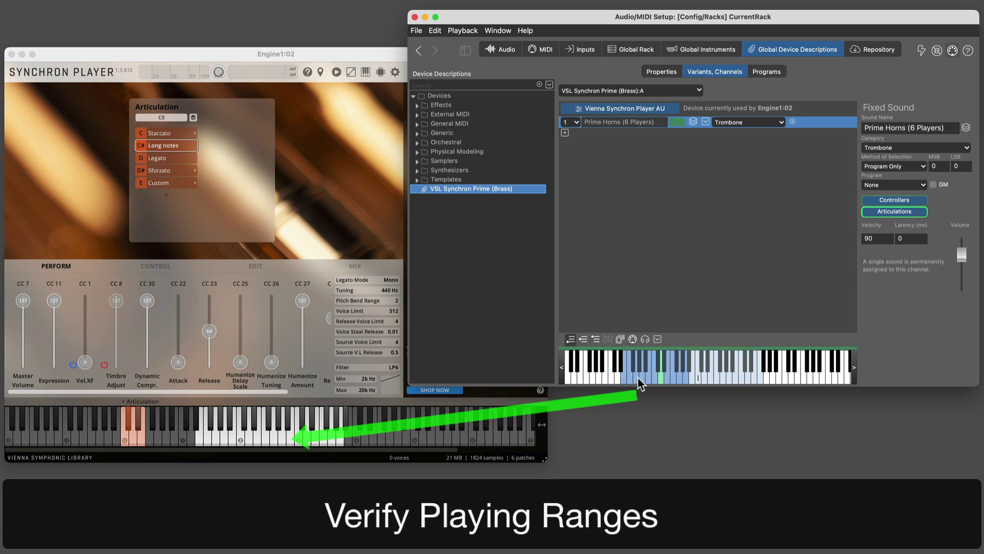
{"action": "left_click", "coordinate": [638, 377]}
{"action": "left_click", "coordinate": [623, 379]}
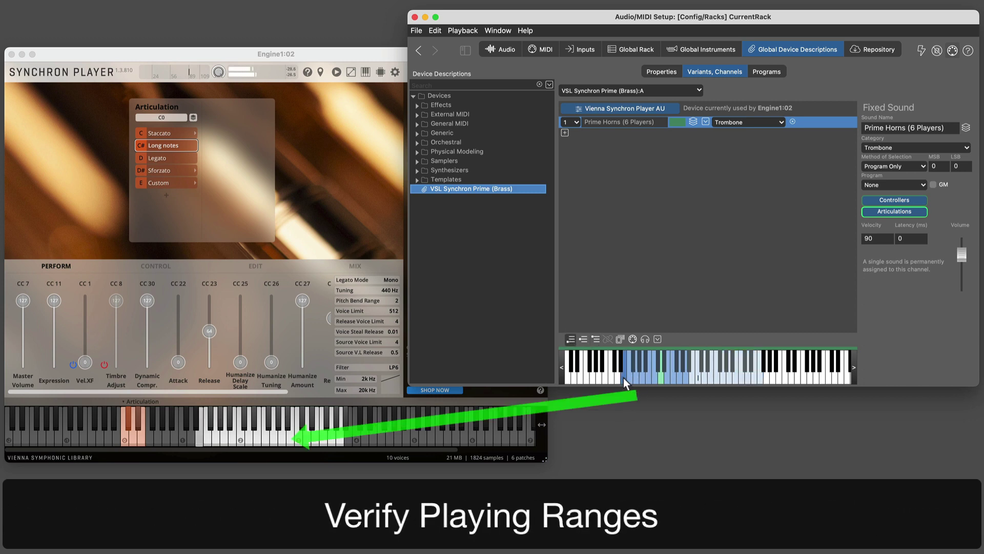
Lower both ends of the sound's high playing range to fit the trombones and audition the result
{"action": "left_click", "coordinate": [596, 339]}
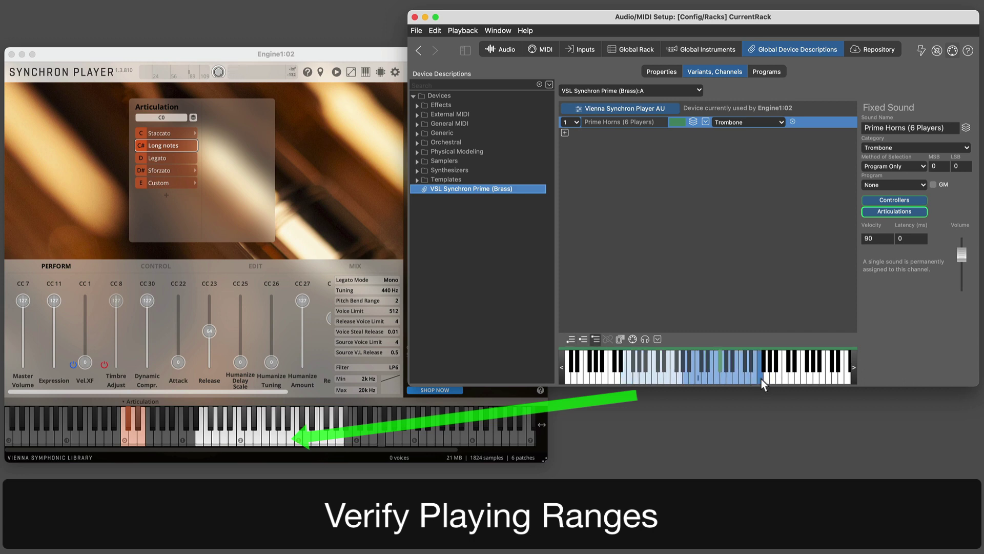
{"action": "left_click_drag", "start_coordinate": [760, 379], "coordinate": [733, 371]}
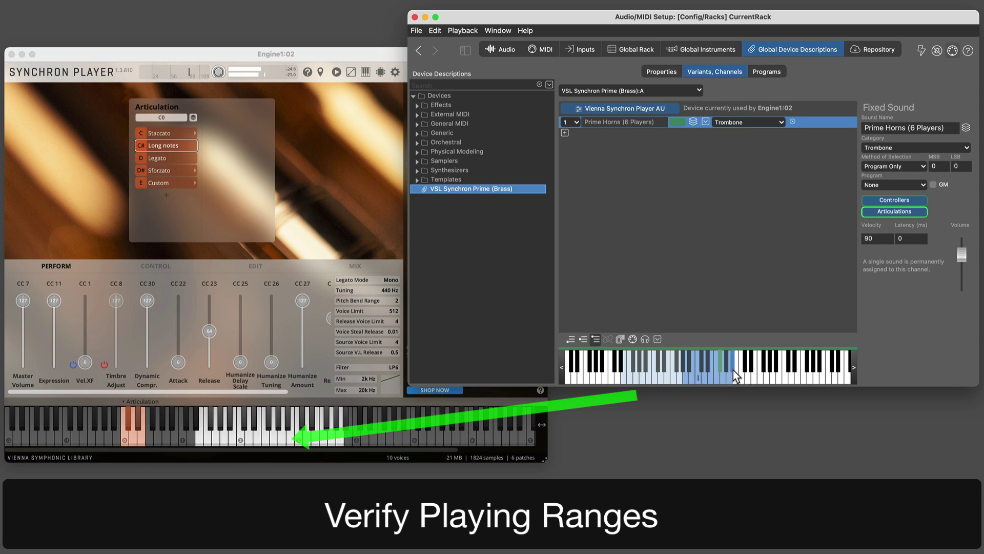
{"action": "left_click", "coordinate": [707, 373]}
{"action": "left_click_drag", "start_coordinate": [700, 375], "coordinate": [668, 382]}
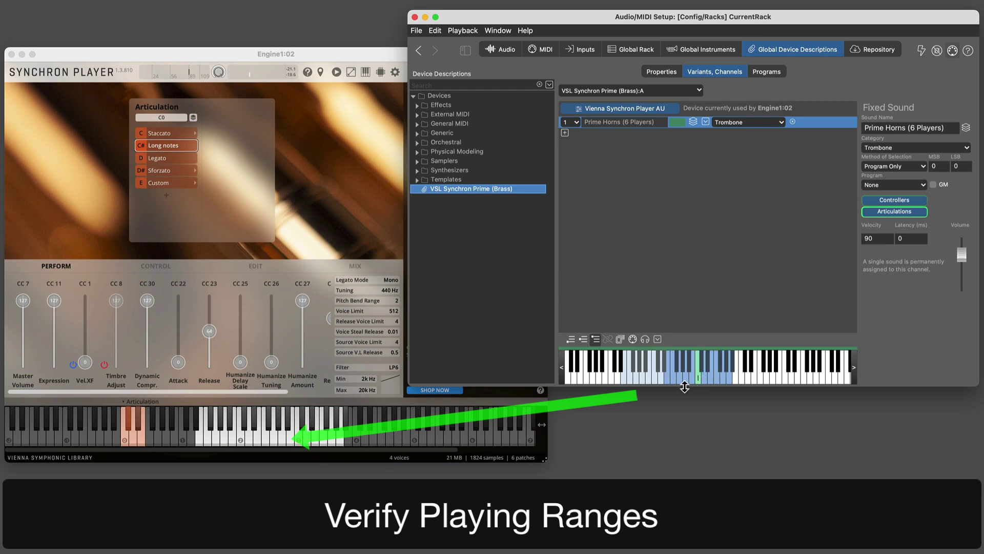
{"action": "left_click", "coordinate": [645, 339]}
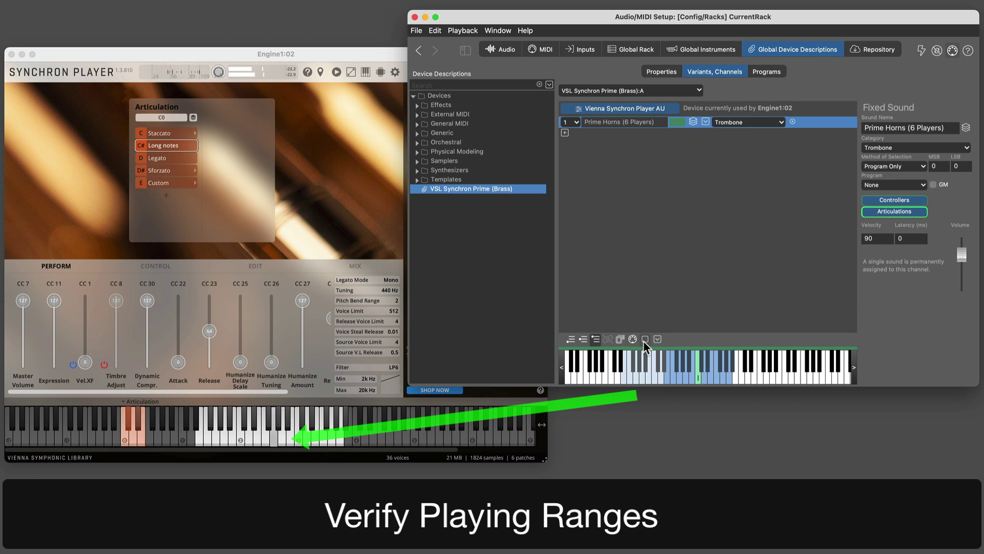
{"action": "left_click", "coordinate": [644, 340]}
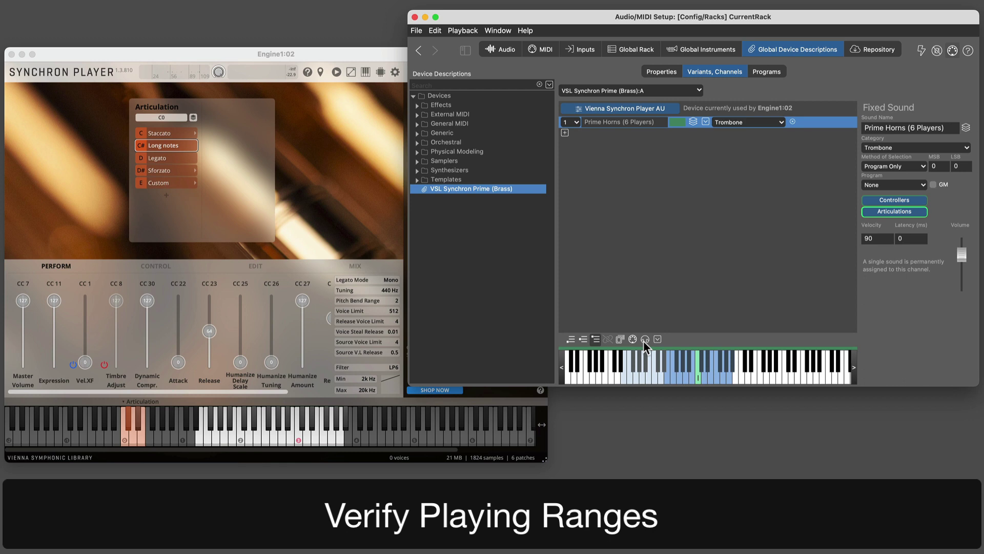
Clear the horn articulations from the sound's custom articulations
{"action": "left_click", "coordinate": [883, 212]}
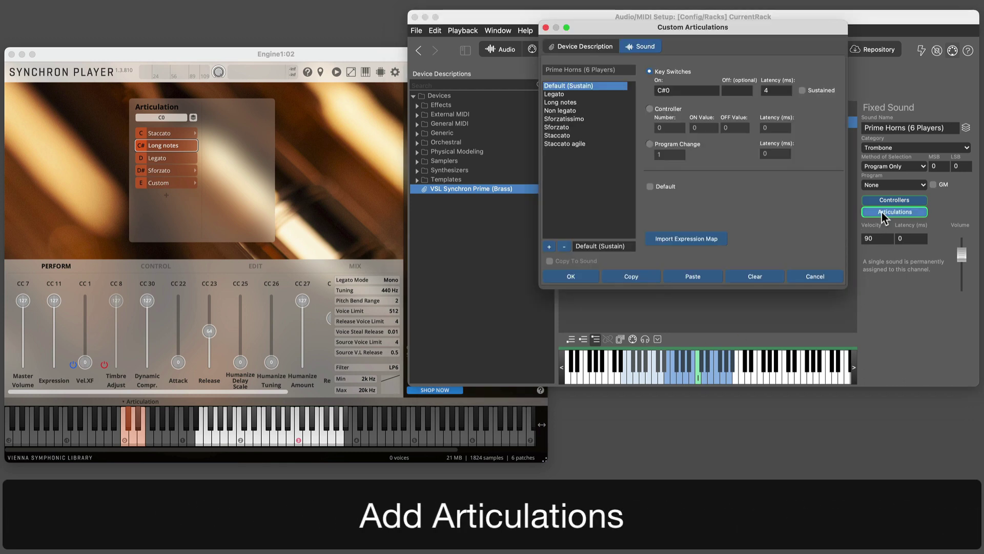
{"action": "left_click", "coordinate": [761, 280]}
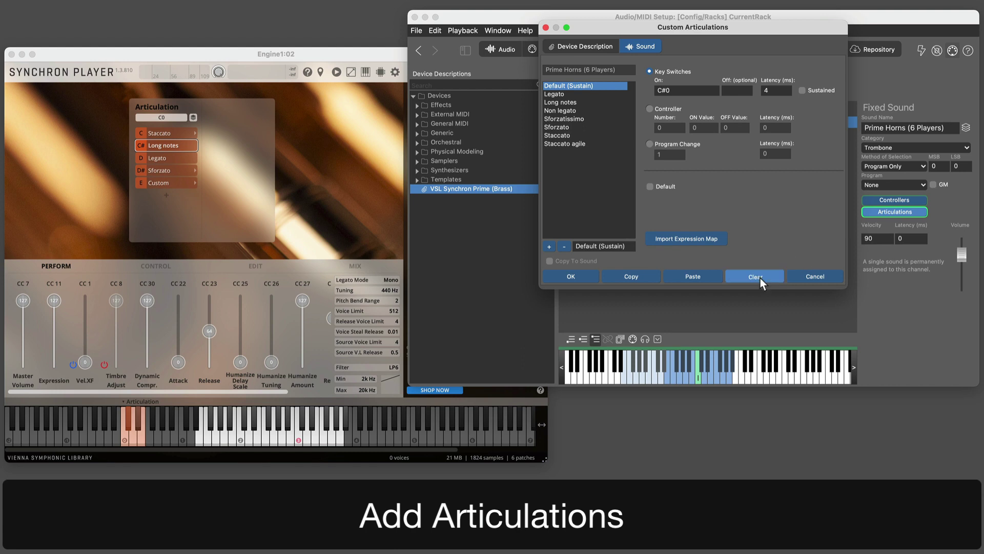
{"action": "left_click", "coordinate": [503, 246]}
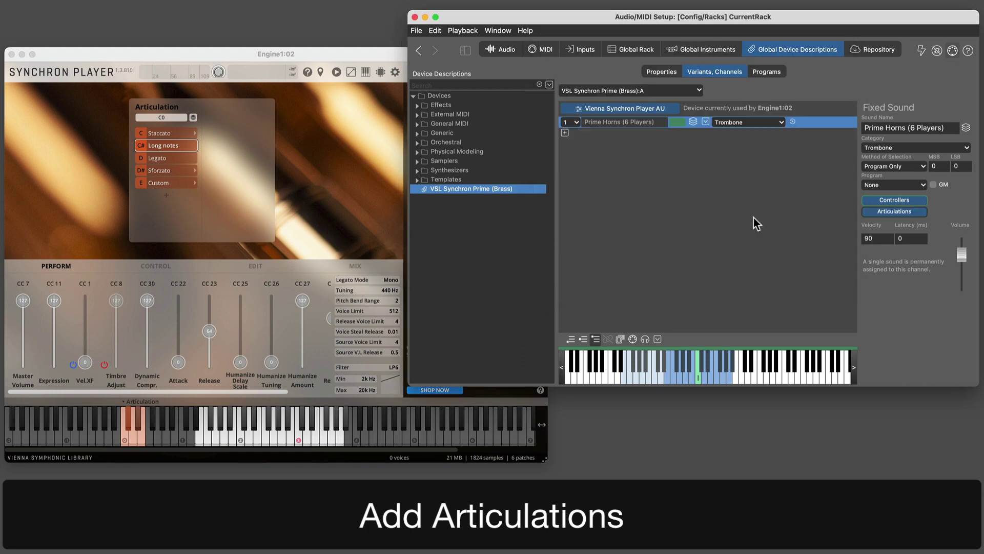
Import the expression map "VSL SY Prime - 23 Trombones-4.expressionmap" as the sound's custom articulations
{"action": "left_click", "coordinate": [911, 210]}
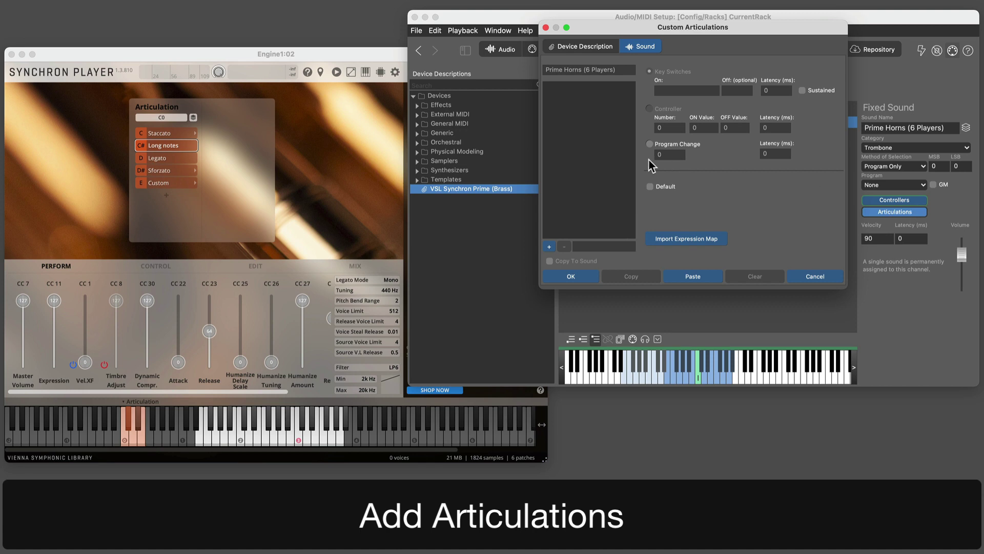
{"action": "left_click", "coordinate": [683, 239]}
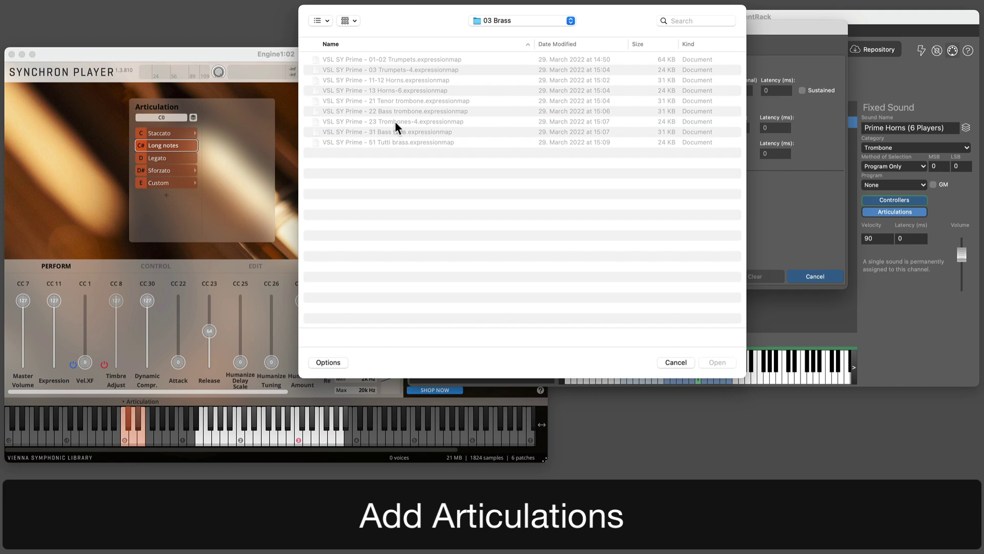
{"action": "double_click", "coordinate": [395, 121]}
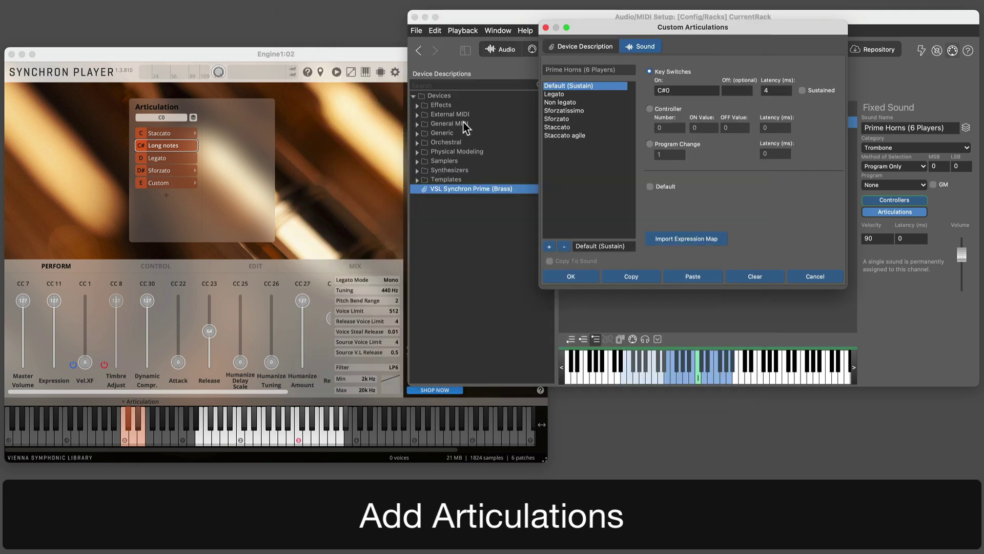
{"action": "left_click", "coordinate": [580, 276]}
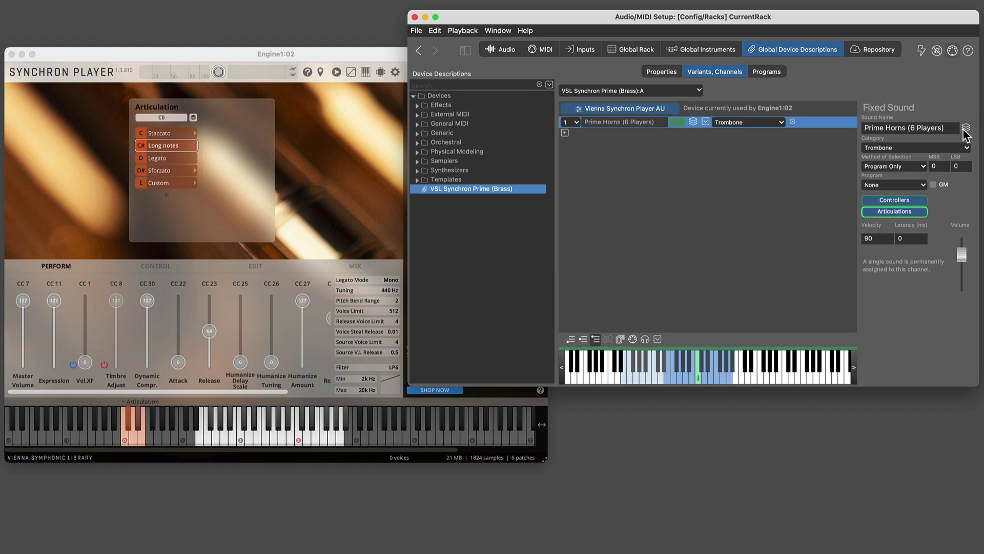
Rename the sound on channel 1 to "Prime Trombones (4 Players)"
{"action": "left_click", "coordinate": [953, 130]}
{"action": "double_click", "coordinate": [930, 127]}
{"action": "triple_click", "coordinate": [888, 129]}
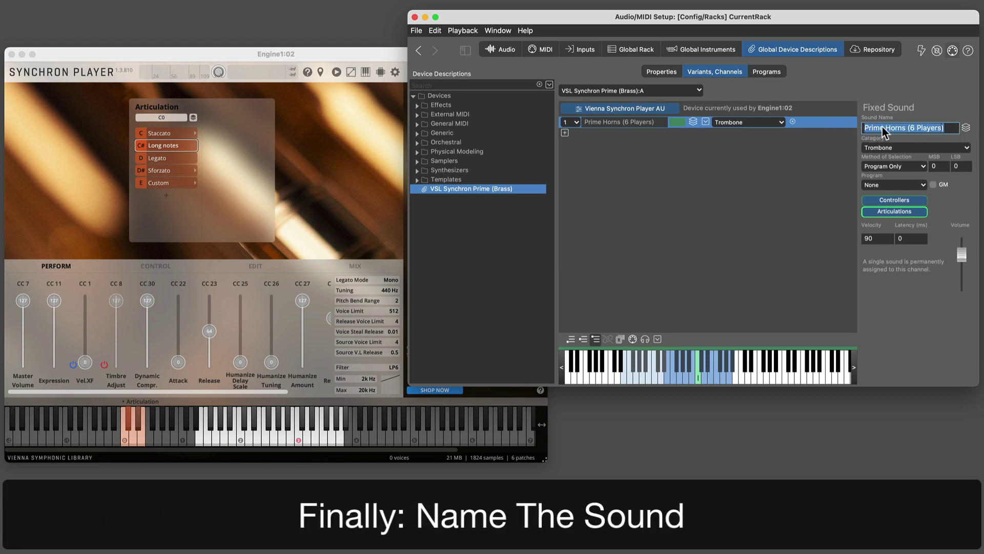
{"action": "type", "text": "Prim"}
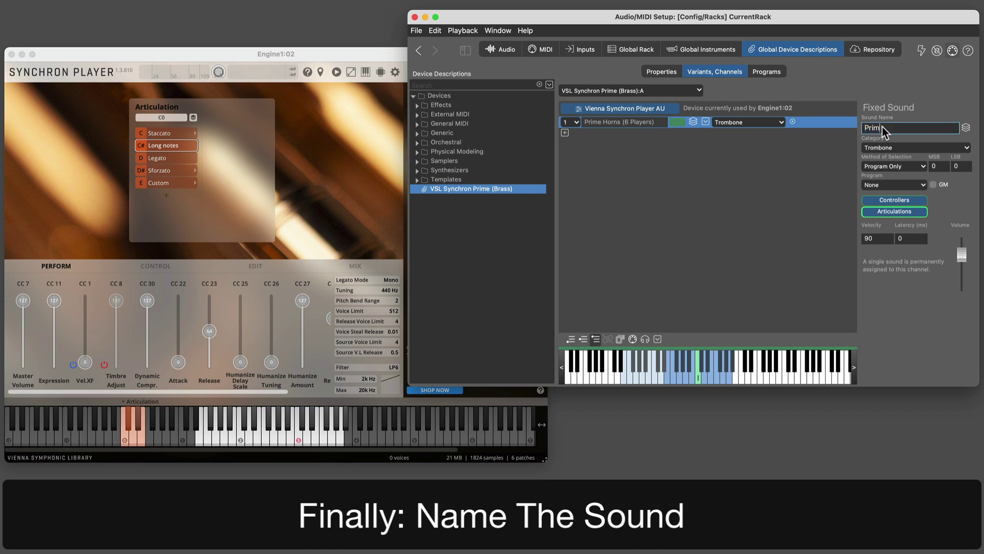
{"action": "type", "text": "e Trombones (4 Players)"}
{"action": "key", "text": "Return"}
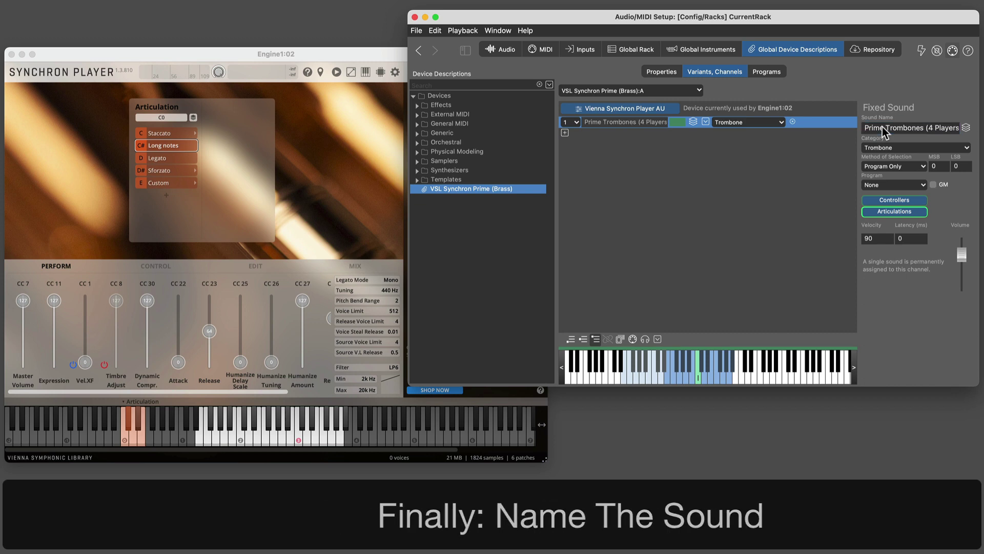
Copy the Prime Trombones (4 Players) sound to the user bank and compare it with Prime Horns in User Additions
{"action": "left_click", "coordinate": [706, 123]}
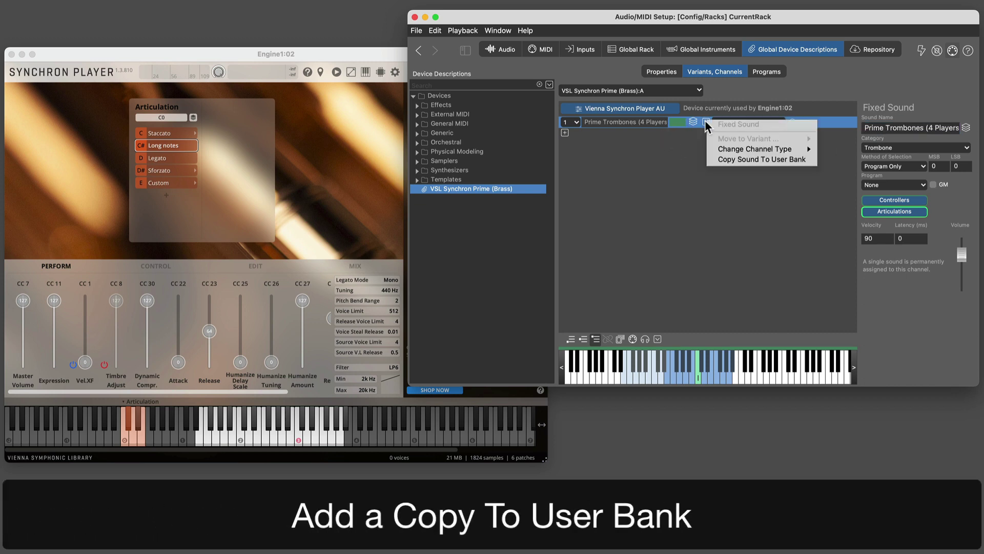
{"action": "left_click", "coordinate": [712, 160]}
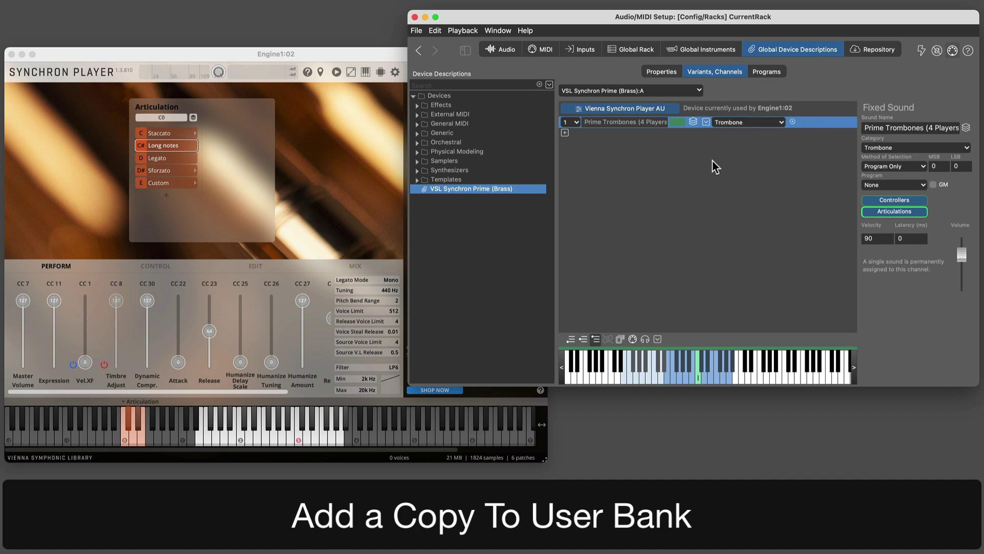
{"action": "left_click", "coordinate": [773, 72]}
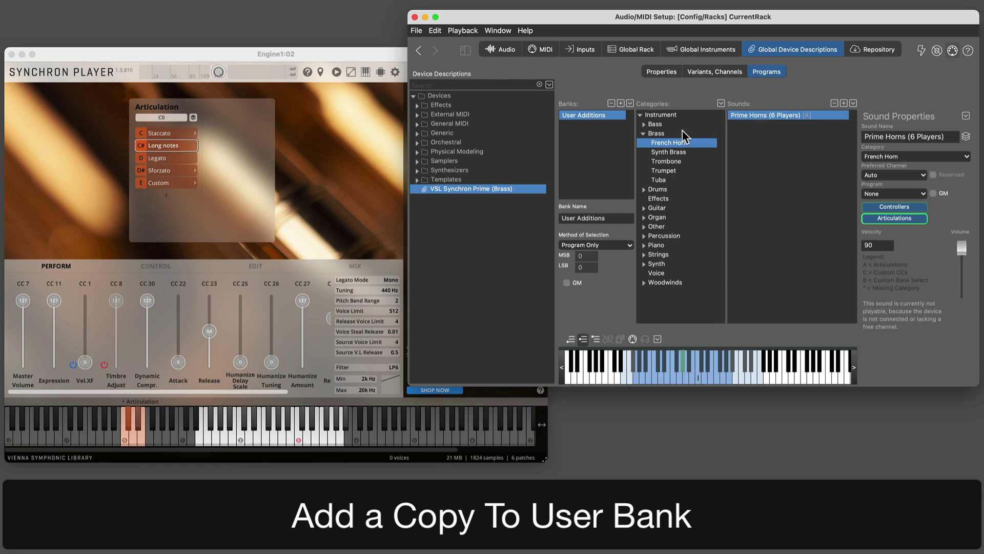
{"action": "left_click", "coordinate": [674, 138]}
{"action": "left_click", "coordinate": [769, 125]}
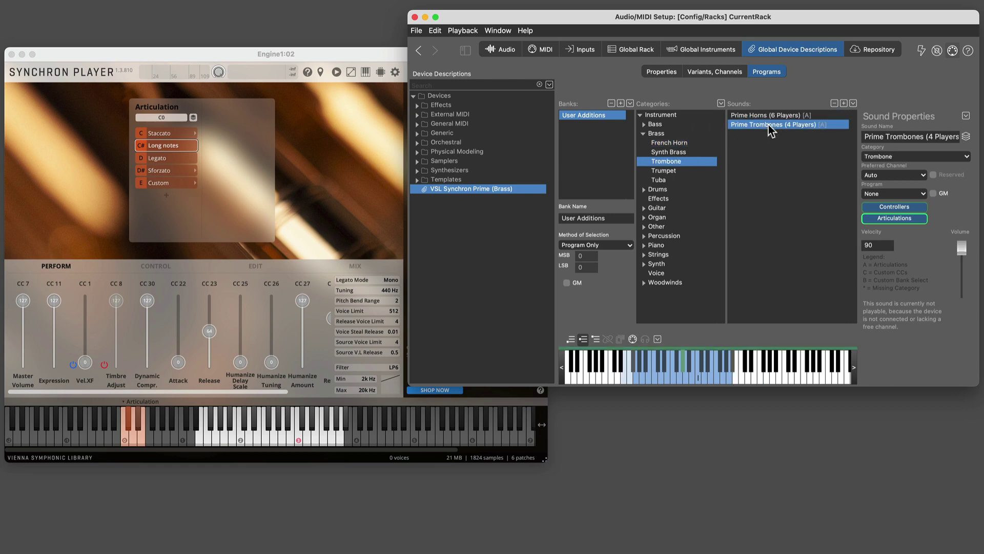
{"action": "left_click", "coordinate": [769, 117]}
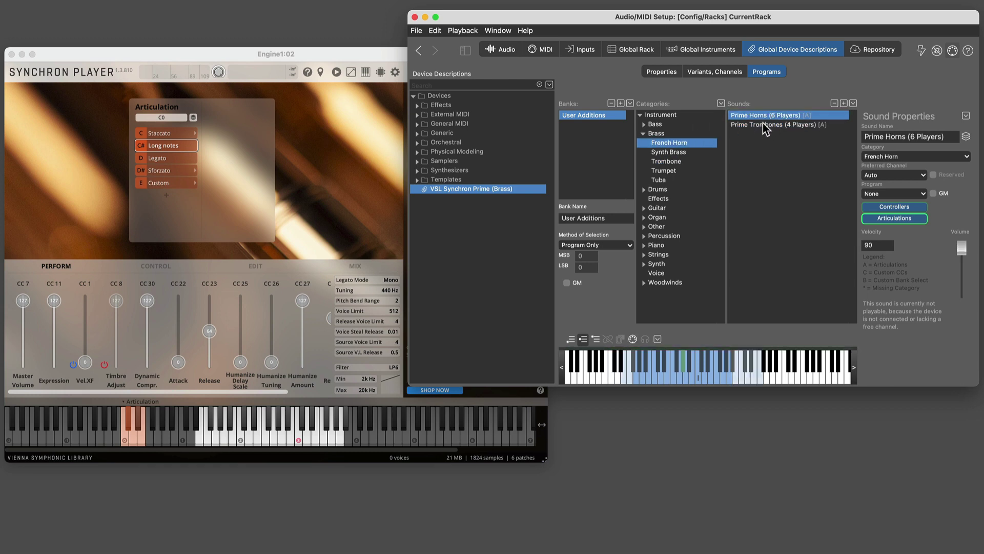
{"action": "left_click", "coordinate": [763, 127]}
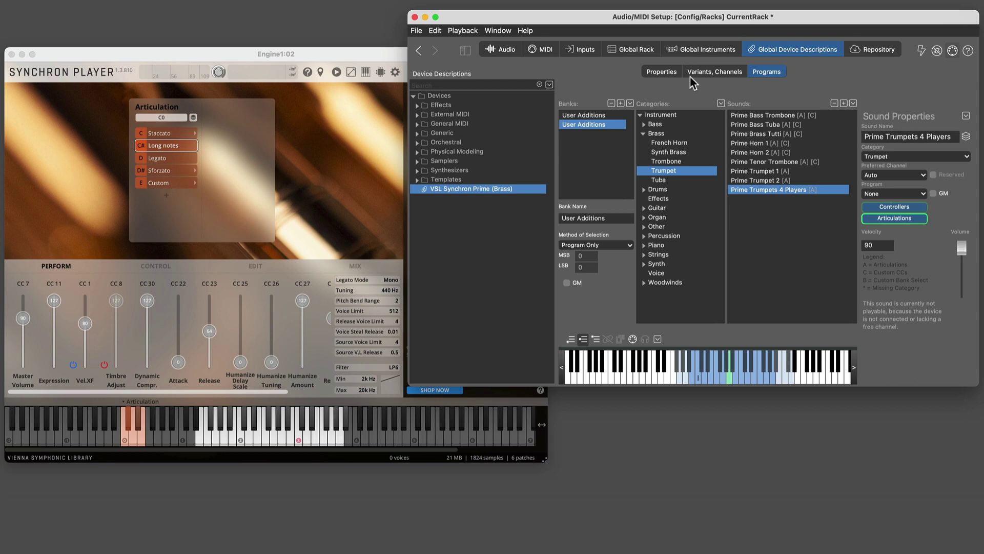
Mark the VSL Synchron Prime (Brass) device description as a template, save it and move it into the Templates folder
{"action": "left_click", "coordinate": [663, 72]}
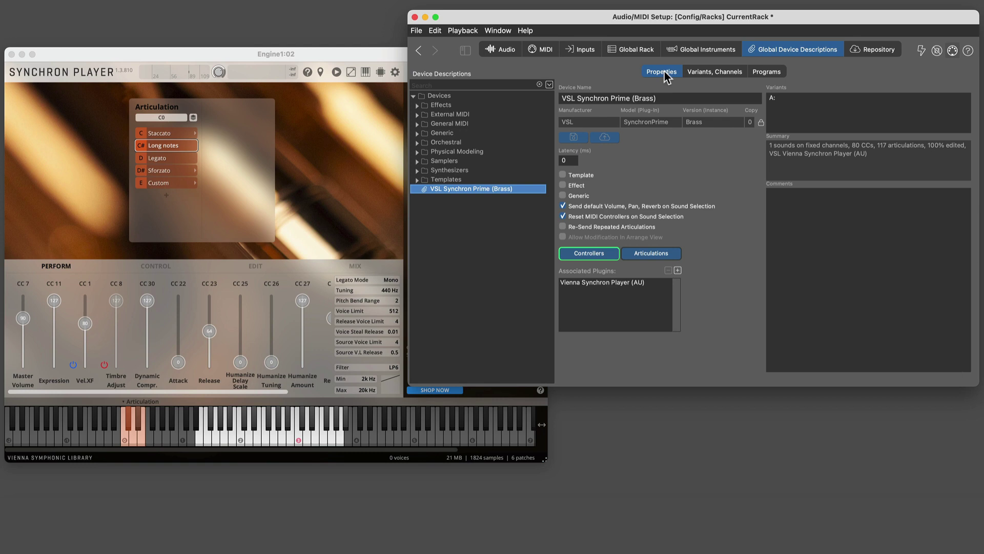
{"action": "left_click", "coordinate": [573, 177]}
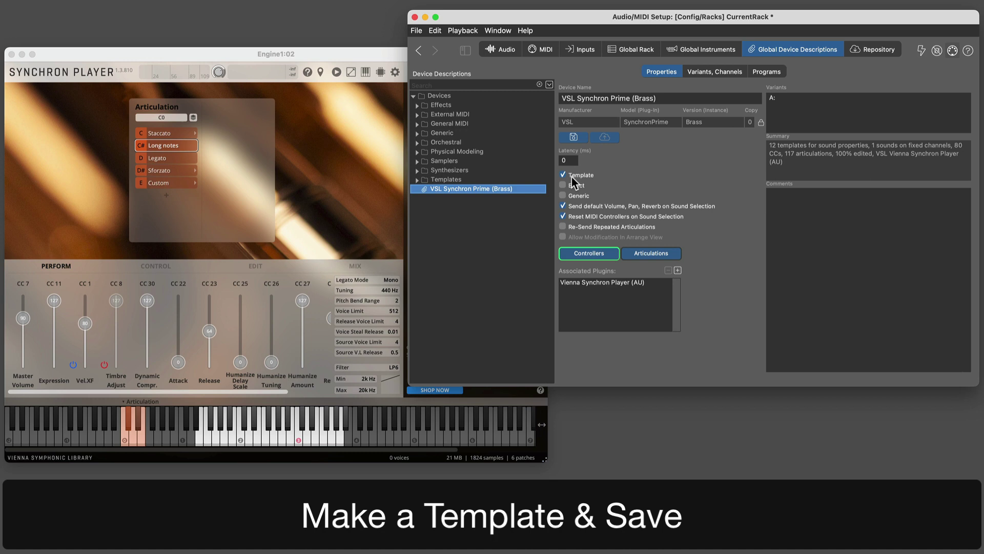
{"action": "left_click", "coordinate": [575, 139]}
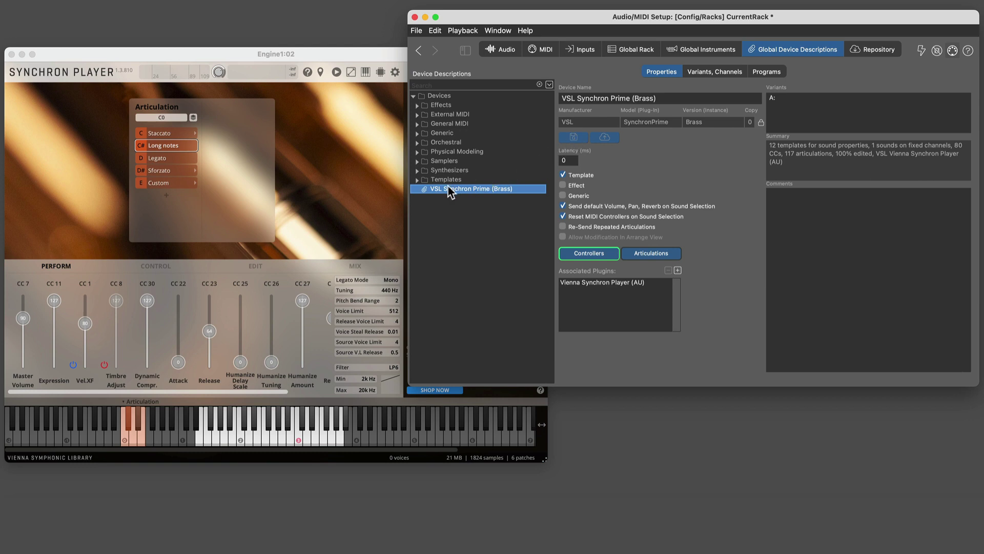
{"action": "left_click_drag", "start_coordinate": [442, 191], "coordinate": [465, 180]}
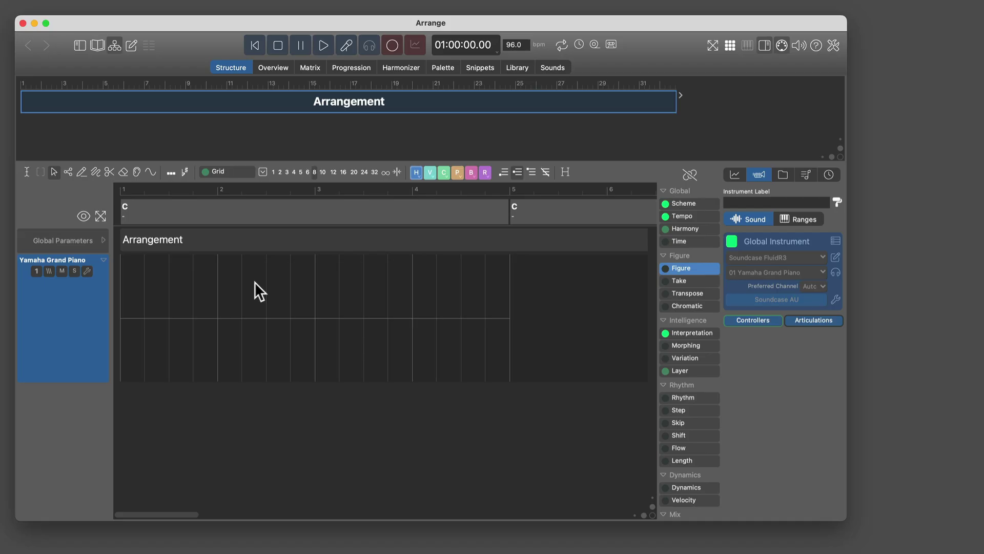
Load Vienna Synchron Player (AU) onto the Yamaha Grand Piano instrument with a new fixed-channels (sampler) device description
{"action": "left_click", "coordinate": [80, 47]}
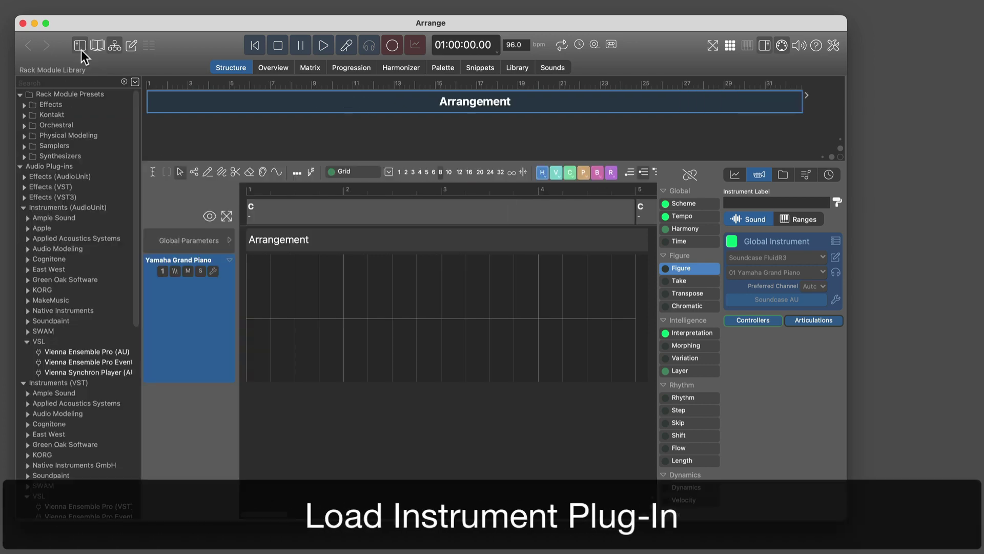
{"action": "left_click", "coordinate": [70, 82]}
{"action": "type", "text": "synch"}
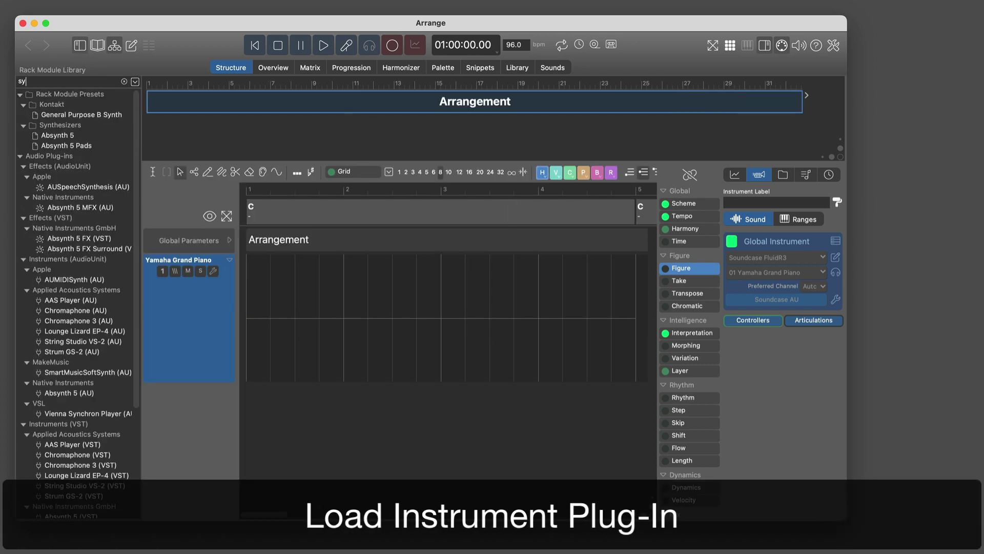
{"action": "left_click", "coordinate": [111, 125]}
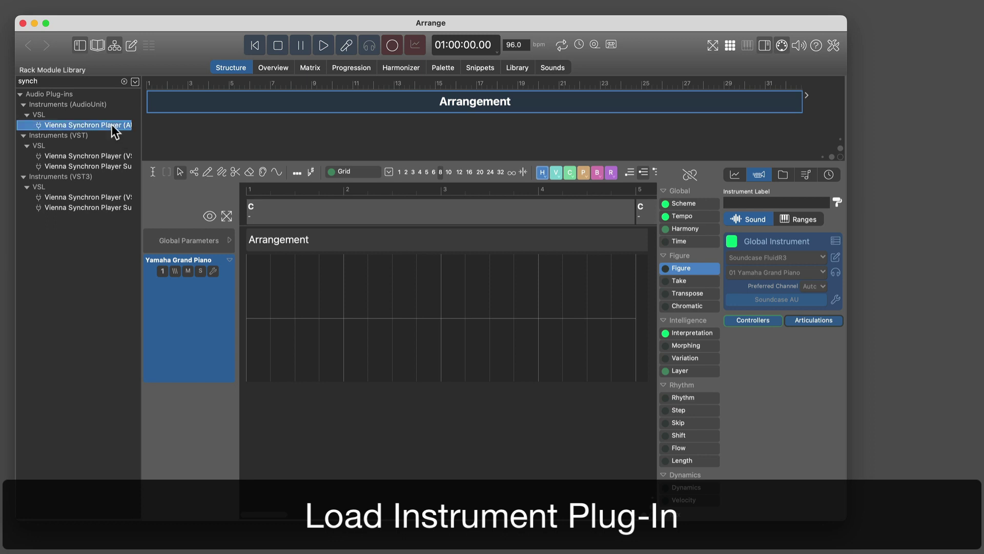
{"action": "left_click_drag", "start_coordinate": [61, 125], "coordinate": [198, 316]}
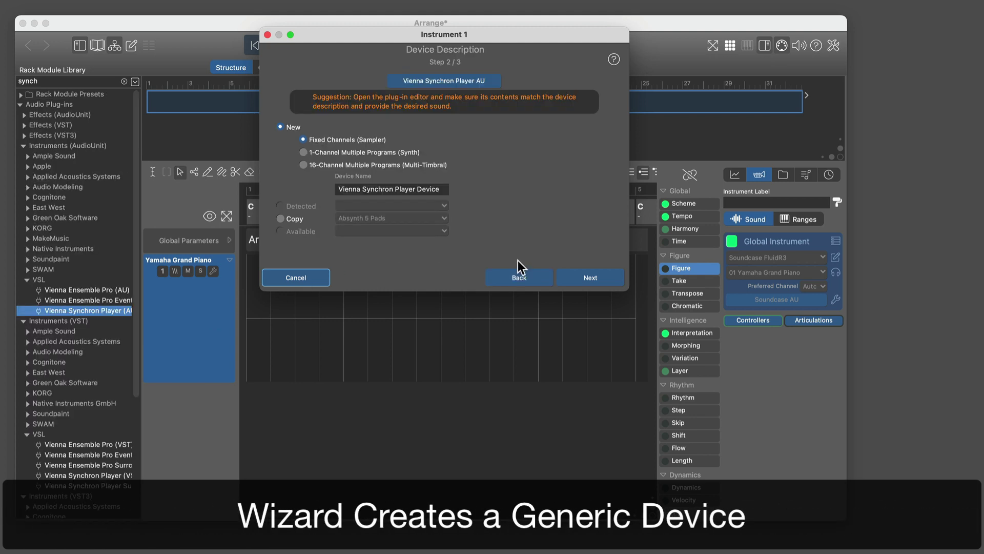
{"action": "left_click", "coordinate": [580, 282]}
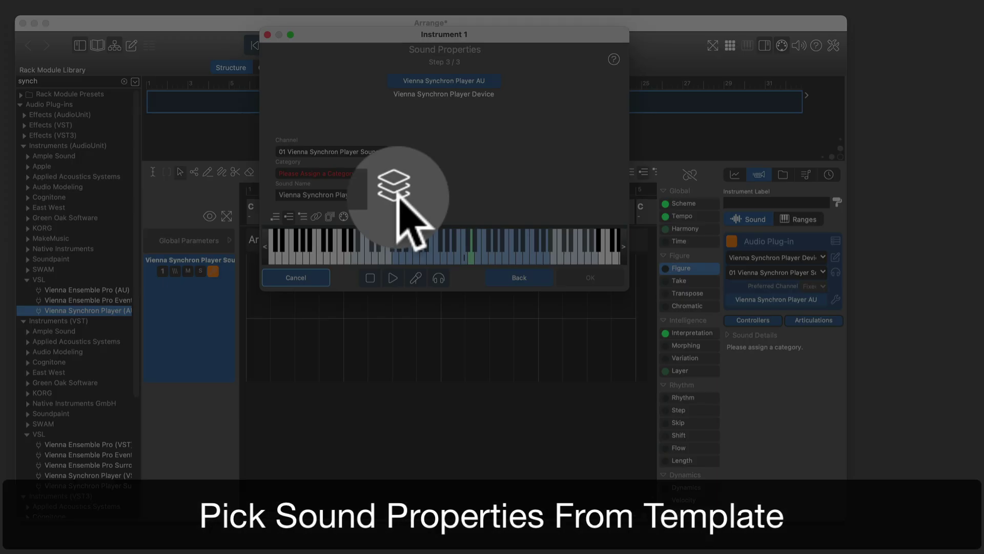
Copy the Prime Horns (6 Players) sound properties from the VSL Synchron Prime (Brass) template, including the template device properties
{"action": "left_click", "coordinate": [399, 193]}
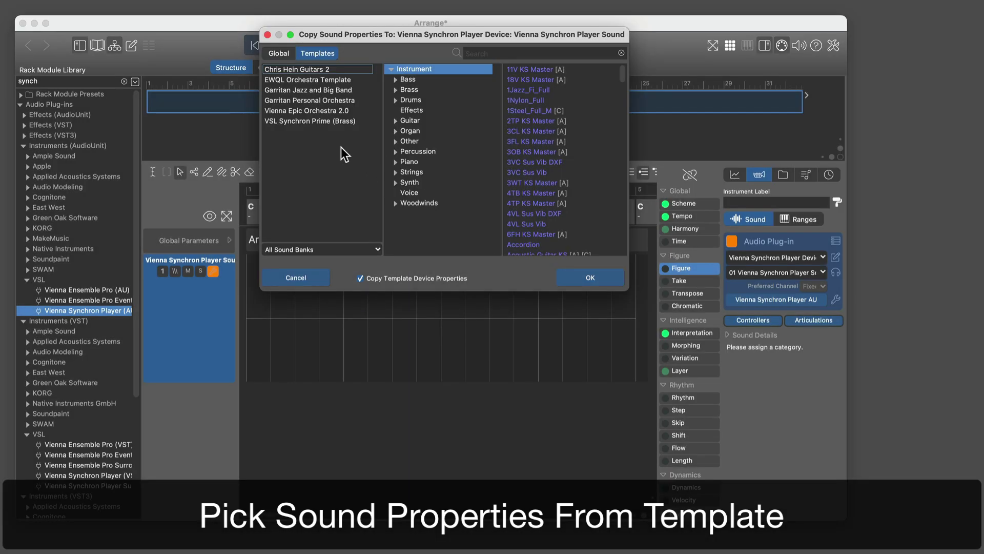
{"action": "left_click", "coordinate": [326, 122]}
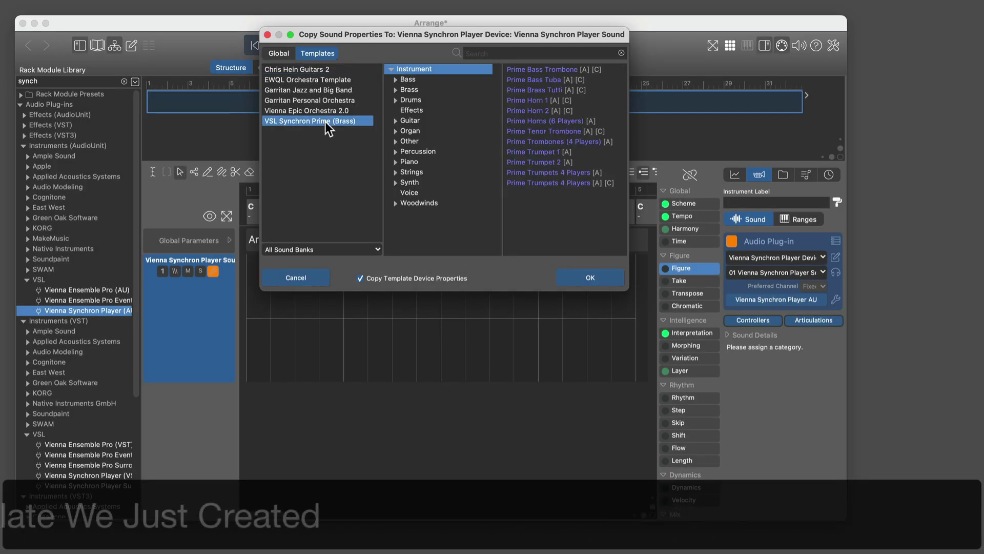
{"action": "left_click", "coordinate": [564, 121]}
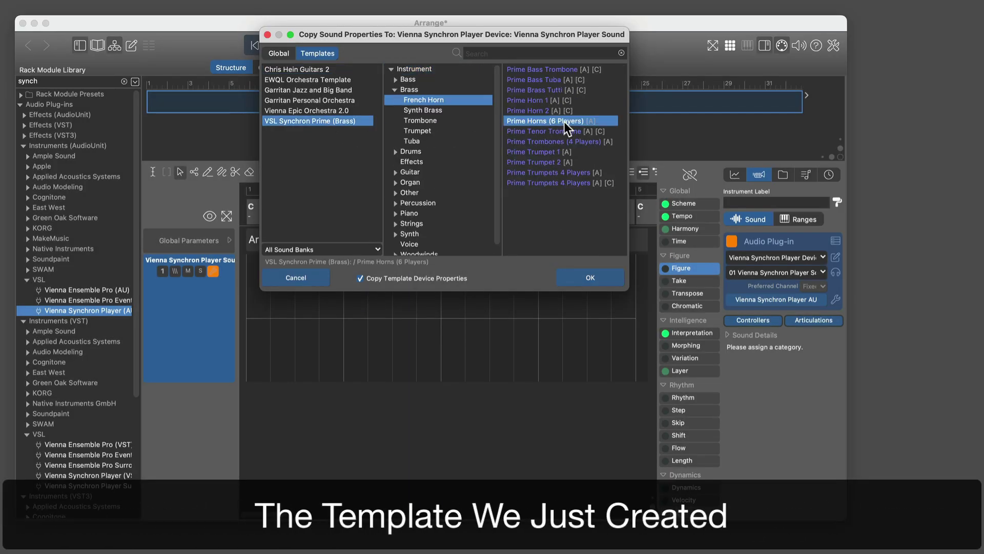
{"action": "left_click", "coordinate": [596, 280]}
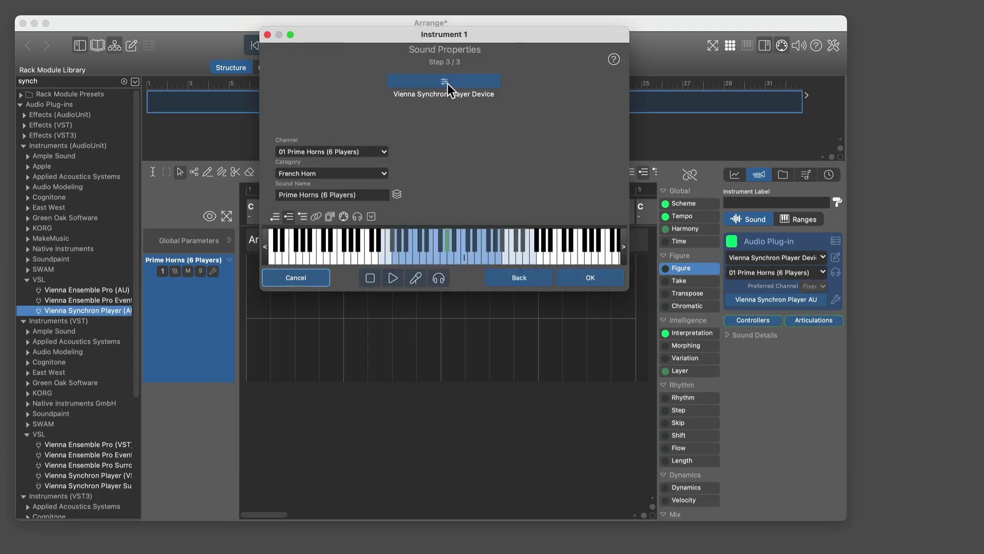
Load the factory preset "13 Horns - 6 players - VelXF sus" into the Vienna Synchron Player plug-in and close its editor
{"action": "left_click", "coordinate": [449, 86]}
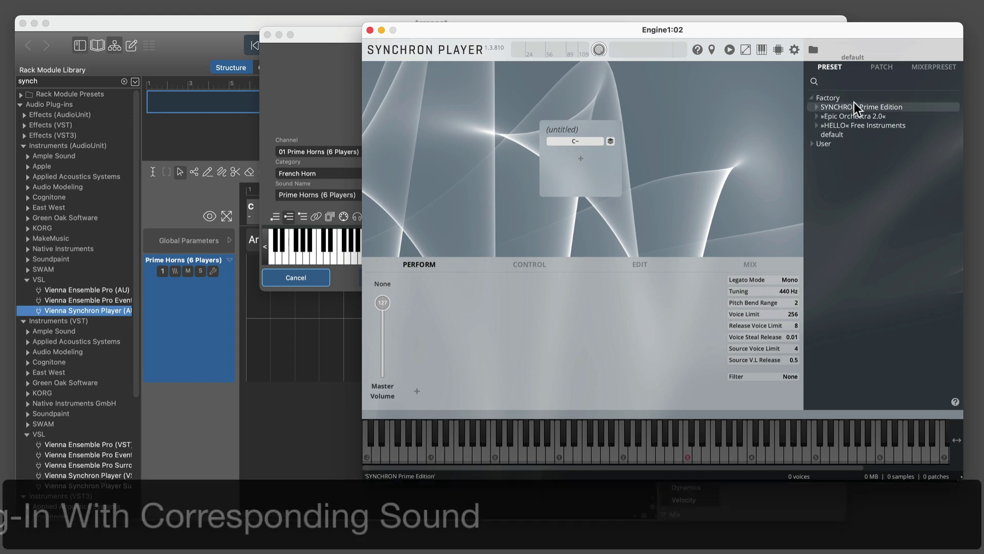
{"action": "left_click", "coordinate": [856, 82]}
{"action": "type", "text": "h"}
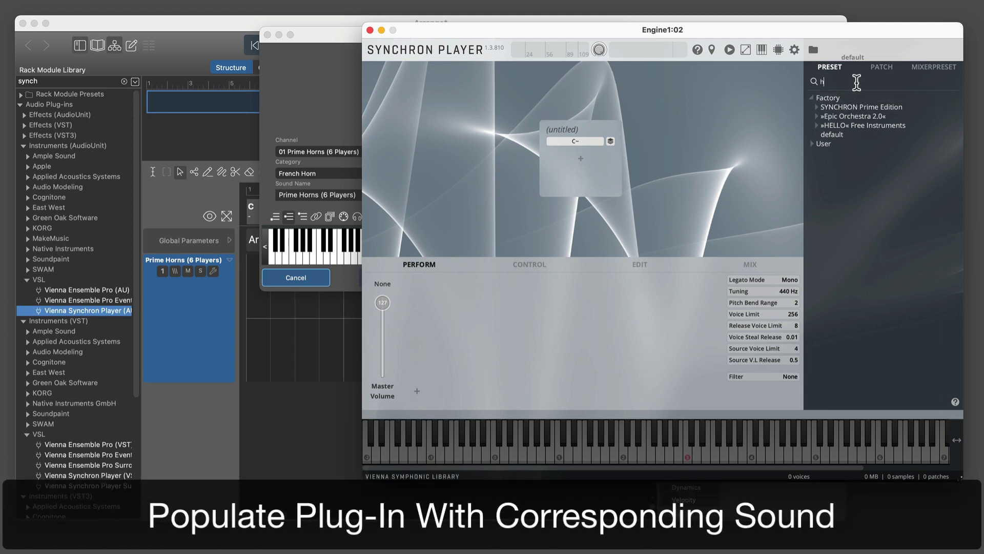
{"action": "type", "text": "orns"}
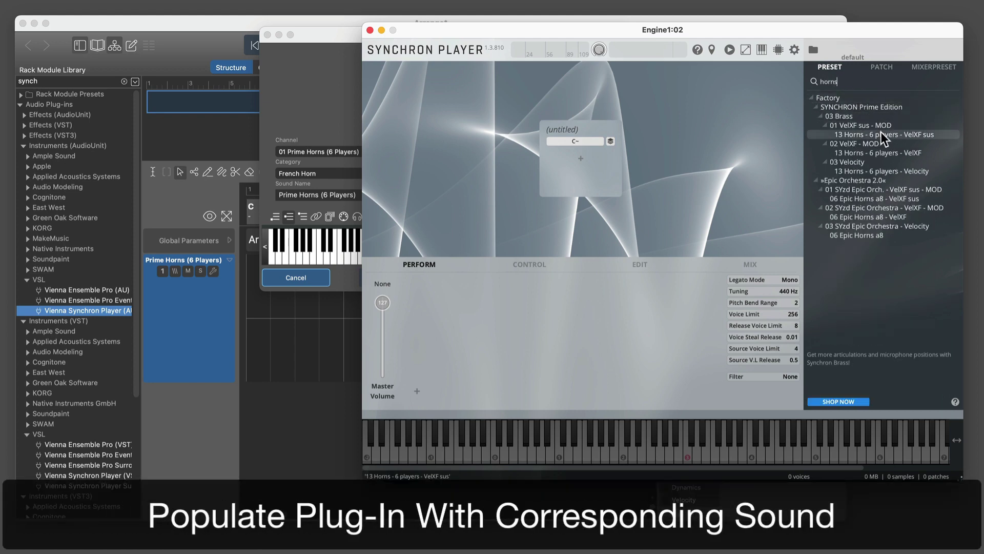
{"action": "double_click", "coordinate": [896, 135]}
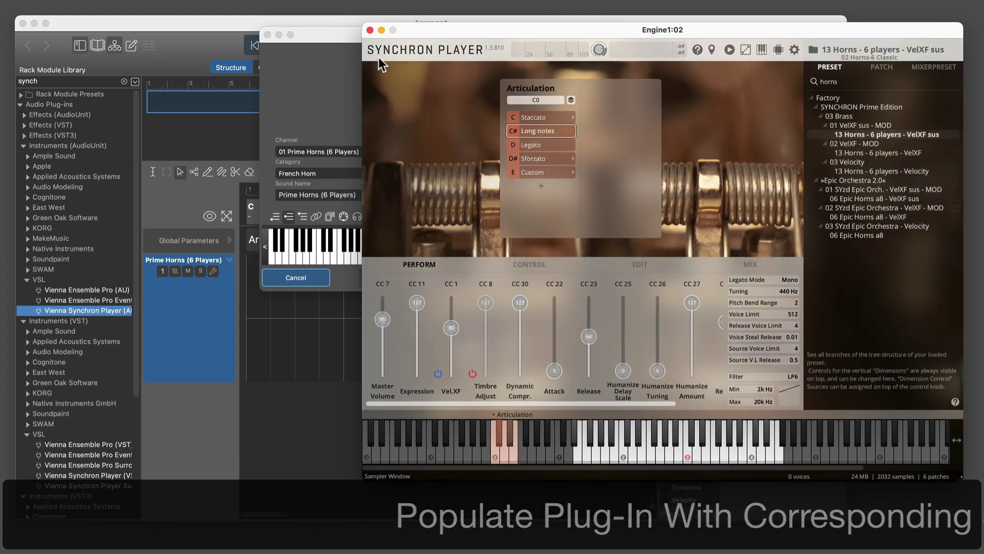
{"action": "left_click", "coordinate": [369, 30]}
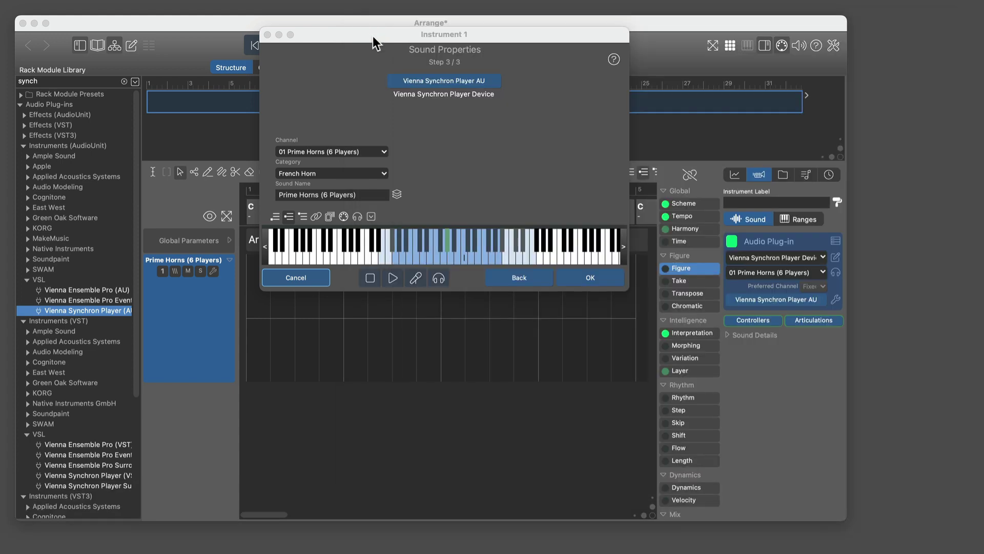
Audition the Prime Horns (6 Players) sound, stop the playback and accept the sound properties
{"action": "left_click", "coordinate": [440, 280]}
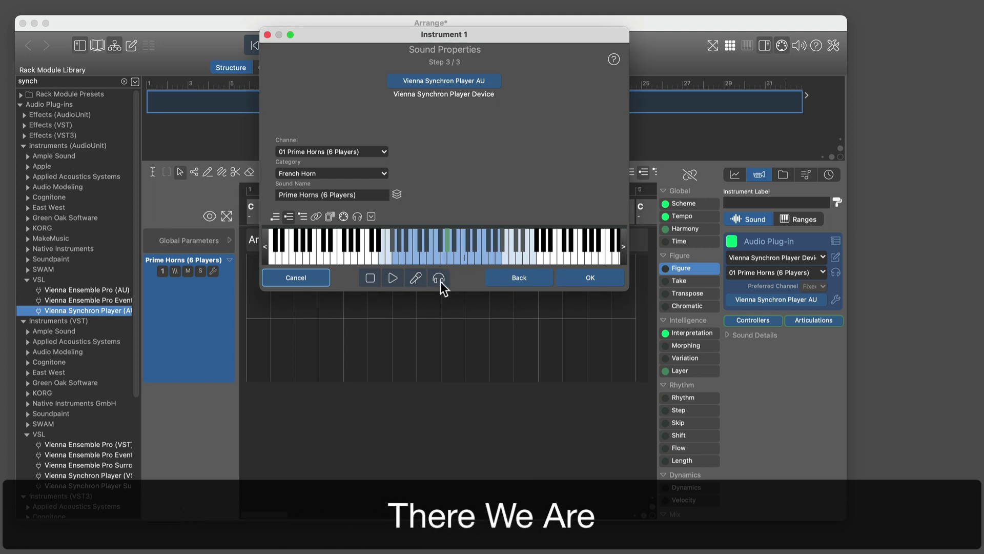
{"action": "left_click", "coordinate": [370, 278]}
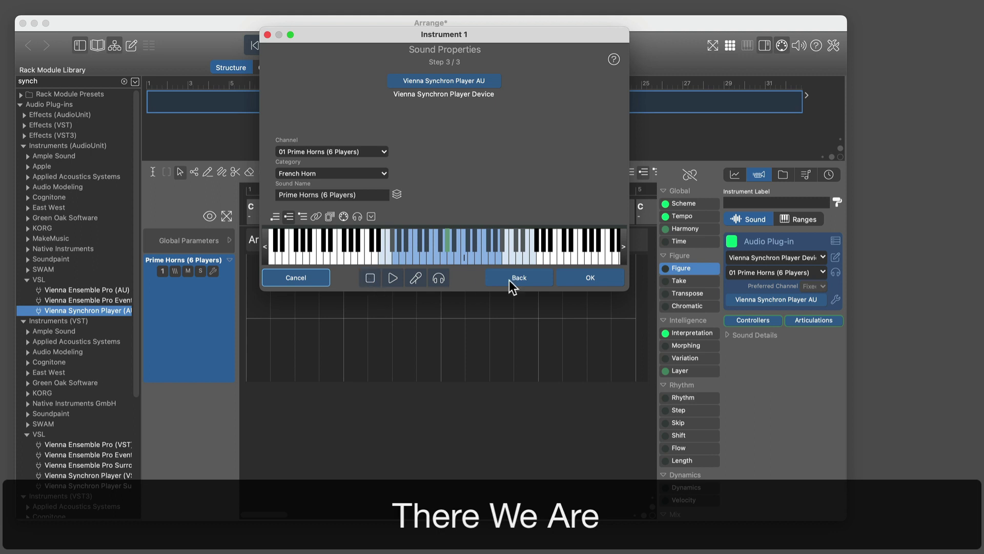
{"action": "left_click", "coordinate": [589, 278]}
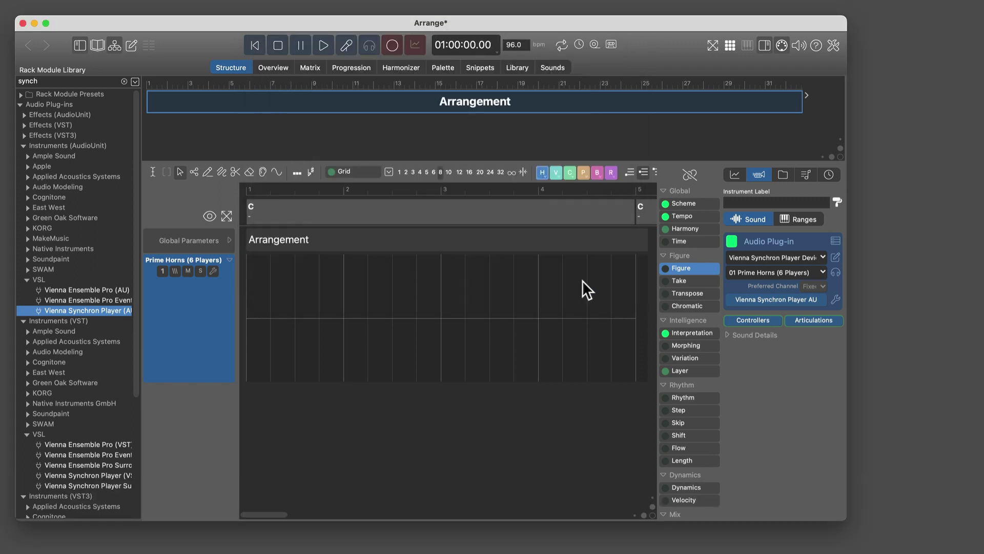
Sketch two short figures for Prime Horns (6 Players), one in measure 1 and one from measure 2 into measure 3
{"action": "left_click", "coordinate": [221, 172]}
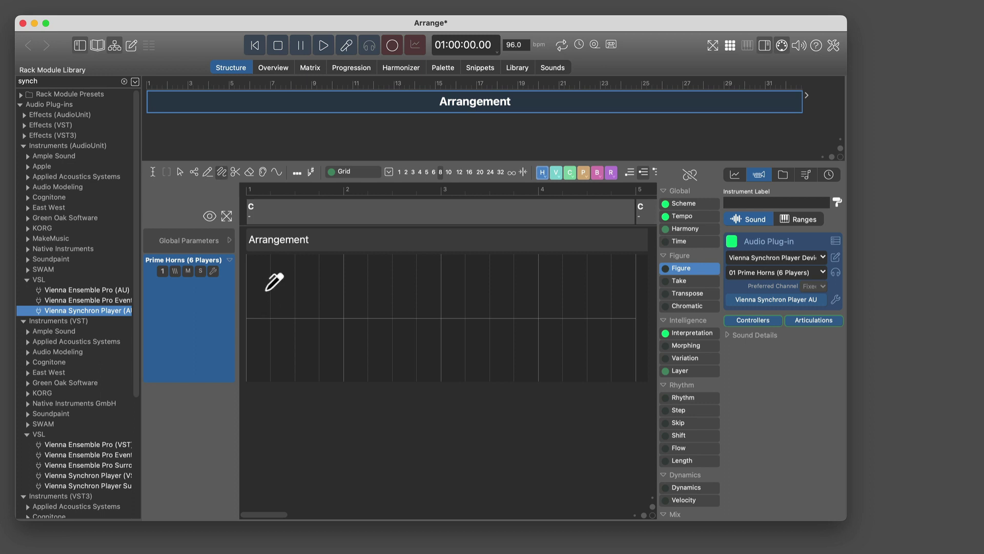
{"action": "left_click_drag", "start_coordinate": [258, 294], "coordinate": [343, 327]}
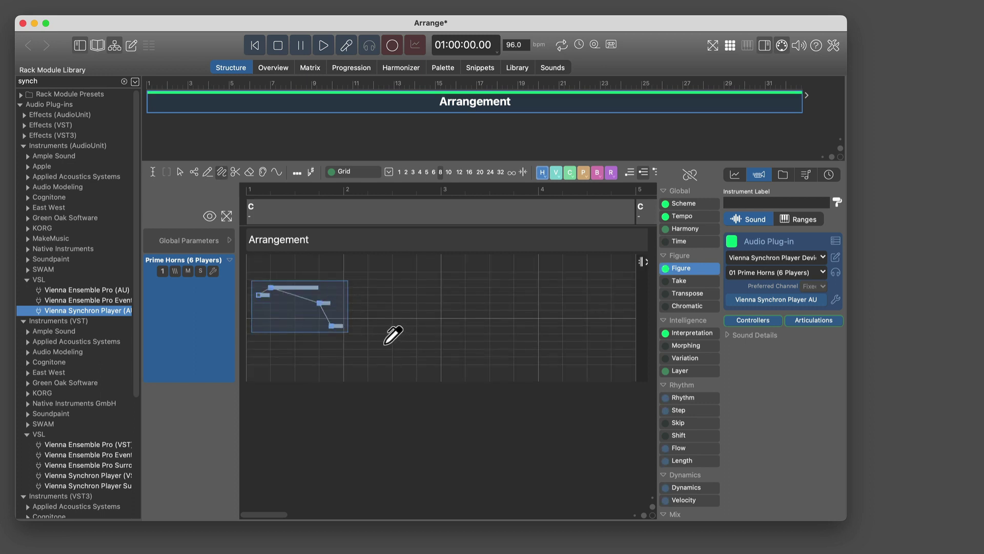
{"action": "mouse_move", "coordinate": [386, 342]}
{"action": "left_mouse_down"}
{"action": "mouse_move", "coordinate": [408, 347]}
{"action": "mouse_move", "coordinate": [444, 316]}
{"action": "mouse_move", "coordinate": [463, 288]}
{"action": "left_mouse_up"}
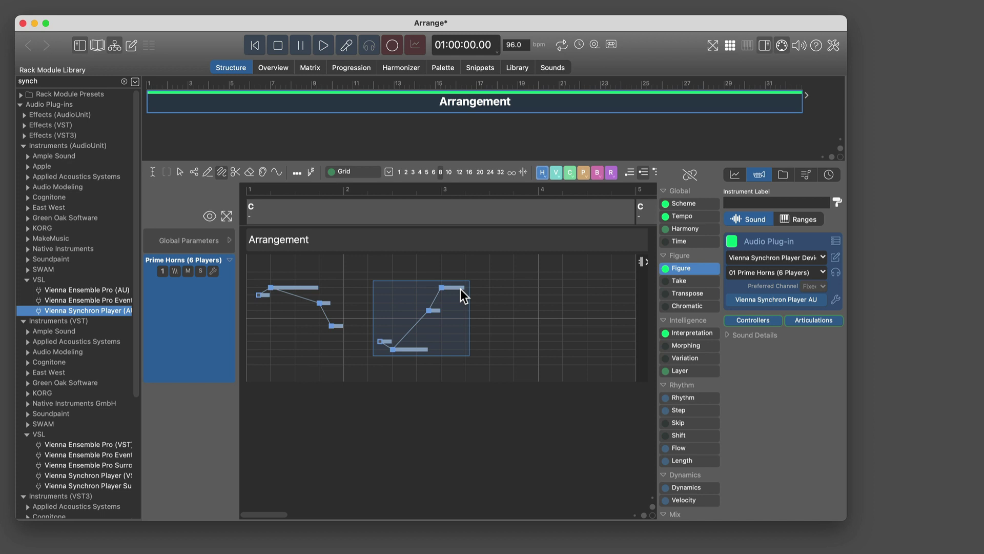
Save the Vienna Synchron Player module in the arrangement rack as a preset named "VSL Prime Horns (6 Players)"
{"action": "left_click", "coordinate": [550, 67]}
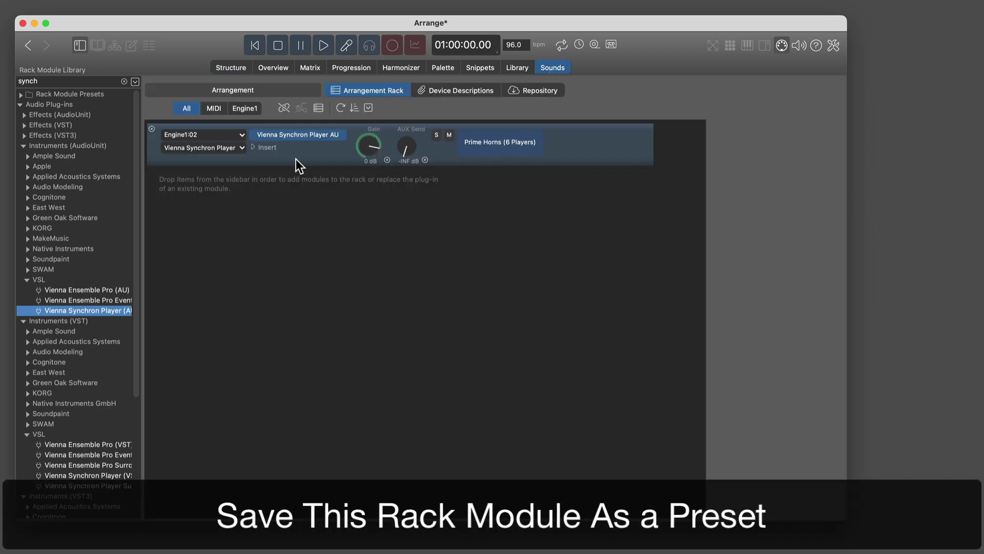
{"action": "mouse_move", "coordinate": [260, 138]}
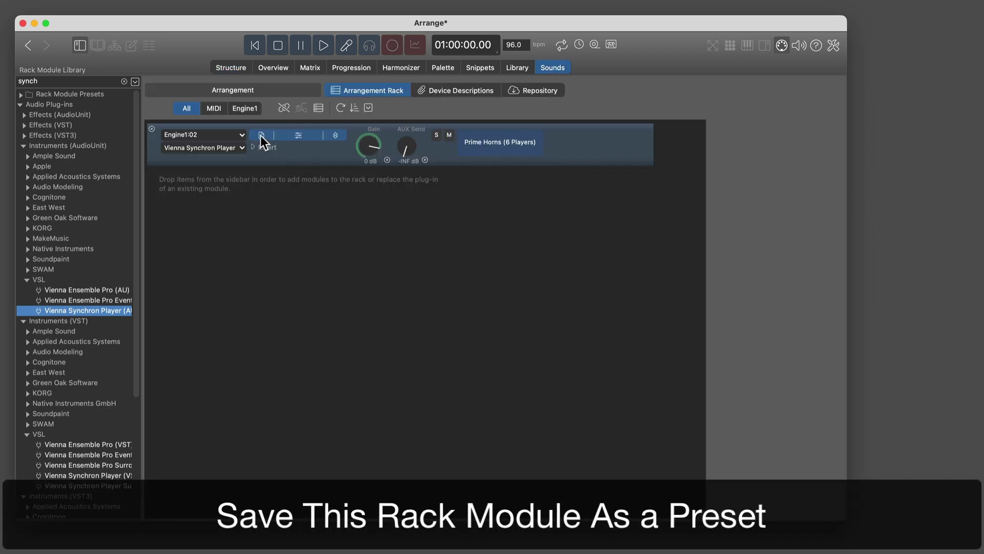
{"action": "left_click", "coordinate": [260, 136]}
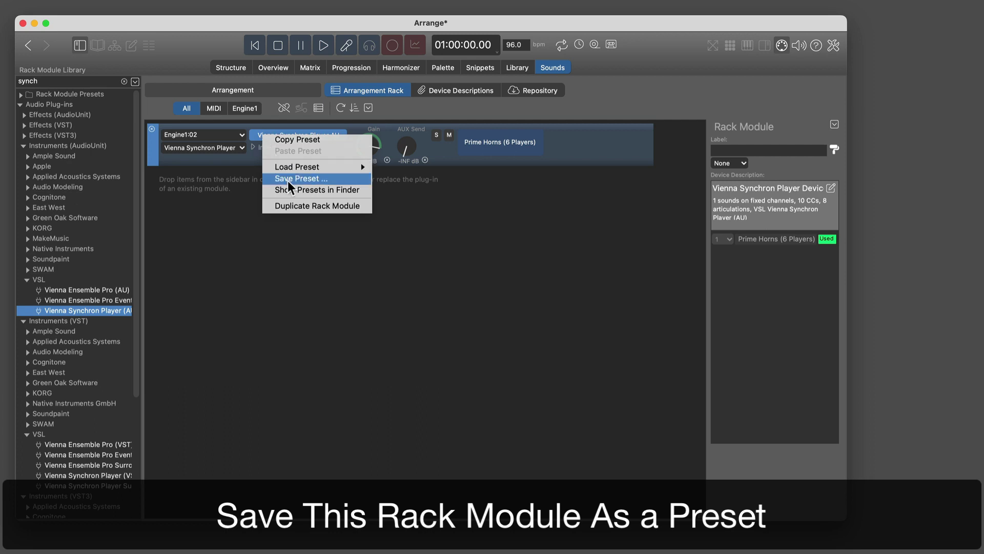
{"action": "left_click", "coordinate": [336, 179]}
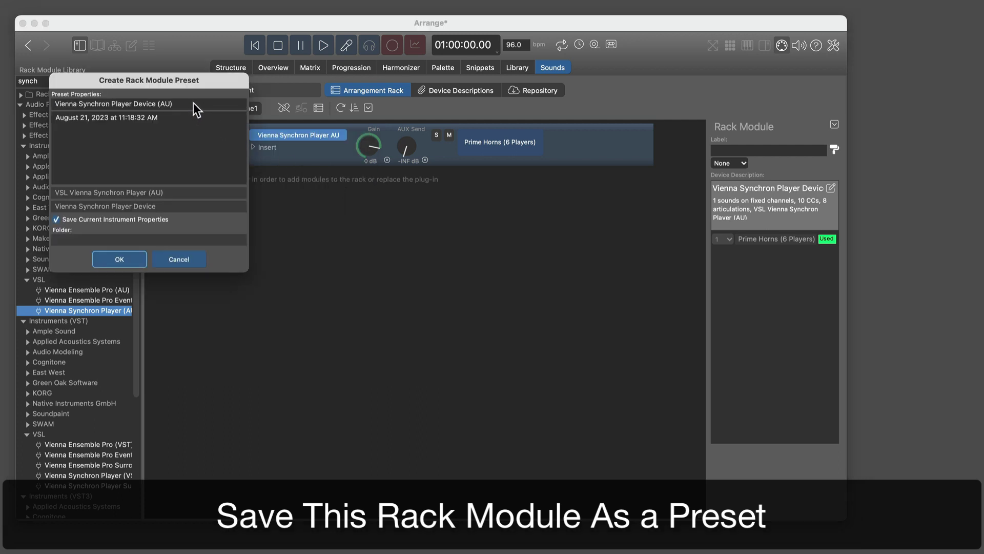
{"action": "left_click_drag", "start_coordinate": [193, 102], "coordinate": [52, 103]}
{"action": "type", "text": "V"}
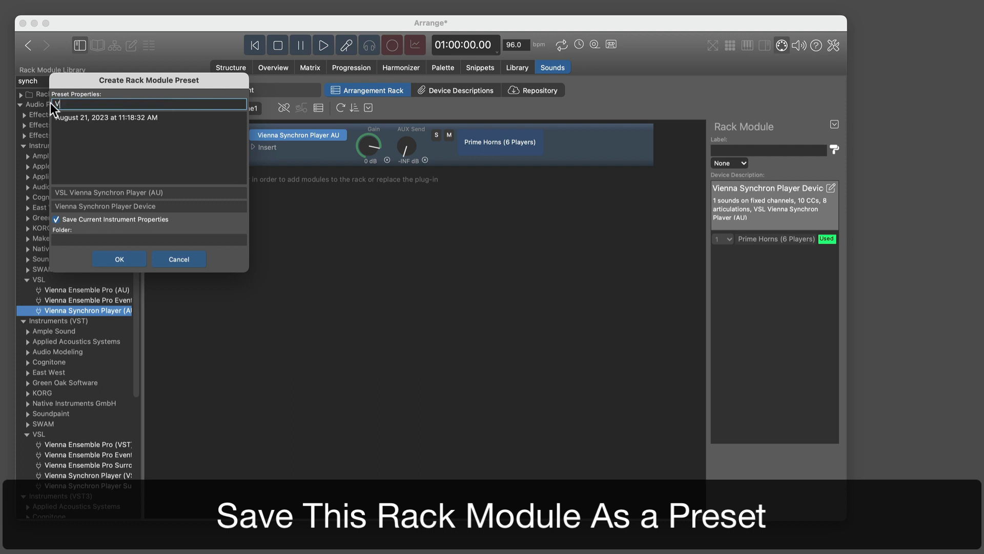
{"action": "type", "text": "SL Prime Horns (6 Players)"}
{"action": "left_click", "coordinate": [134, 266]}
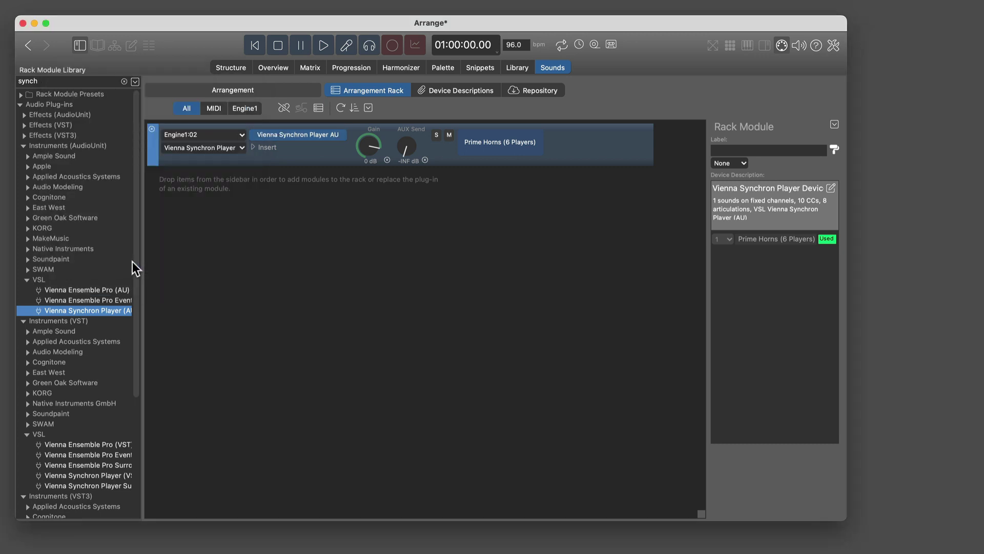
Find the VSL Prime Horns (6 Players) preset in the rack module library and add it to the arrangement as a second instrument
{"action": "left_click", "coordinate": [234, 68]}
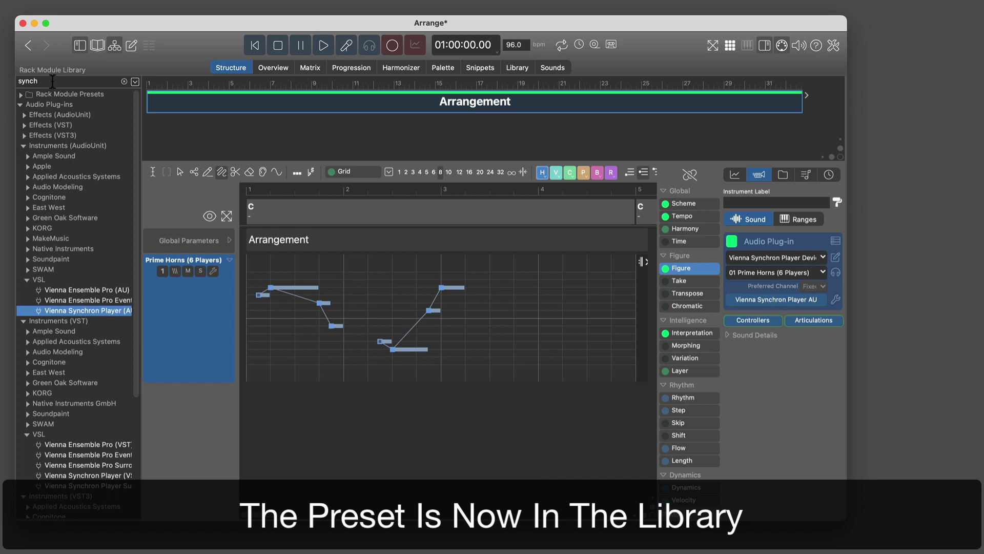
{"action": "double_click", "coordinate": [29, 81]}
{"action": "type", "text": "horns"}
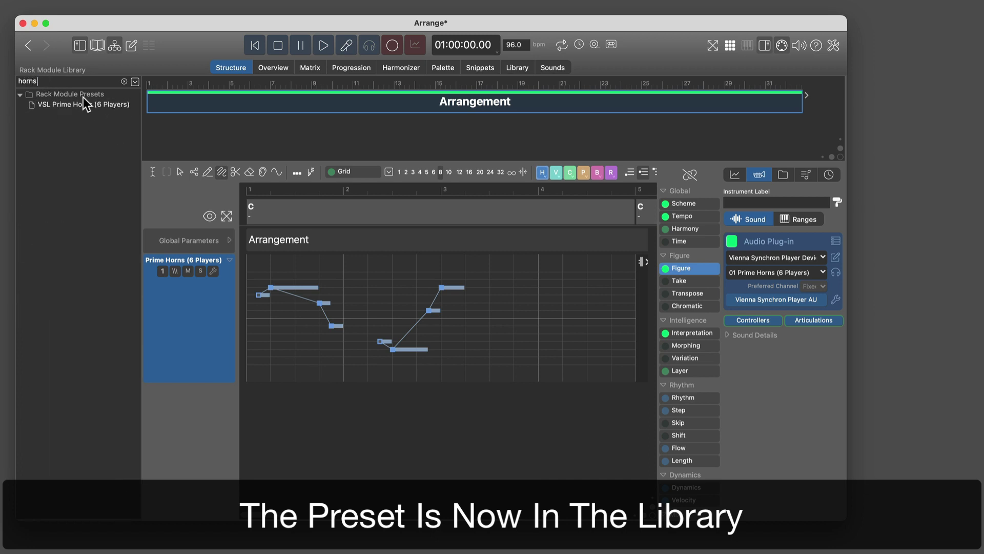
{"action": "left_click", "coordinate": [90, 102]}
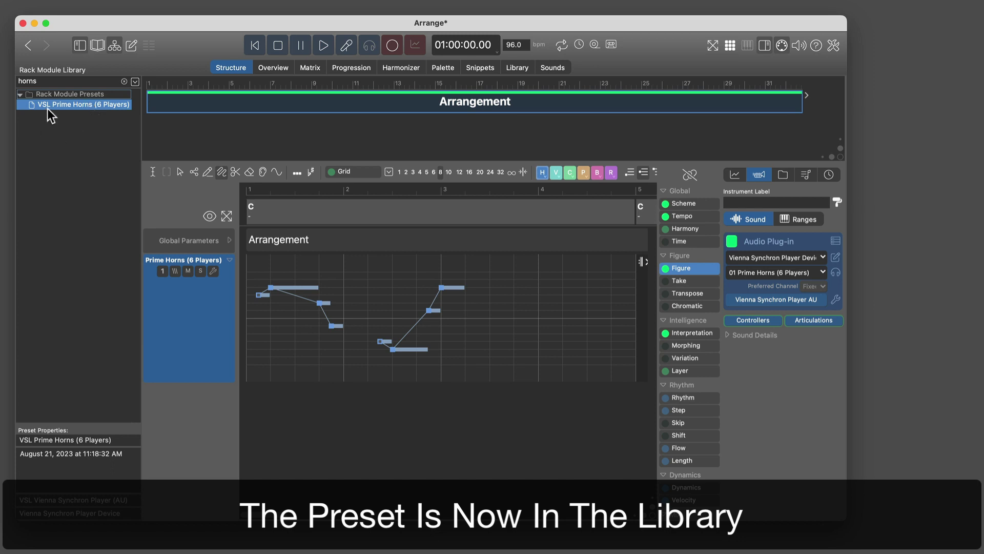
{"action": "left_click_drag", "start_coordinate": [49, 106], "coordinate": [200, 419]}
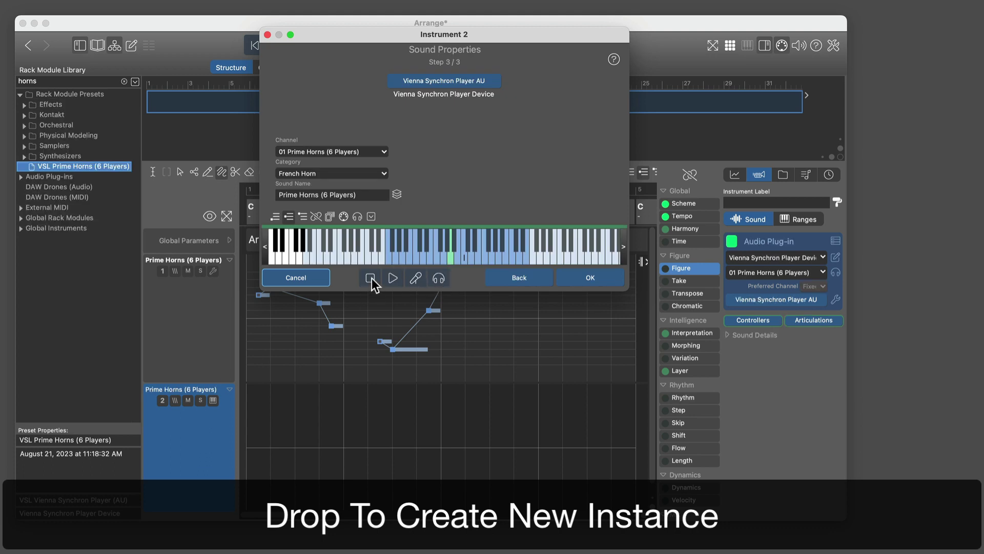
{"action": "left_click", "coordinate": [595, 278]}
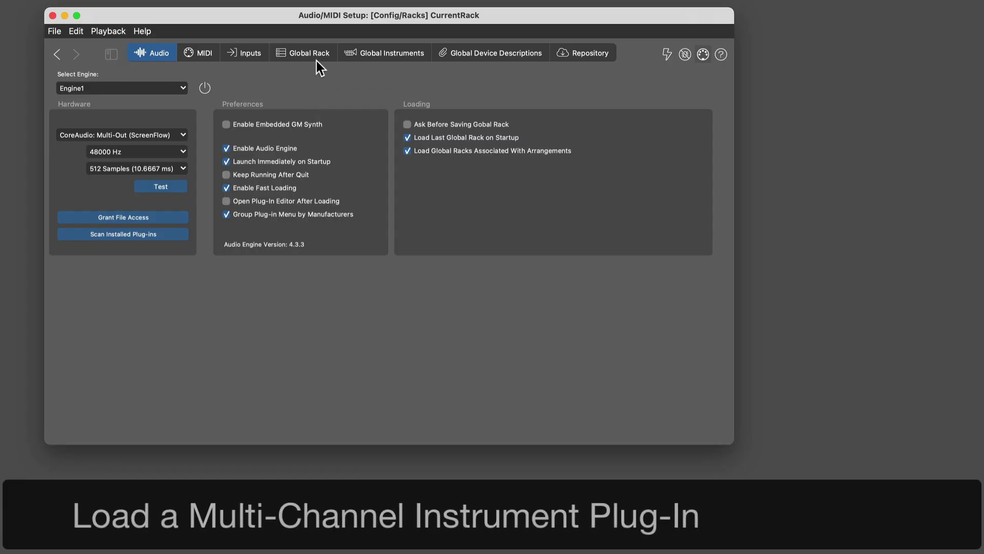
Search the rack module library for "play" and add East West Play (AU) to the global rack in Audio/MIDI Setup
{"action": "left_click", "coordinate": [316, 56]}
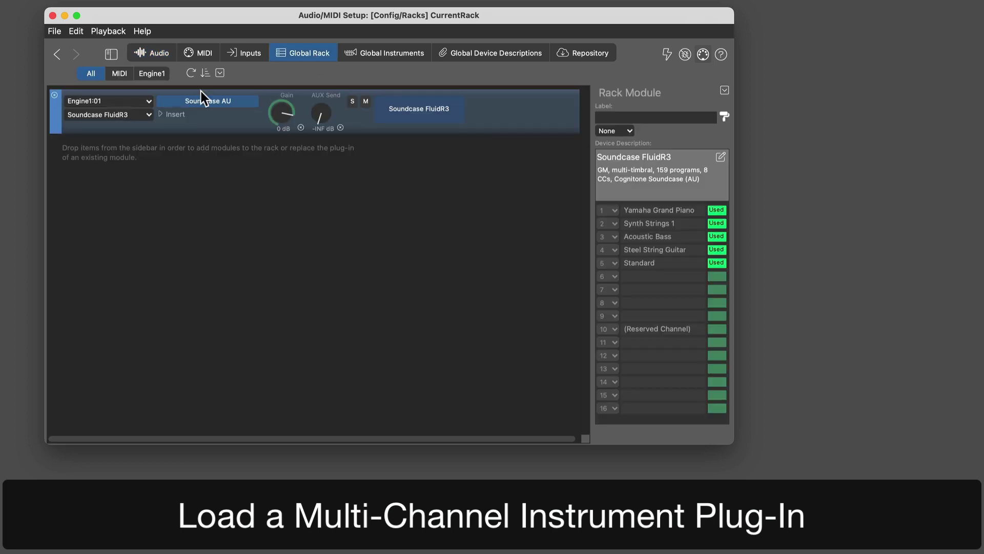
{"action": "left_click", "coordinate": [109, 60]}
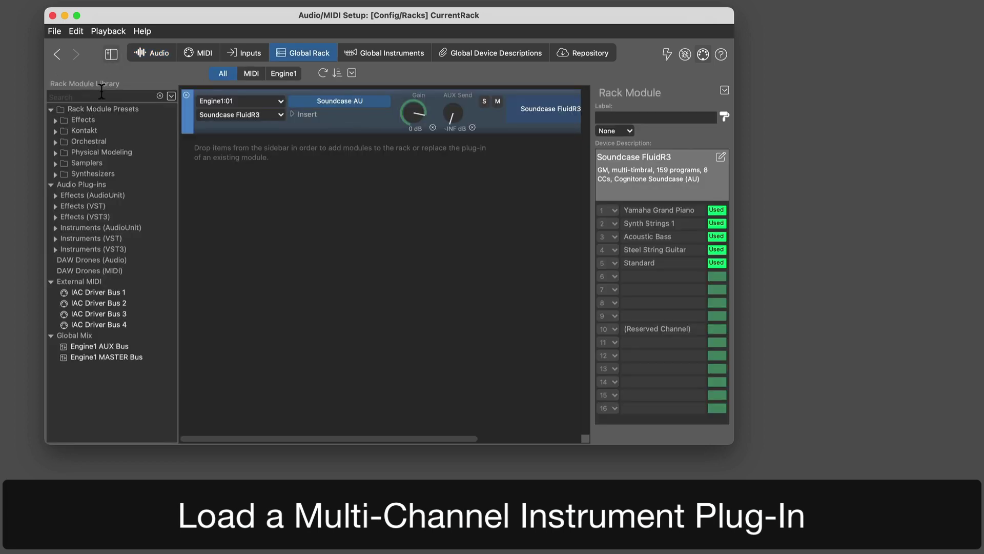
{"action": "type", "text": "play"}
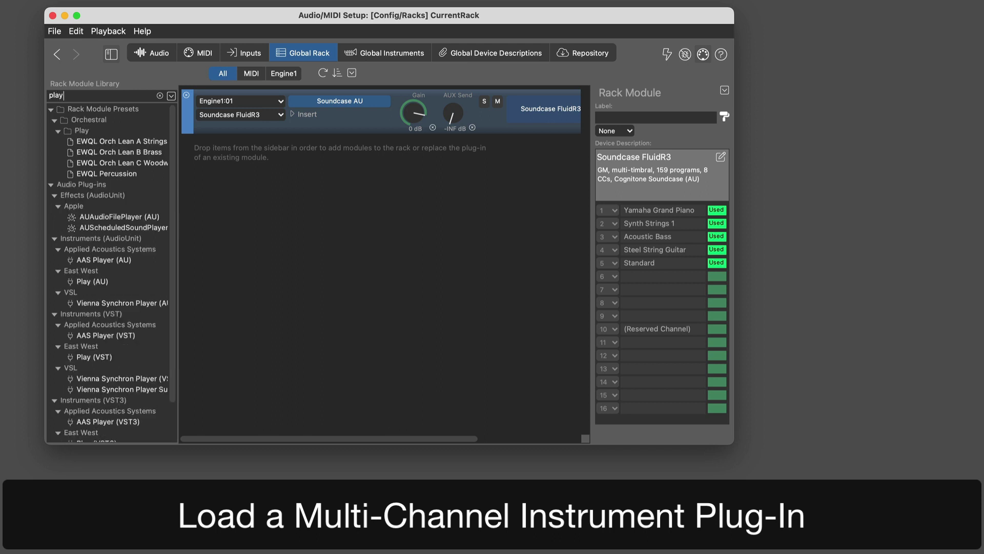
{"action": "left_click", "coordinate": [82, 283]}
{"action": "left_click_drag", "start_coordinate": [76, 282], "coordinate": [267, 272]}
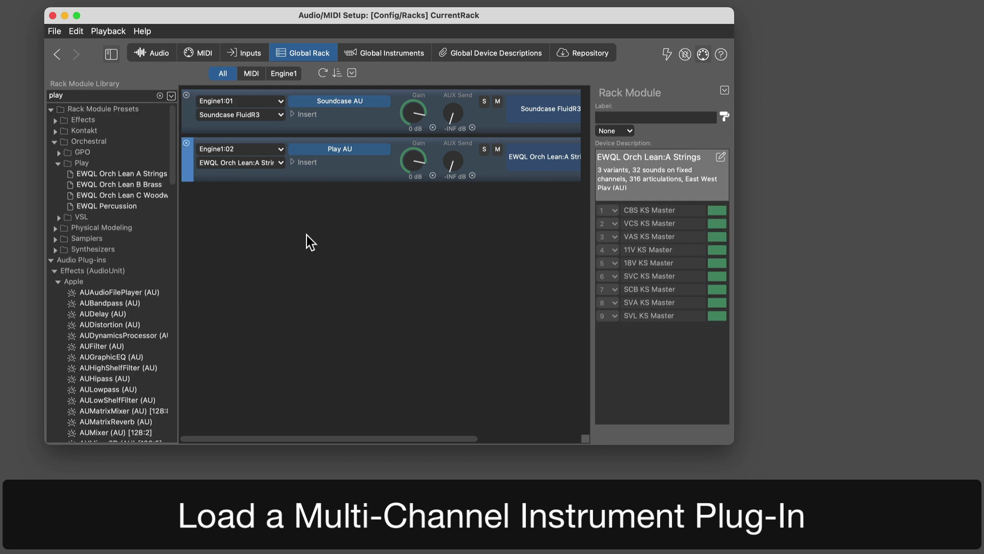
Open the mixer of the Play plug-in on Engine1:02 and load the recent instrument VCS KS Master.ewi
{"action": "left_click", "coordinate": [342, 148]}
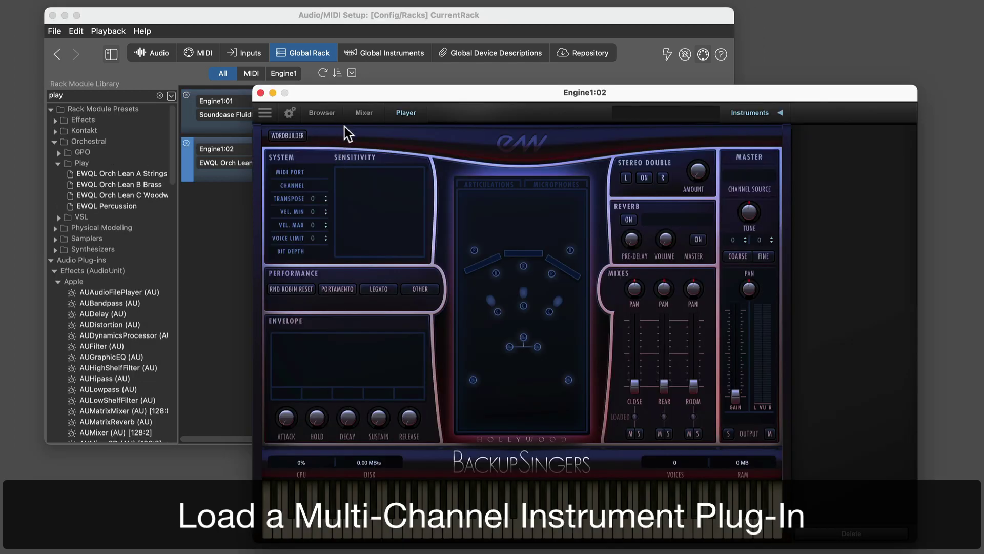
{"action": "left_click", "coordinate": [364, 113]}
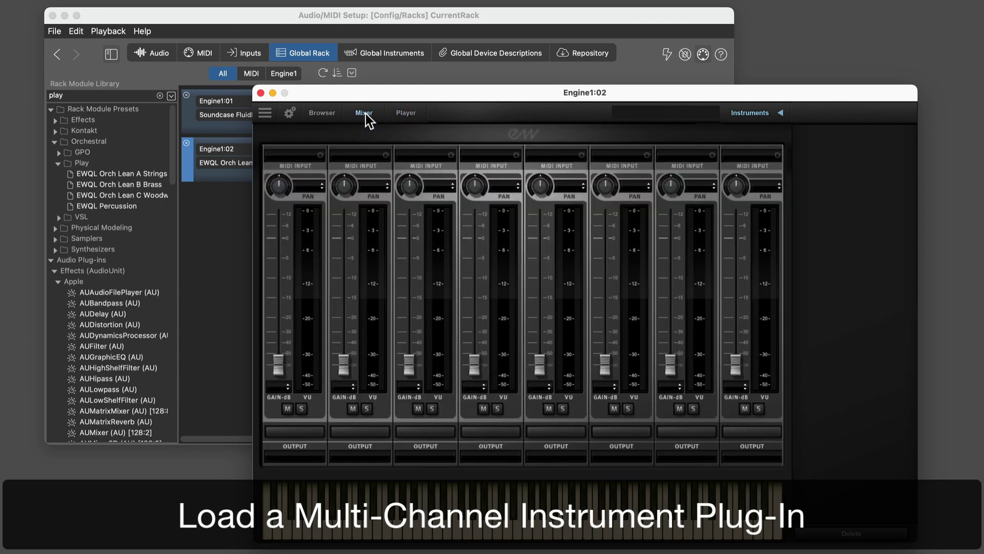
{"action": "left_click", "coordinate": [264, 112]}
{"action": "mouse_move", "coordinate": [286, 168]}
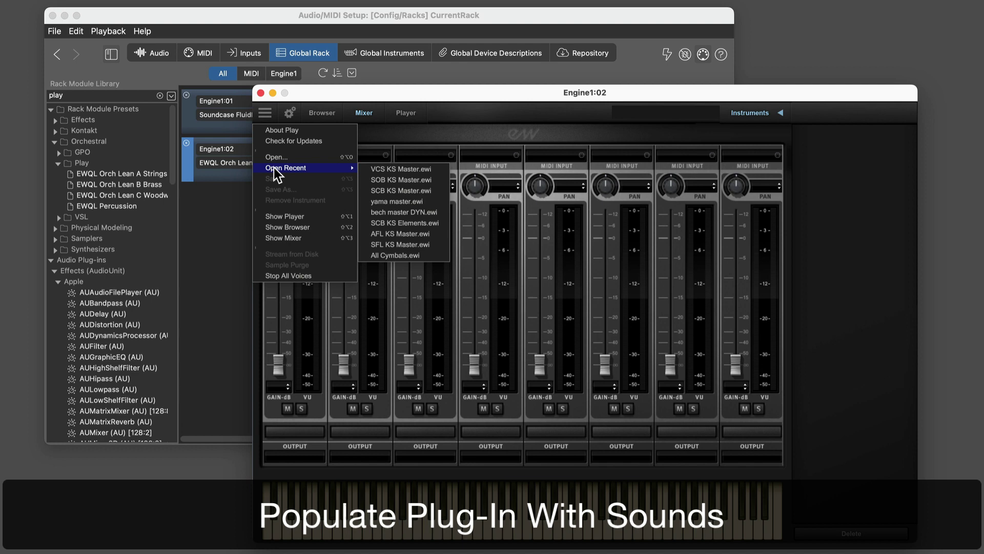
{"action": "left_click", "coordinate": [379, 172]}
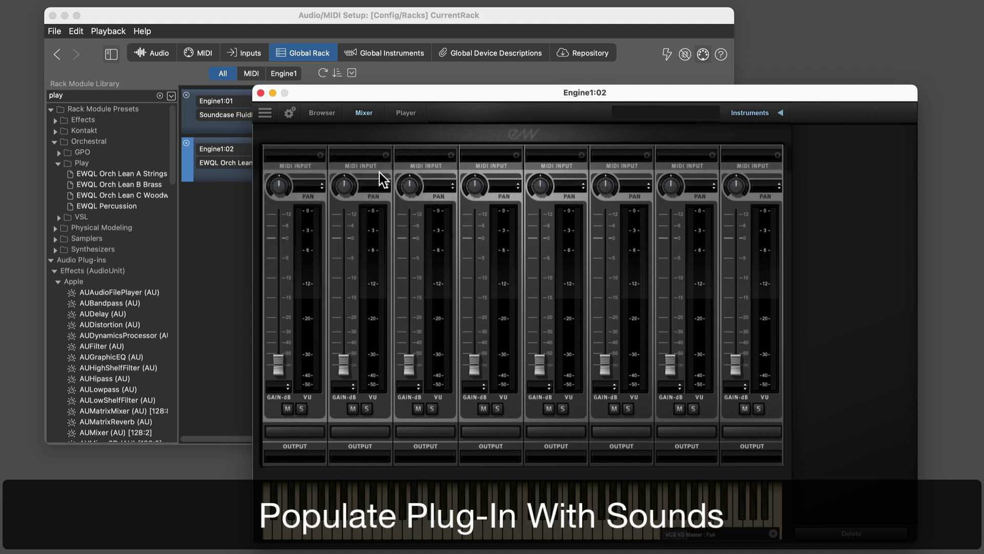
Add the recent instruments SOB KS Master.ewi and SCB KS Master.ewi to the Play plug-in without replacing the loaded one
{"action": "left_click", "coordinate": [265, 112]}
{"action": "mouse_move", "coordinate": [274, 166]}
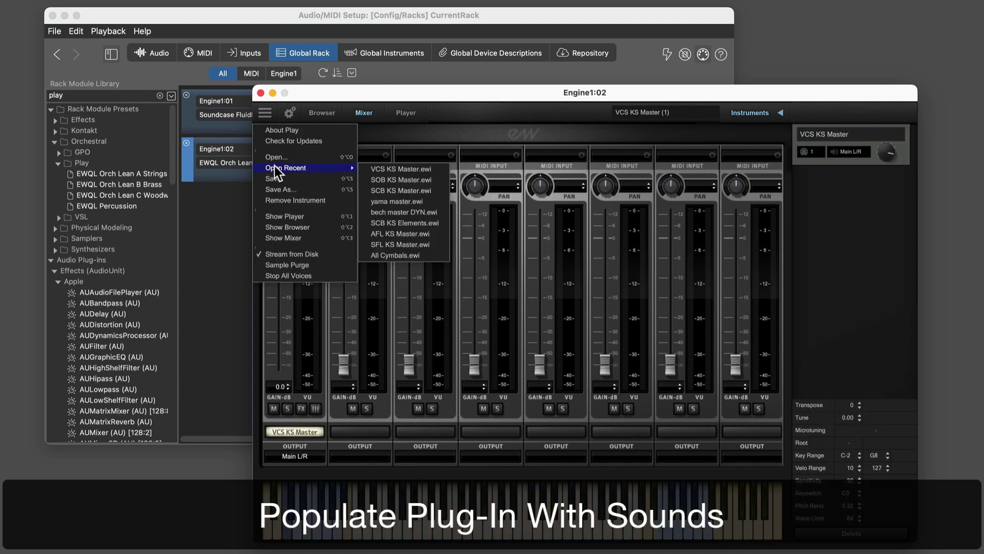
{"action": "left_click", "coordinate": [374, 176]}
{"action": "left_click", "coordinate": [630, 333]}
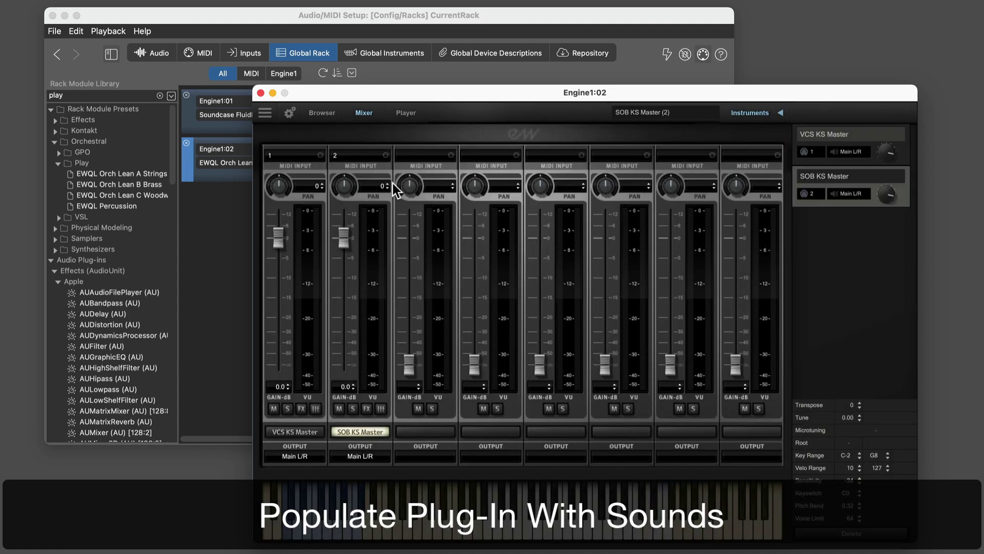
{"action": "left_click", "coordinate": [267, 113]}
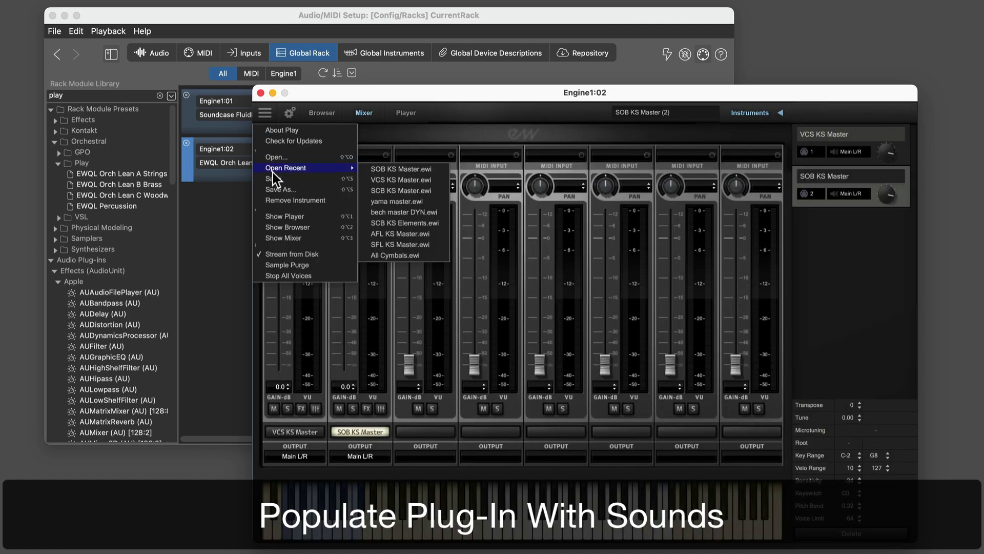
{"action": "mouse_move", "coordinate": [331, 166]}
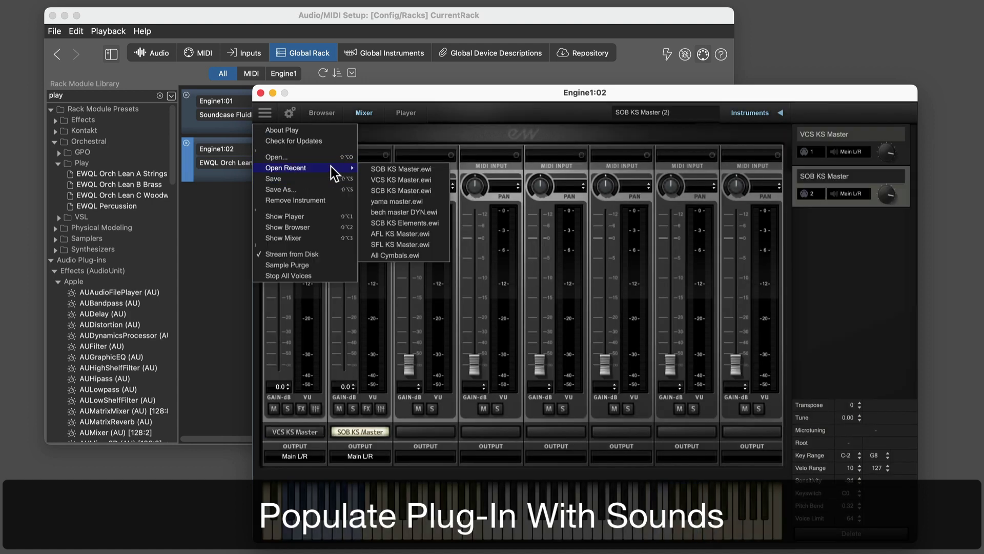
{"action": "left_click", "coordinate": [382, 189]}
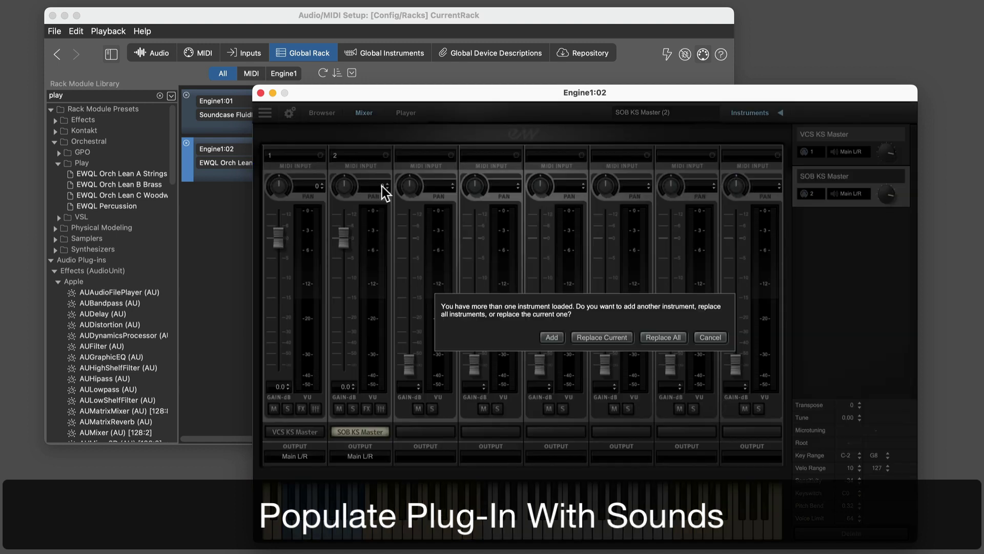
{"action": "left_click", "coordinate": [551, 337]}
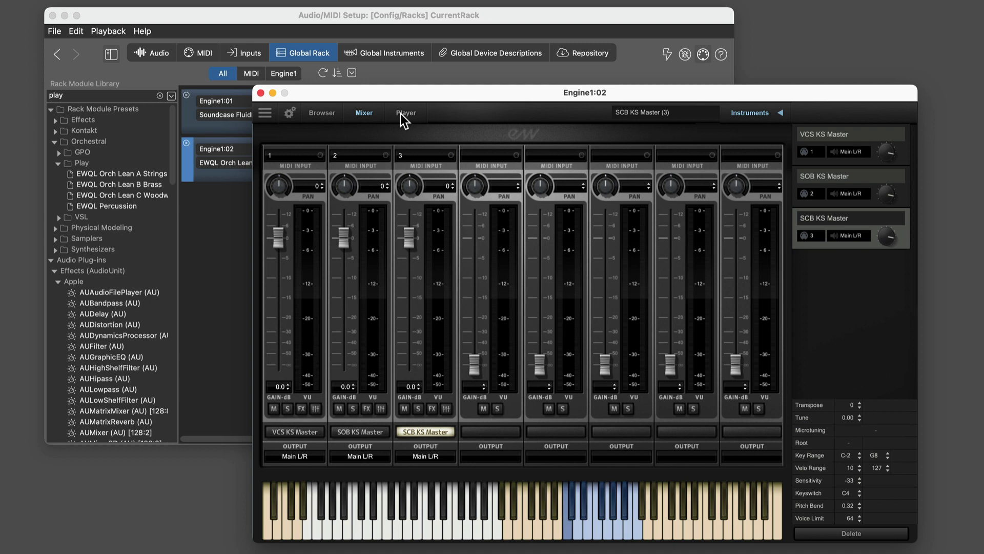
Check the articulations in Play's player view, create a Fixed Channels (Sampler) device for the Engine1:02 module, and open it for editing
{"action": "left_click", "coordinate": [401, 113]}
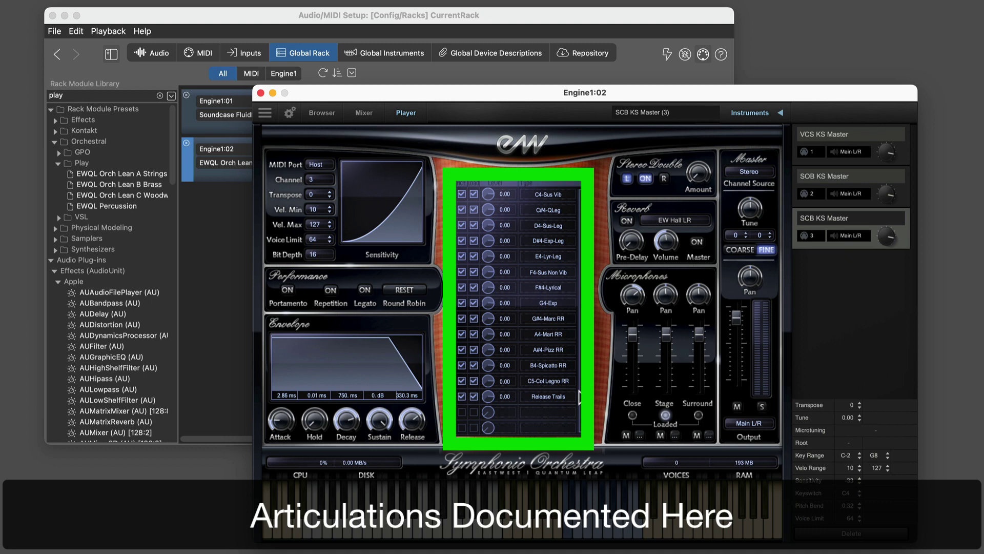
{"action": "left_click", "coordinate": [200, 252]}
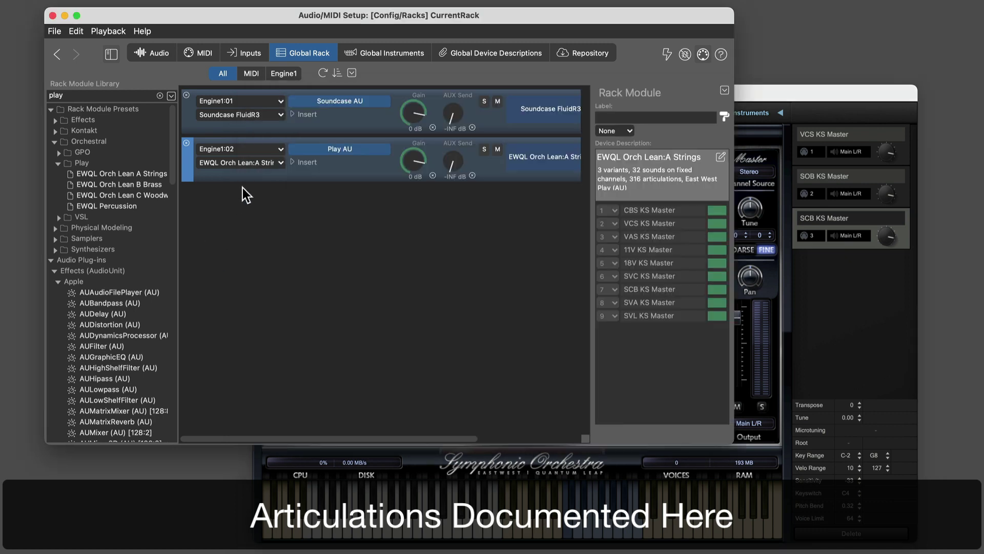
{"action": "left_click", "coordinate": [260, 150]}
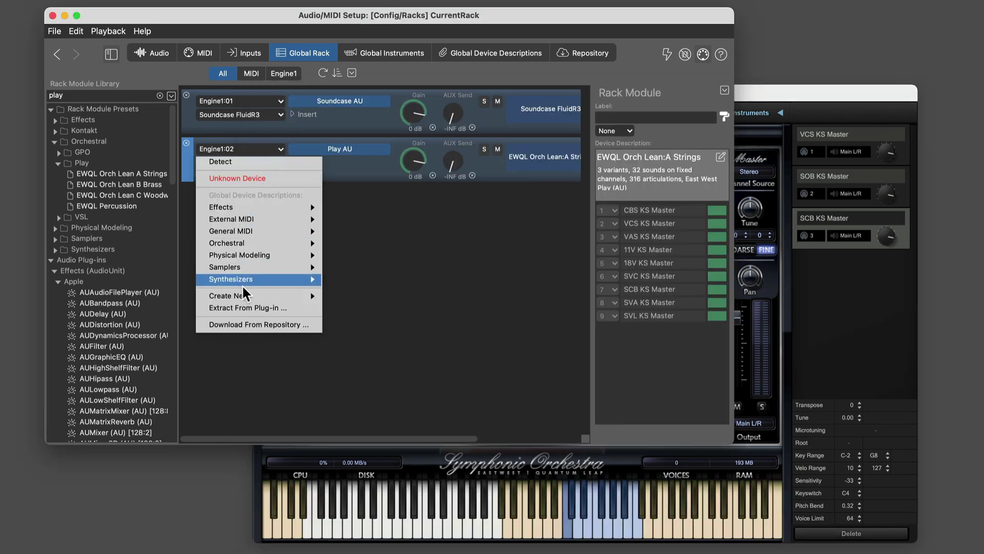
{"action": "mouse_move", "coordinate": [242, 293]}
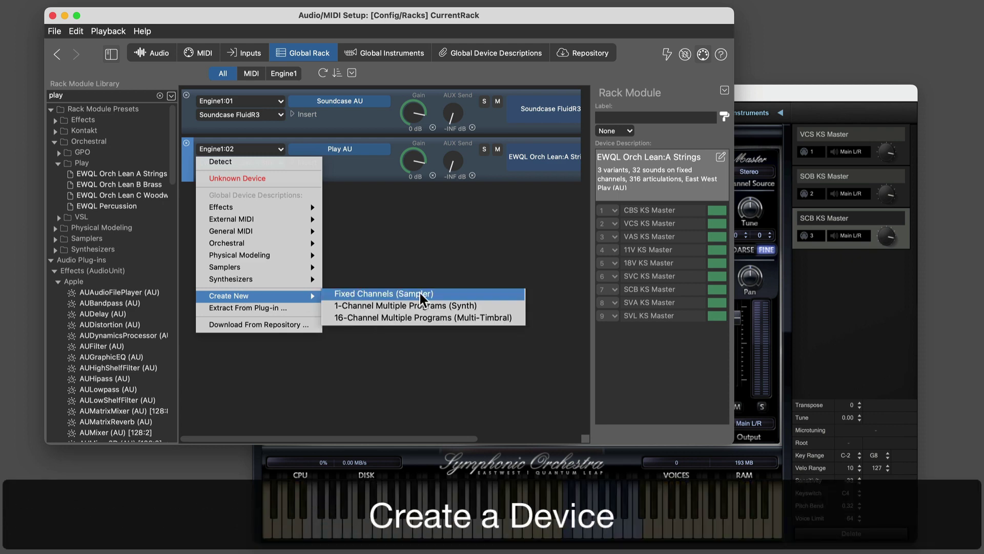
{"action": "left_click", "coordinate": [433, 293]}
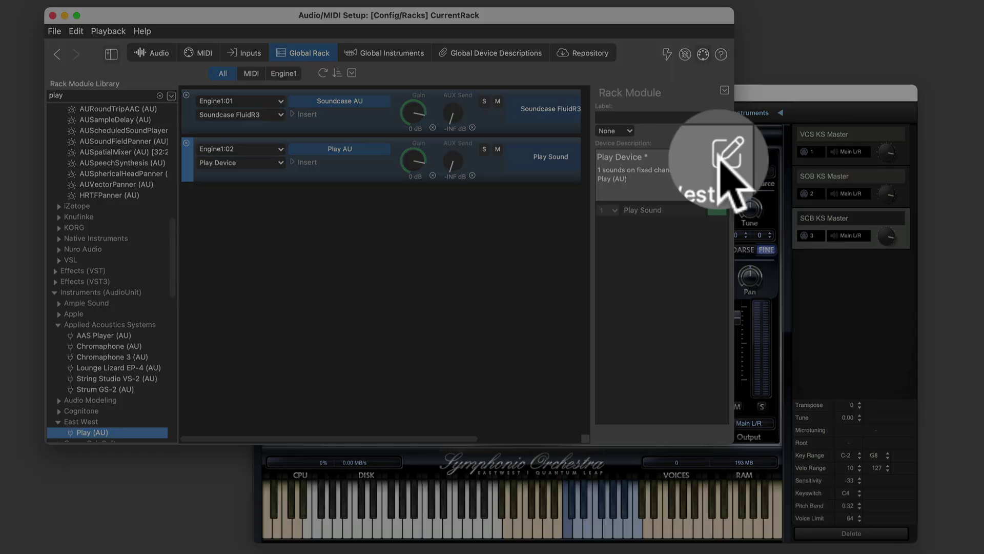
{"action": "left_click", "coordinate": [718, 159]}
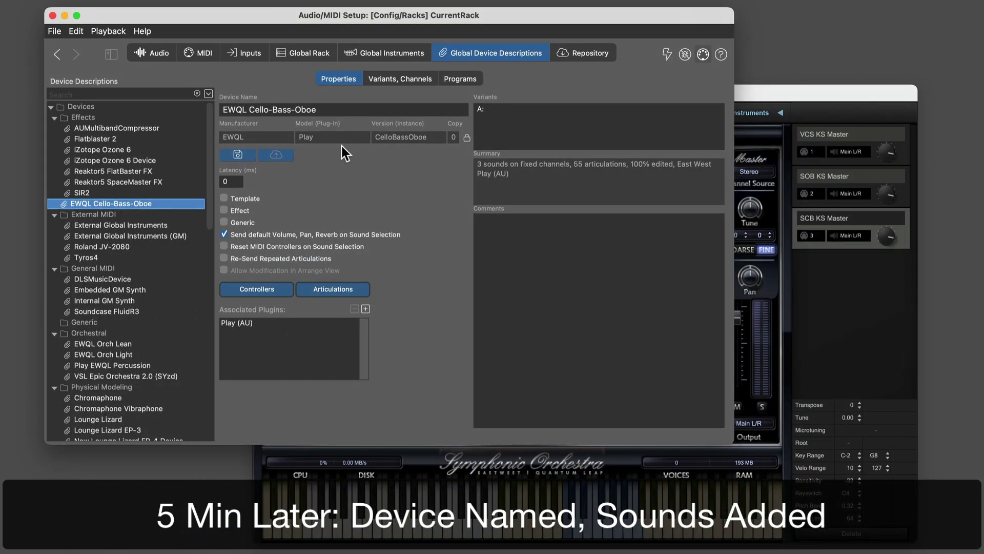
Review the sounds assigned to channels 2 and 3 of the EWQL Cello-Bass-Oboe device
{"action": "left_click", "coordinate": [396, 79]}
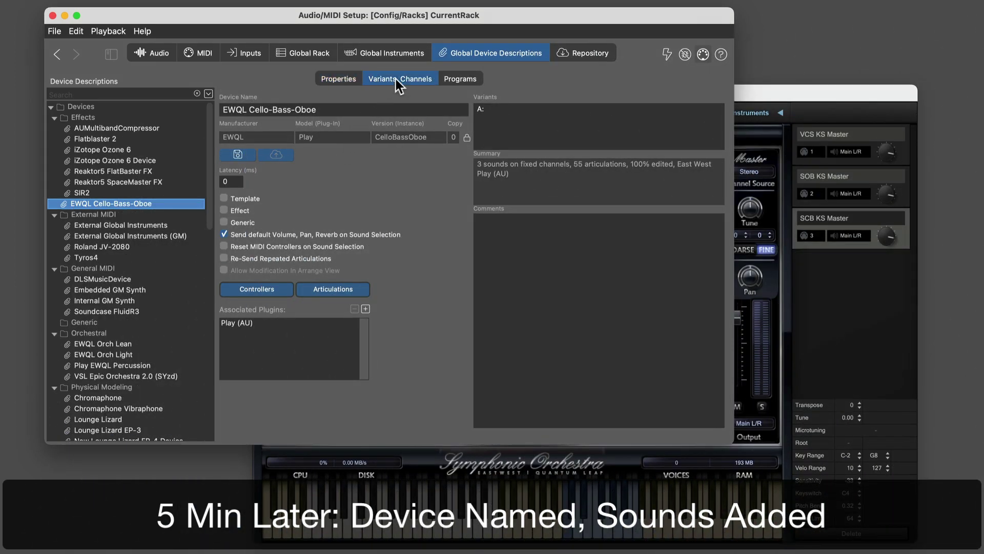
{"action": "left_click", "coordinate": [319, 149]}
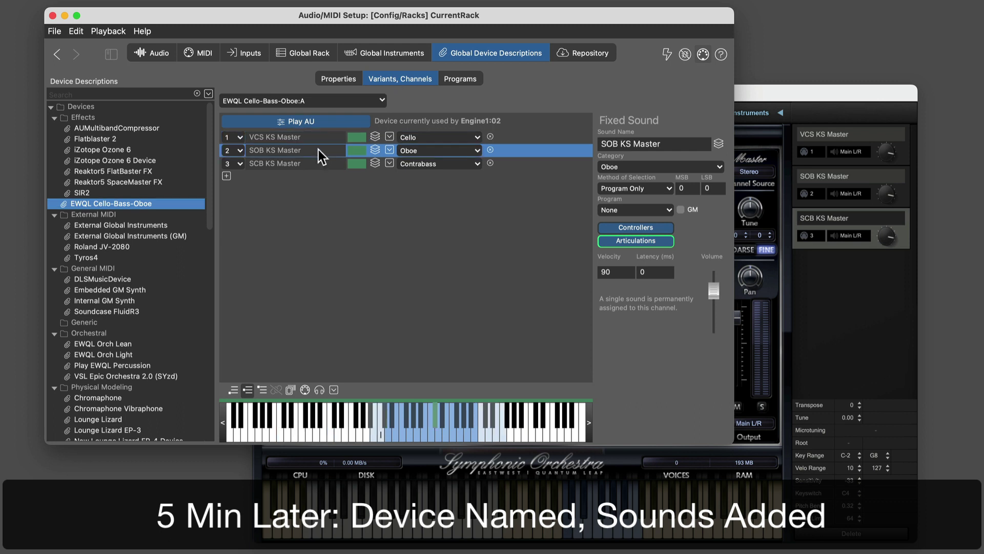
{"action": "left_click", "coordinate": [313, 159]}
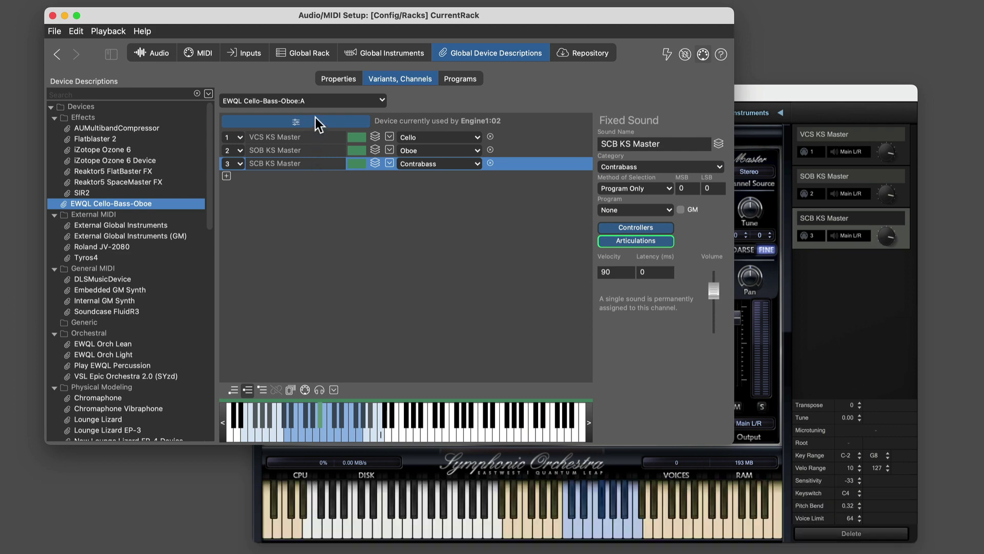
Save the Play module in the global rack as a preset named EWQL Cello-Bass-Oboe (AU) in the Orchestral folder
{"action": "left_click", "coordinate": [309, 52]}
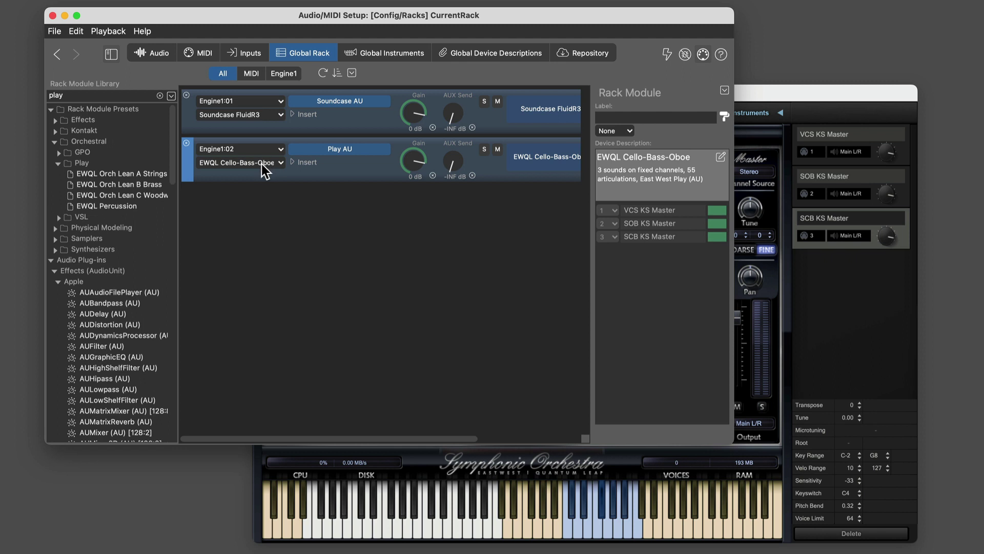
{"action": "right_click", "coordinate": [301, 154]}
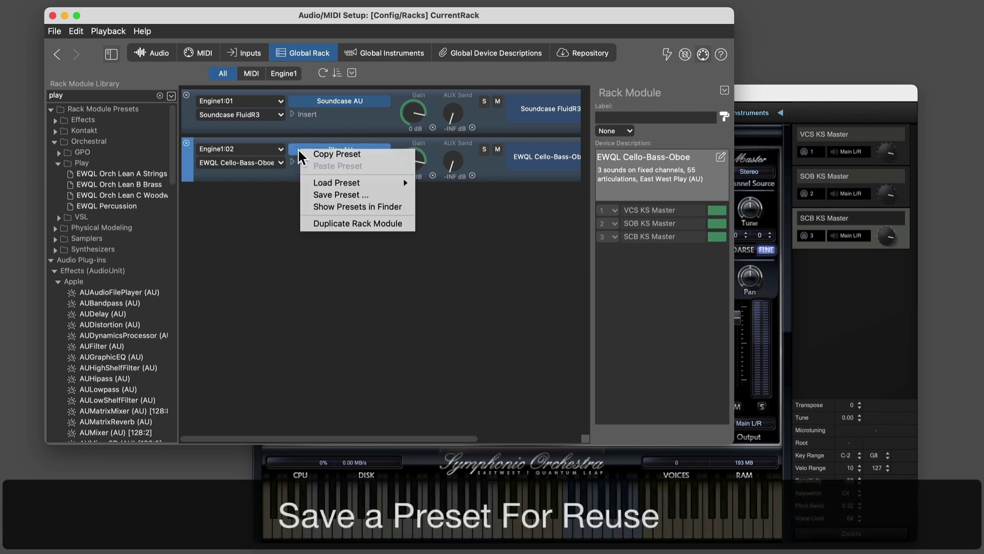
{"action": "left_click", "coordinate": [383, 194]}
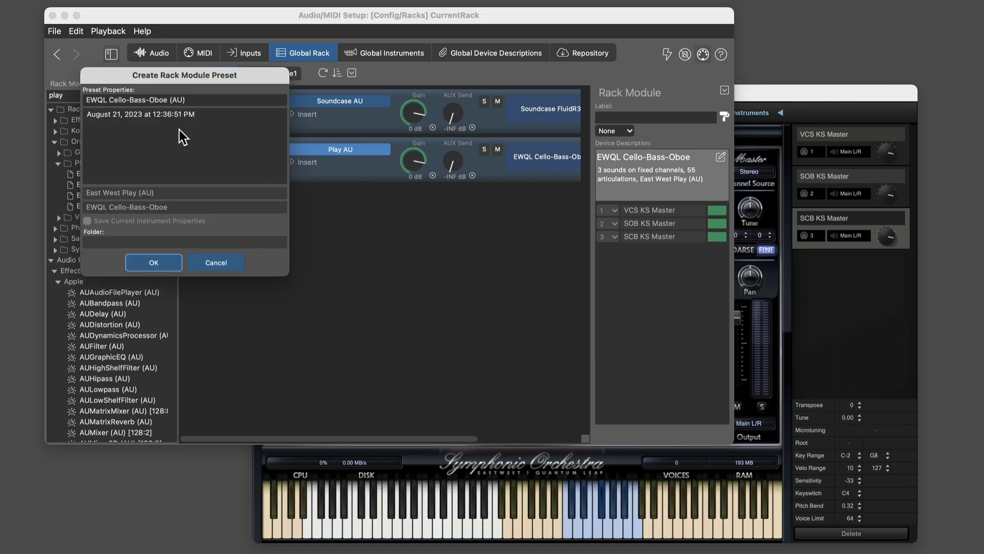
{"action": "left_click", "coordinate": [163, 264]}
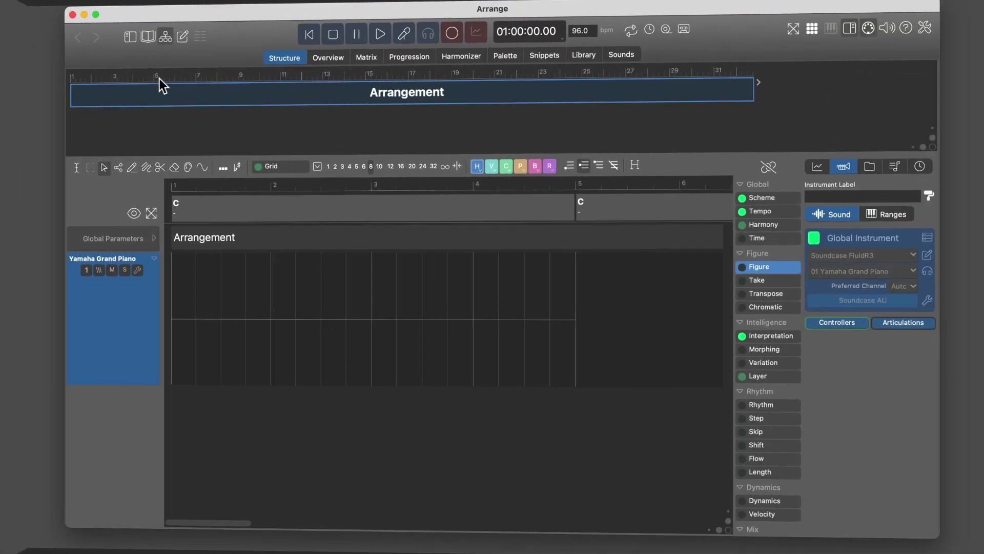
Assign the Orchestral preset EWQL Cello-Bass-Oboe (AU) from the rack module library to the Yamaha Grand Piano instrument, with channel 01 VCS KS Master
{"action": "left_click", "coordinate": [130, 37]}
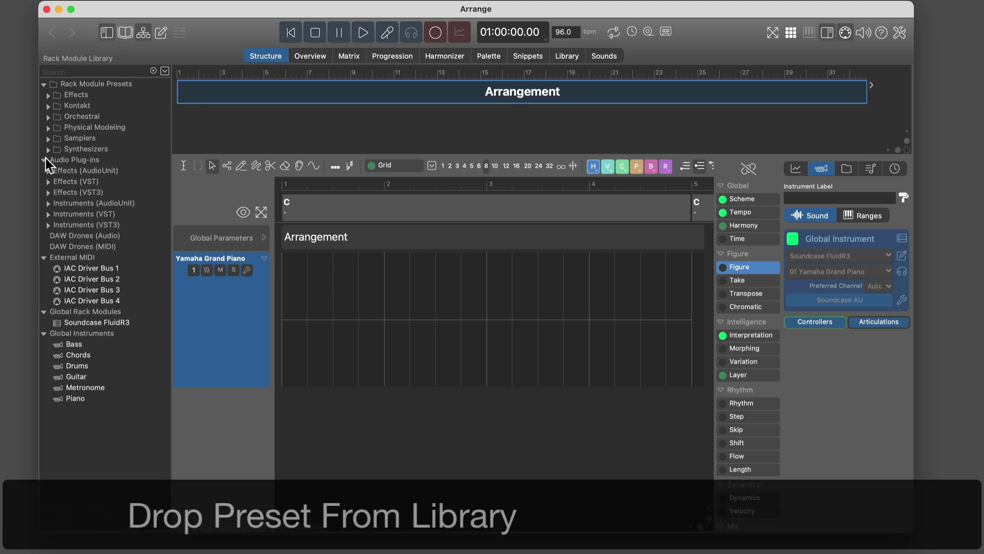
{"action": "left_click", "coordinate": [49, 117]}
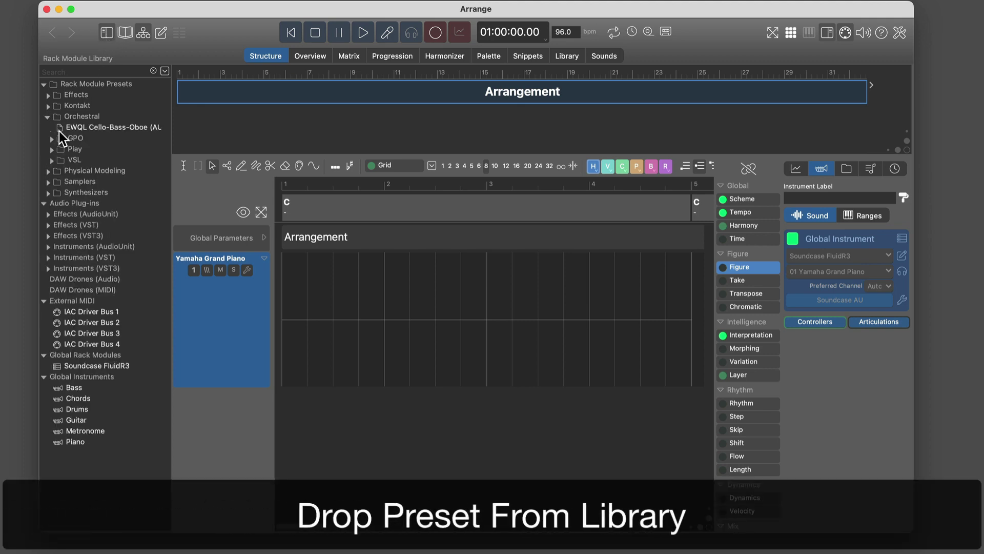
{"action": "left_click", "coordinate": [97, 128]}
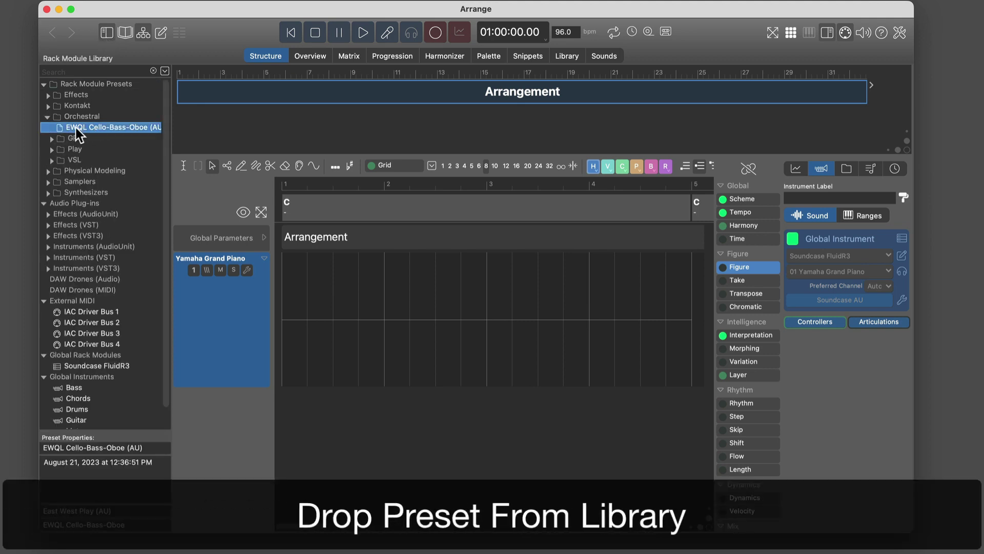
{"action": "left_click_drag", "start_coordinate": [76, 127], "coordinate": [207, 311]}
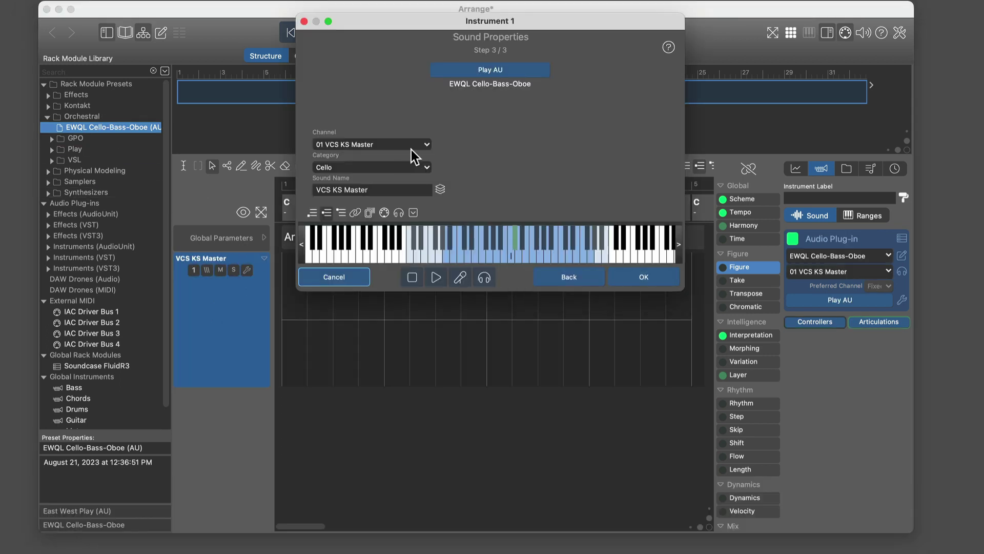
{"action": "left_click", "coordinate": [416, 146]}
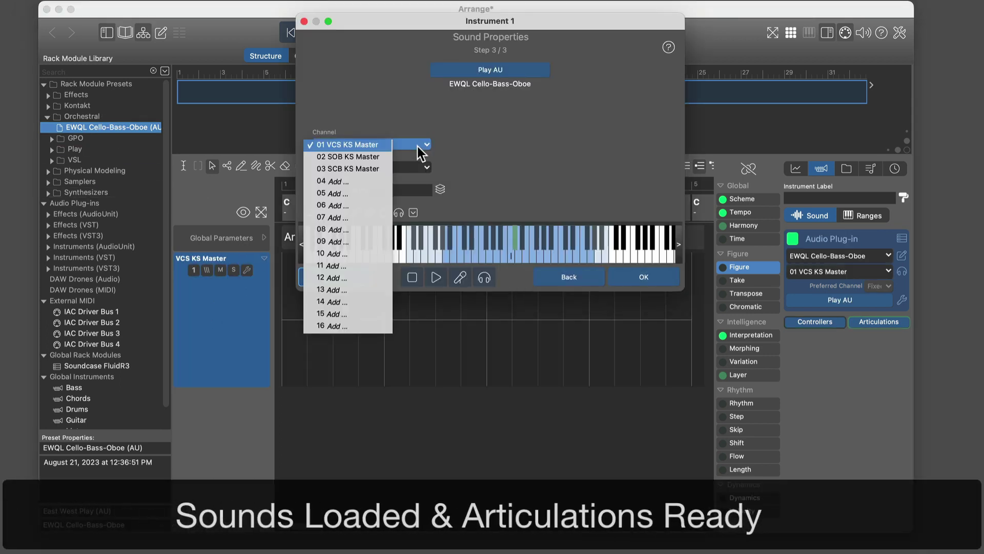
{"action": "left_click", "coordinate": [381, 145]}
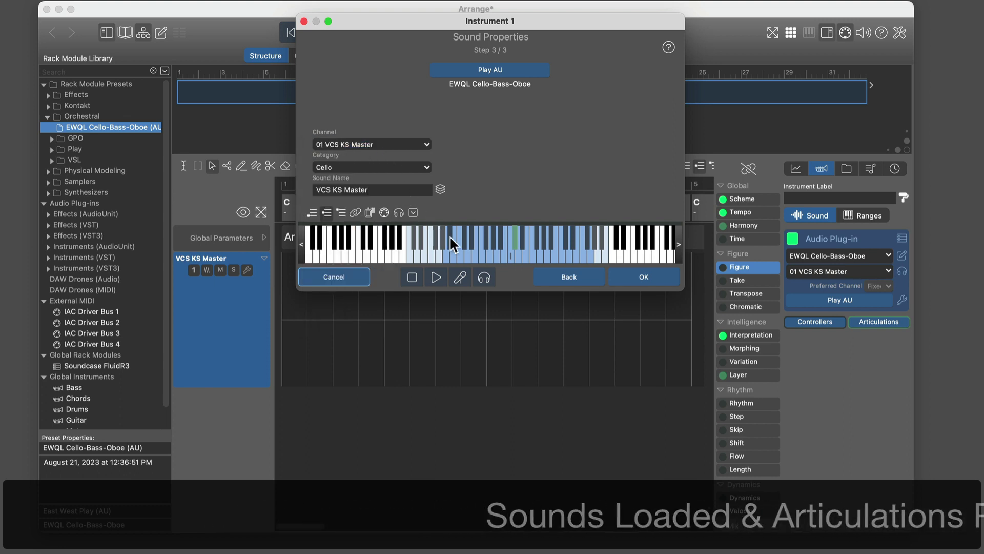
{"action": "left_click", "coordinate": [638, 278]}
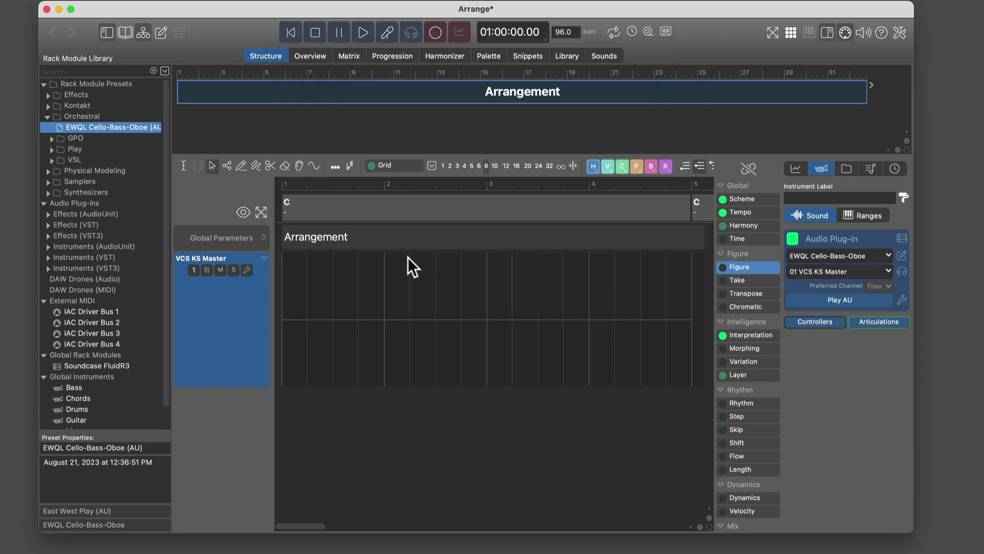
Sketch a short four-note figure in measure 1 of the VCS KS Master instrument
{"action": "left_click", "coordinate": [255, 165]}
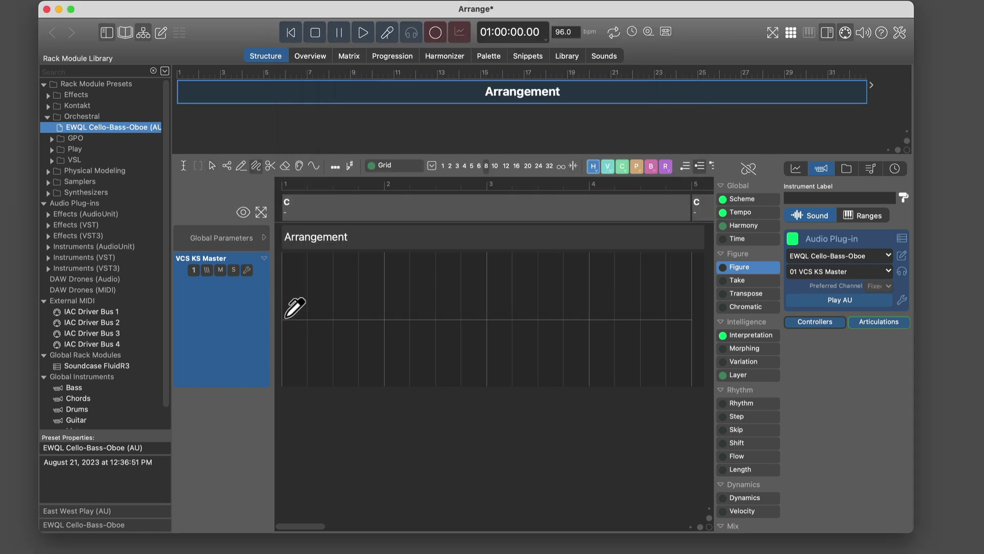
{"action": "left_click", "coordinate": [299, 304]}
{"action": "left_click", "coordinate": [318, 336]}
{"action": "left_click", "coordinate": [338, 312]}
{"action": "double_click", "coordinate": [350, 295]}
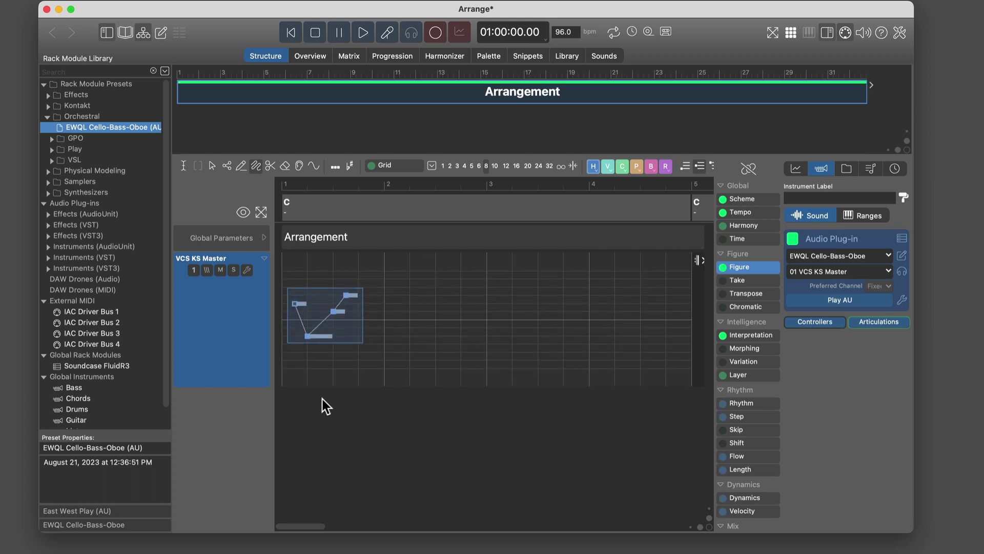
Add a second instrument with the same sound as VCS KS Master and set its channel to 02 SOB KS Master
{"action": "right_click", "coordinate": [241, 371]}
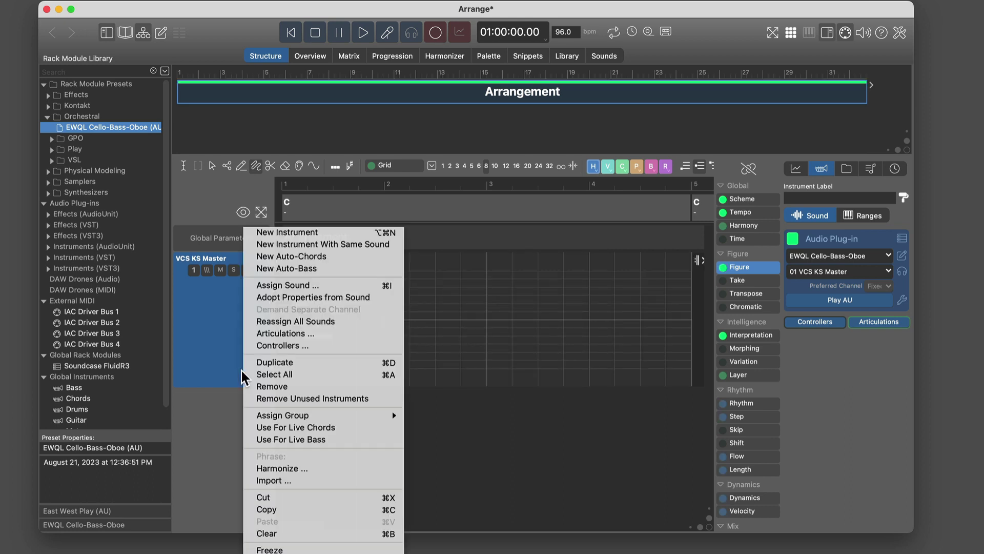
{"action": "left_click", "coordinate": [370, 250]}
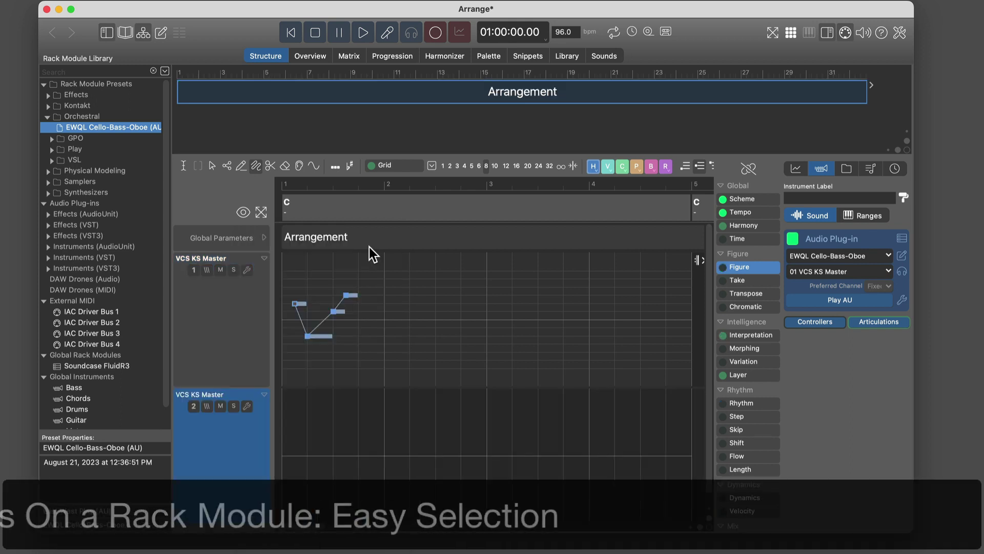
{"action": "left_click", "coordinate": [859, 275]}
{"action": "left_click", "coordinate": [851, 283]}
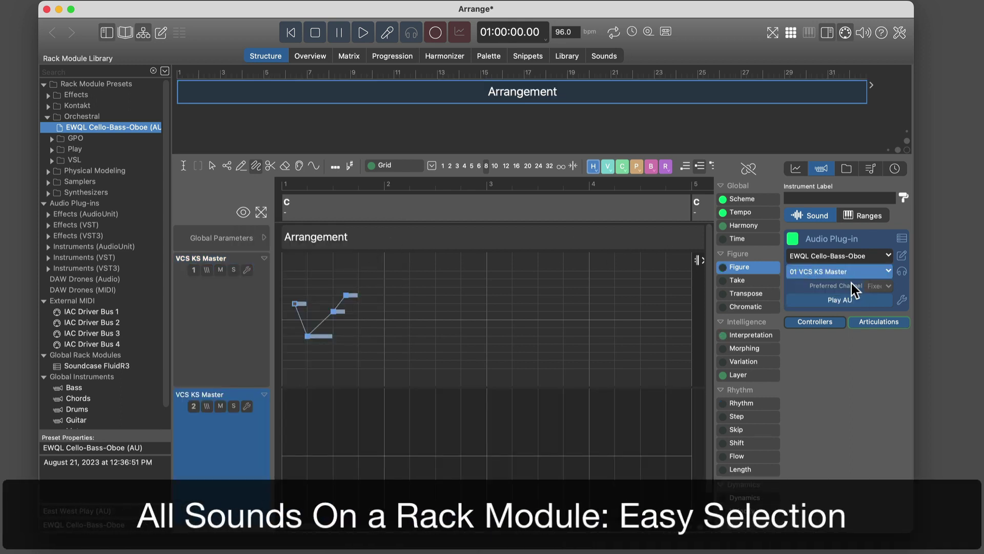
Sketch a mostly rising six-note figure from measure 1 into measure 2 of the SOB KS Master instrument
{"action": "left_click", "coordinate": [304, 459]}
{"action": "mouse_move", "coordinate": [304, 460]}
{"action": "left_mouse_down"}
{"action": "mouse_move", "coordinate": [338, 470]}
{"action": "mouse_move", "coordinate": [389, 440]}
{"action": "left_mouse_up"}
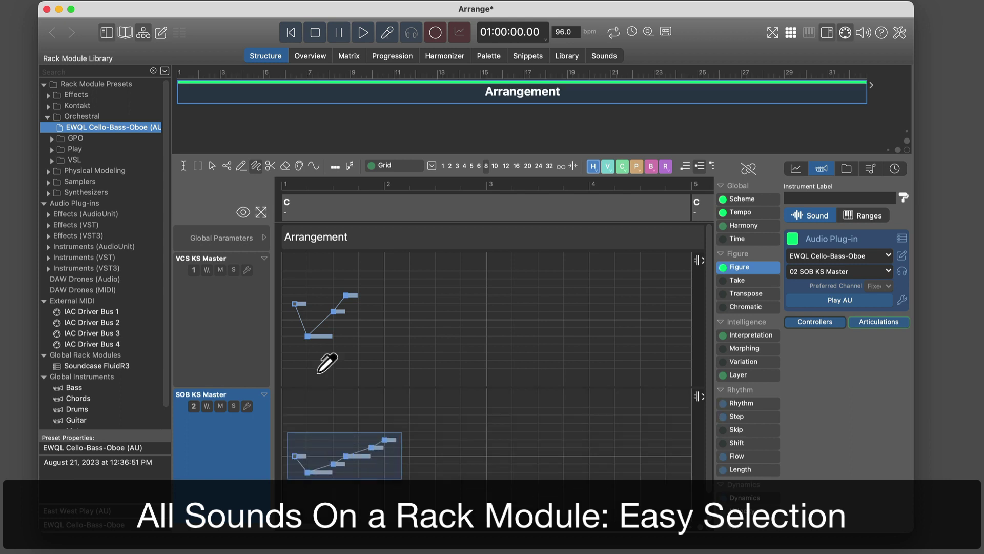
{"action": "left_click", "coordinate": [261, 211]}
Add a third instrument with the same sound as SOB KS Master and set its channel to 03 SCB KS Master
{"action": "right_click", "coordinate": [252, 459]}
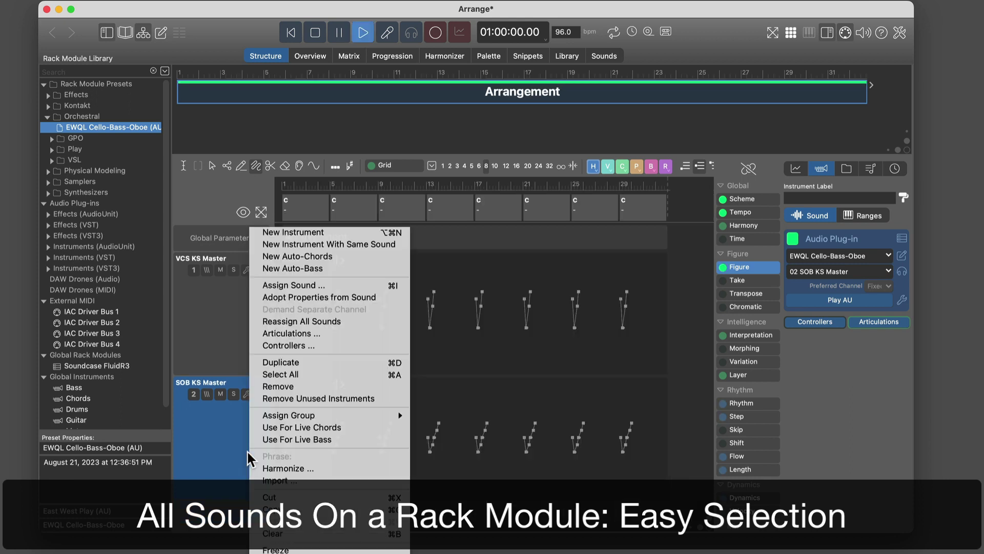
{"action": "left_click", "coordinate": [371, 248]}
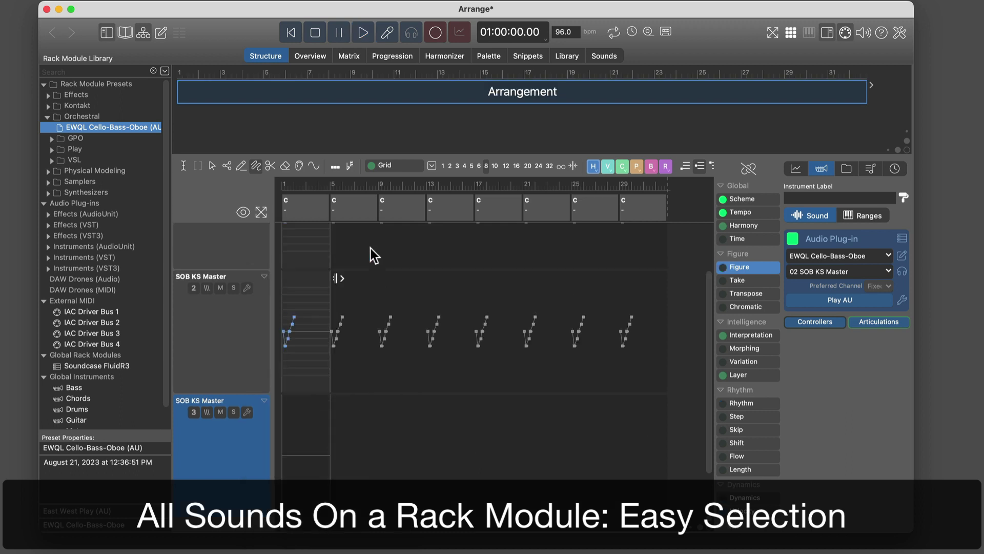
{"action": "left_click", "coordinate": [841, 272]}
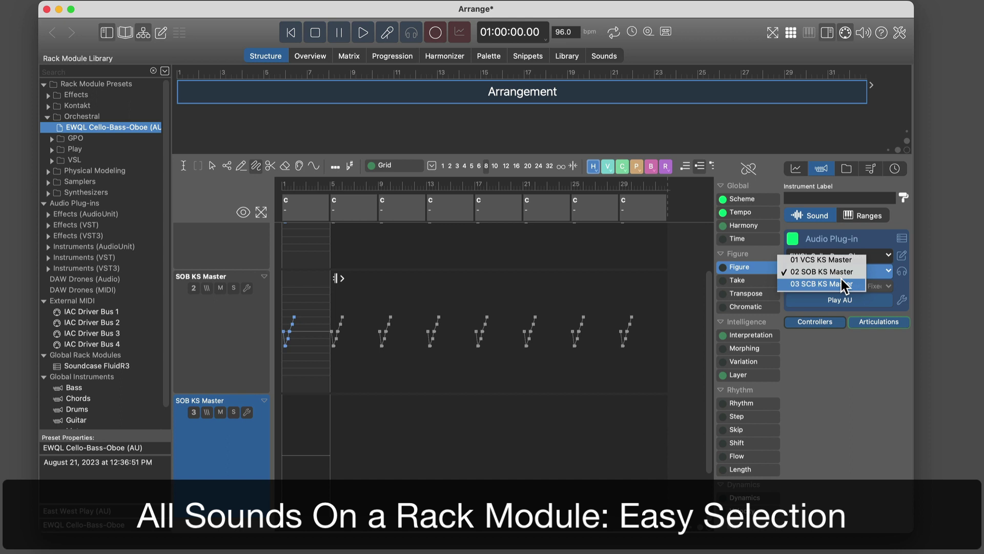
{"action": "left_click", "coordinate": [841, 279]}
Sketch a descending figure from measure 1 to about measure 7 of the SCB KS Master instrument and briefly play back the arrangement
{"action": "left_click", "coordinate": [262, 213]}
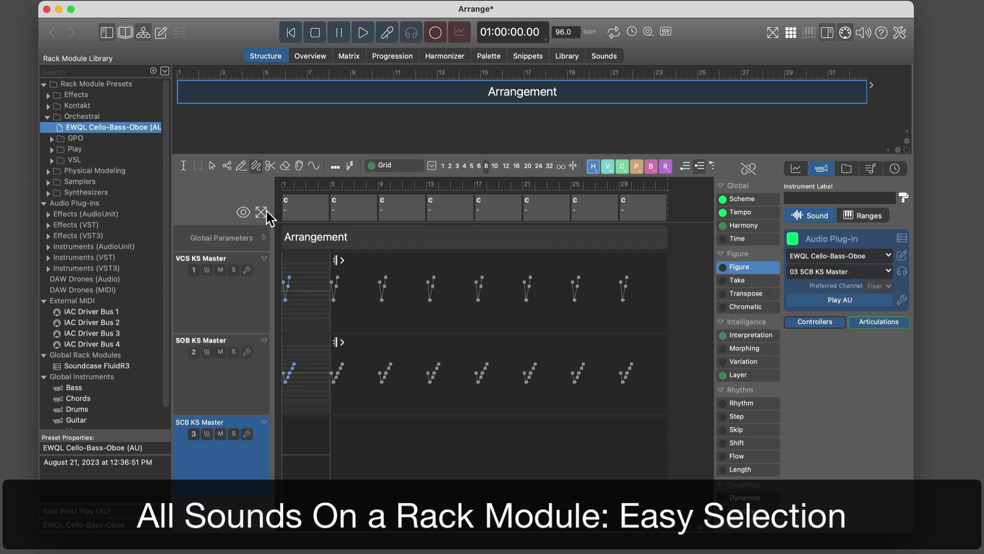
{"action": "left_click_drag", "start_coordinate": [288, 440], "coordinate": [354, 477]}
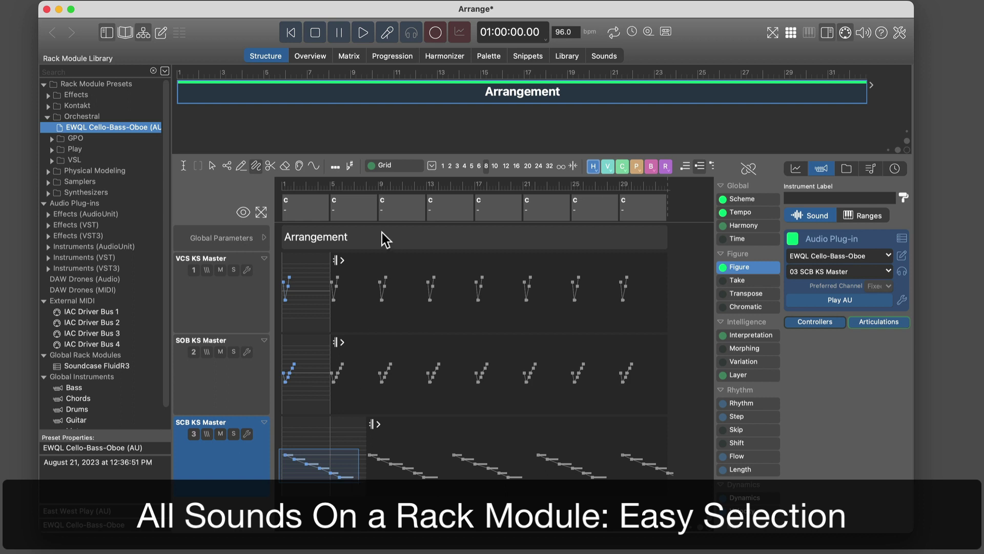
{"action": "key", "text": "space"}
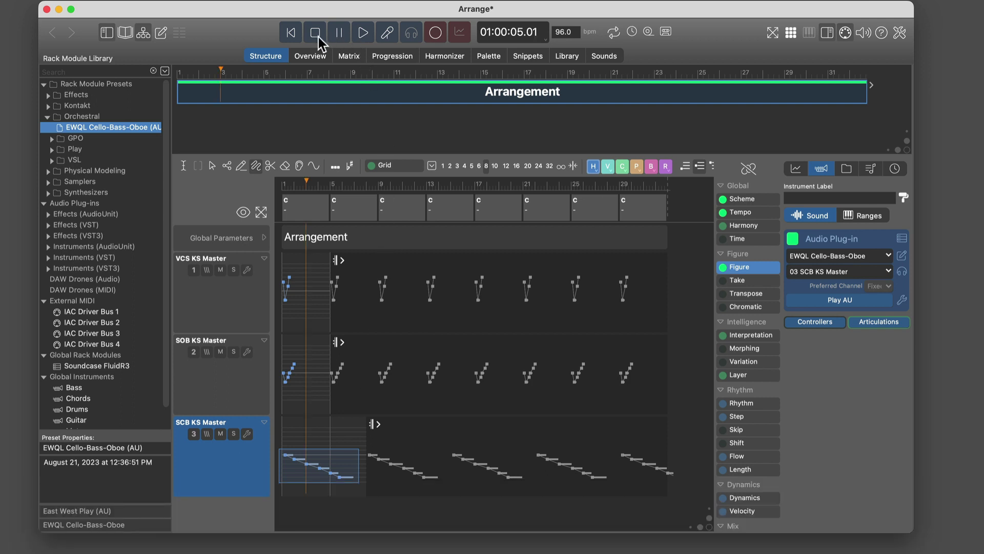
{"action": "left_click", "coordinate": [316, 34]}
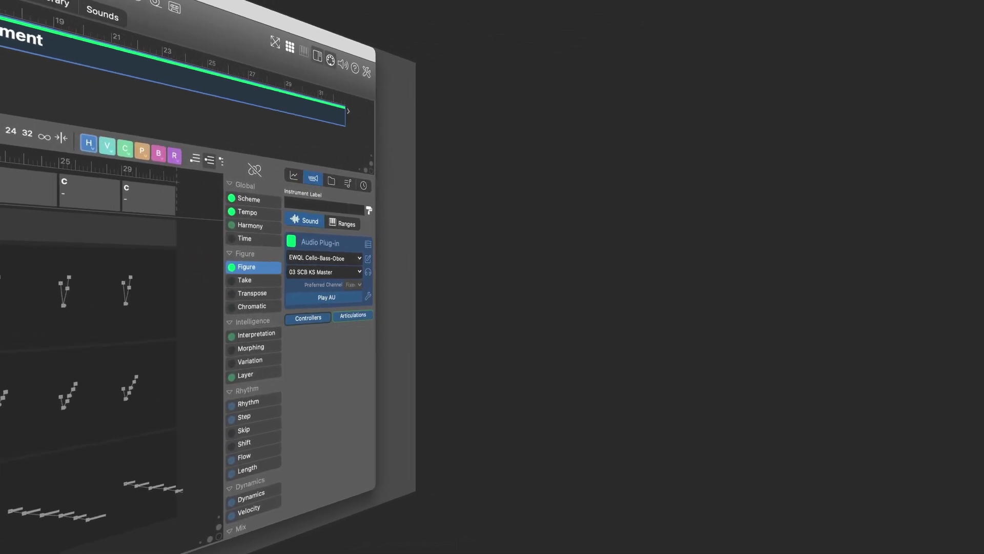